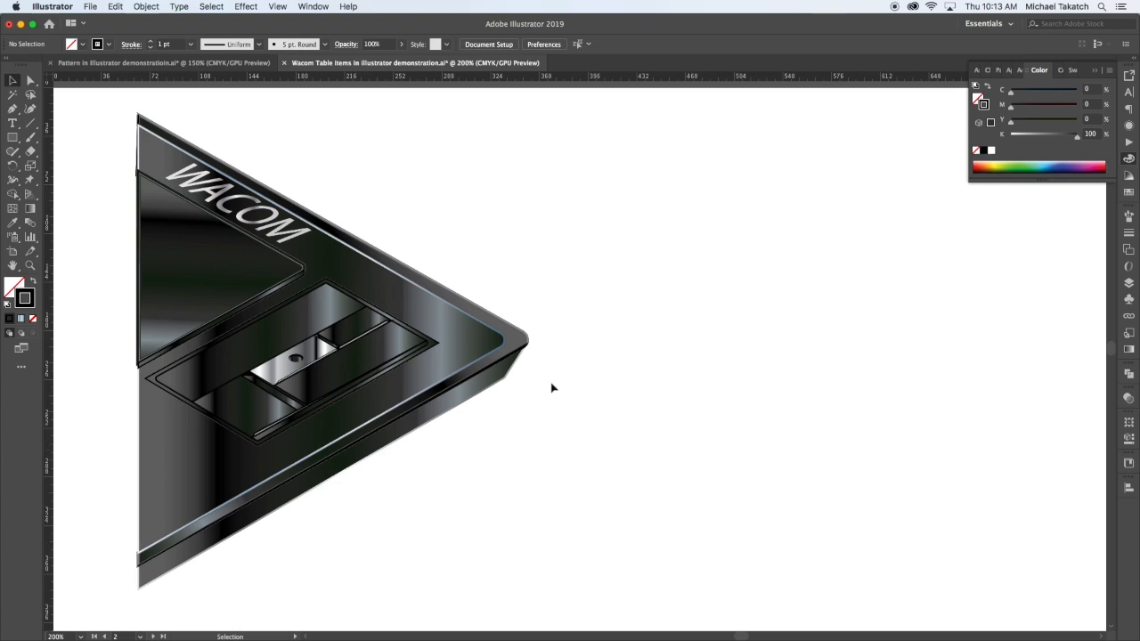
- Duplicate the complete tablet artwork, including the WACOM lettering, in the empty space to the right of the original
{"action": "left_click", "coordinate": [414, 275]}
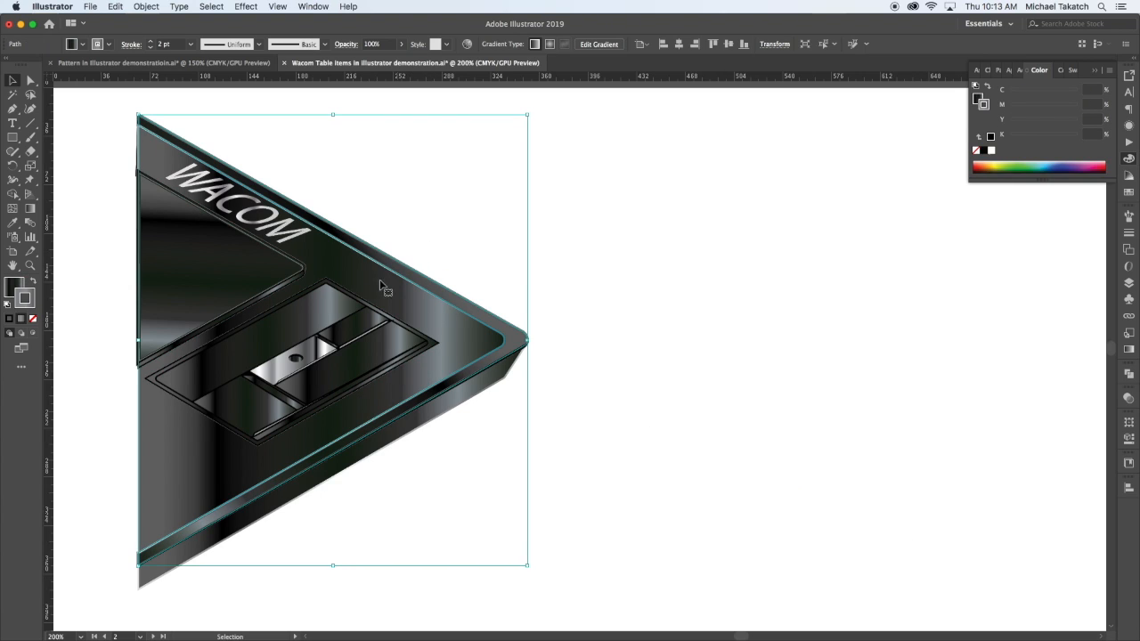
{"action": "left_click_drag", "start_coordinate": [179, 380], "coordinate": [439, 376]}
{"action": "key", "text": "super+z"}
{"action": "left_click_drag", "start_coordinate": [105, 94], "coordinate": [523, 595]}
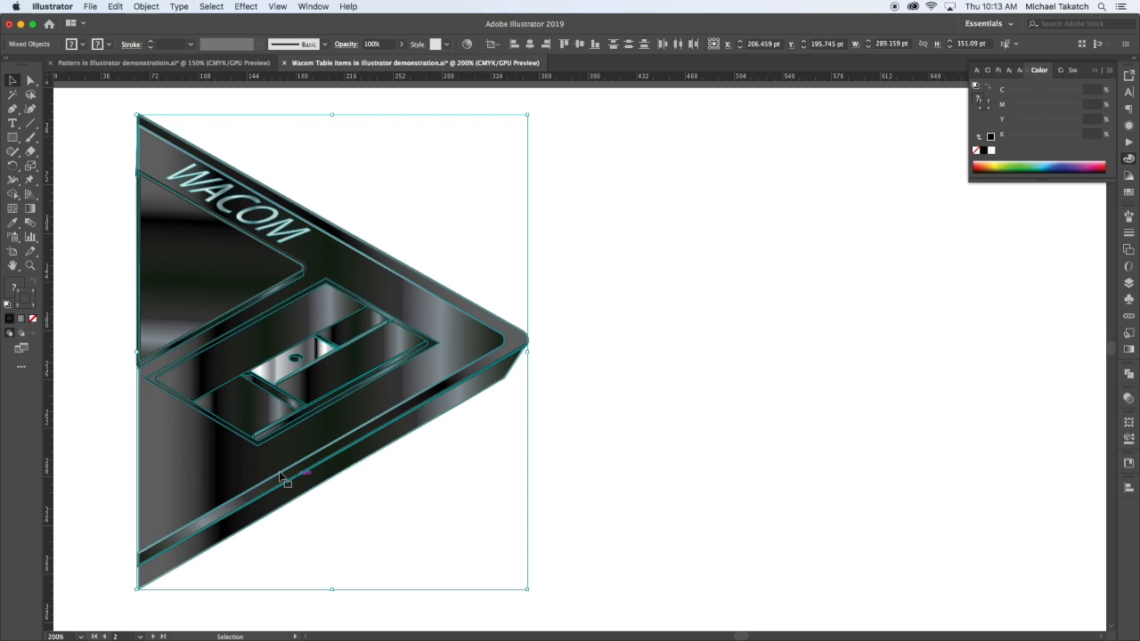
{"action": "left_click_drag", "start_coordinate": [227, 474], "coordinate": [737, 475]}
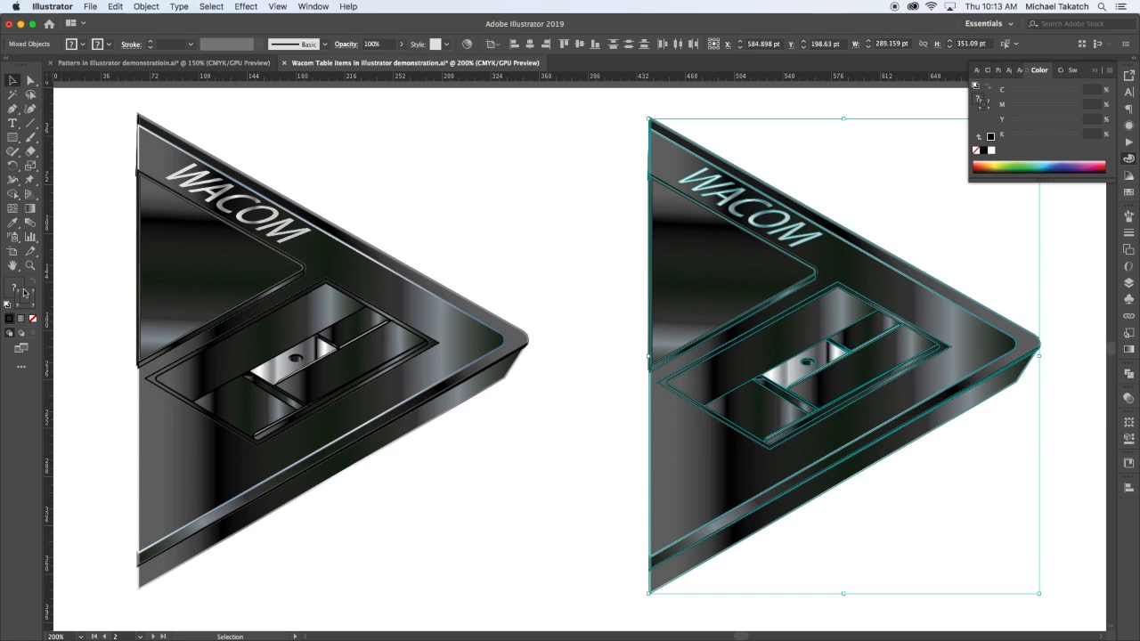
- Remove the fill from the tablet copy and give all its paths a 0.5 pt black stroke
{"action": "left_click", "coordinate": [33, 319]}
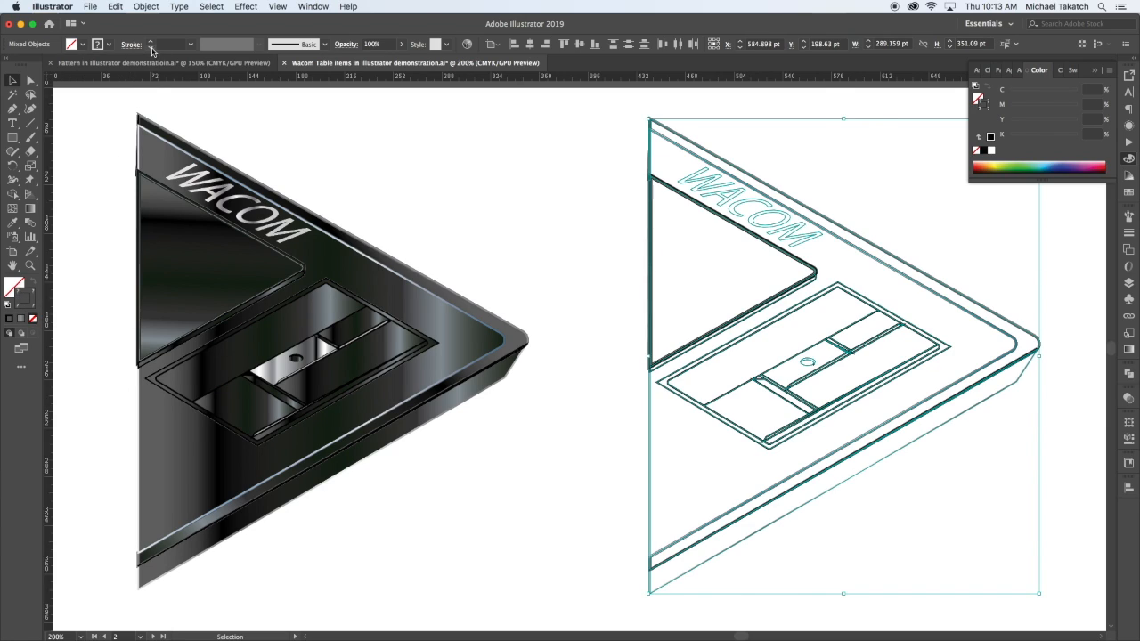
{"action": "left_click", "coordinate": [190, 47]}
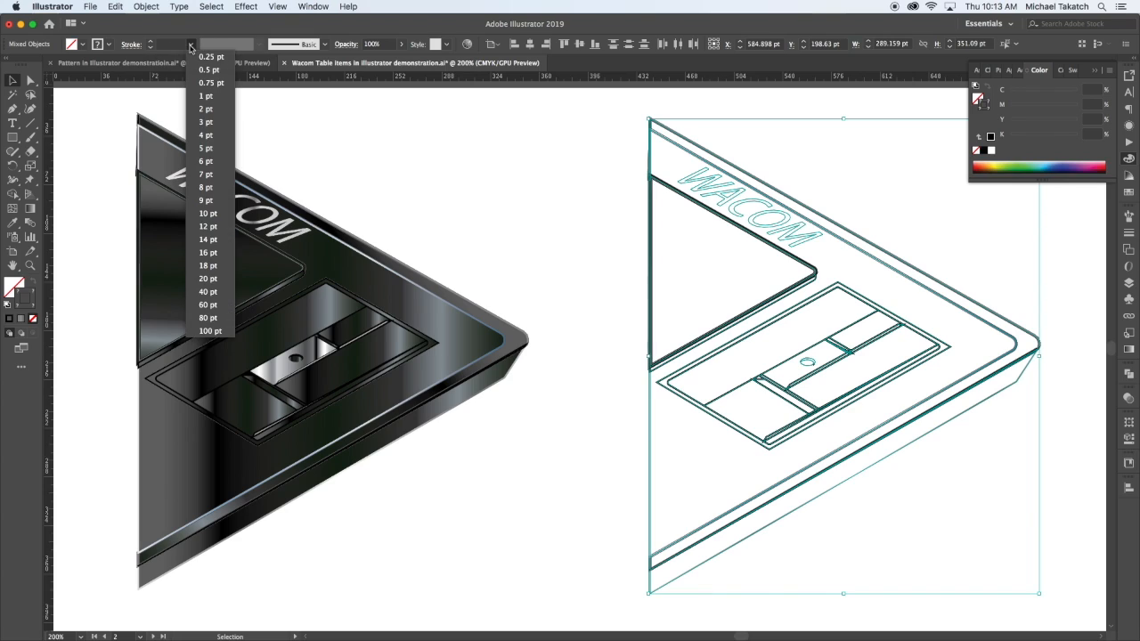
{"action": "left_click", "coordinate": [210, 82]}
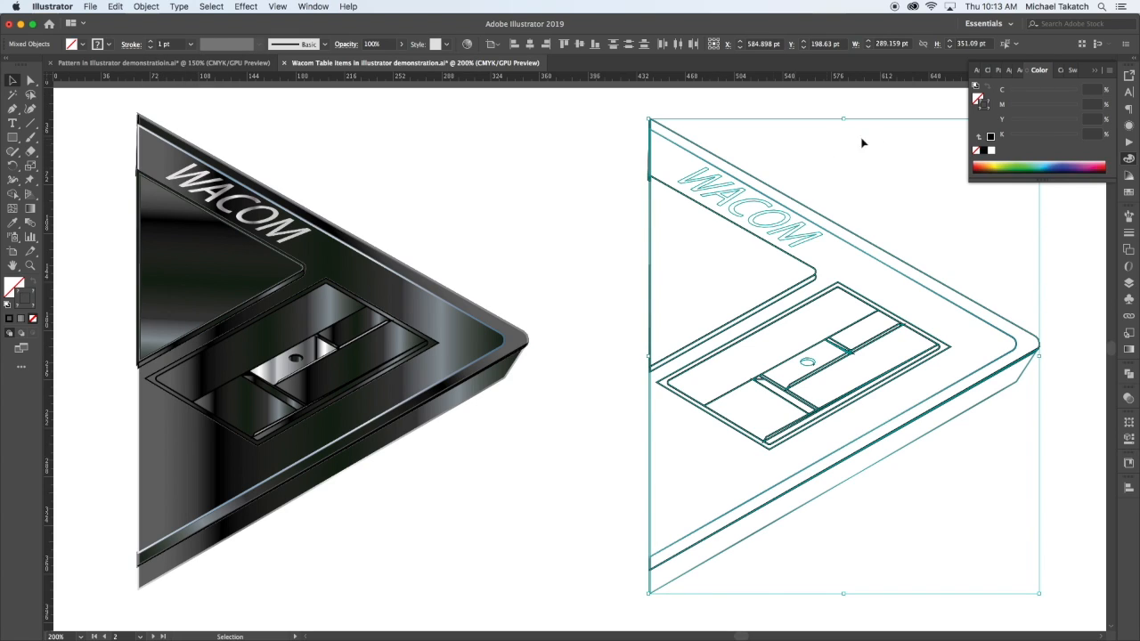
{"action": "left_click", "coordinate": [983, 151]}
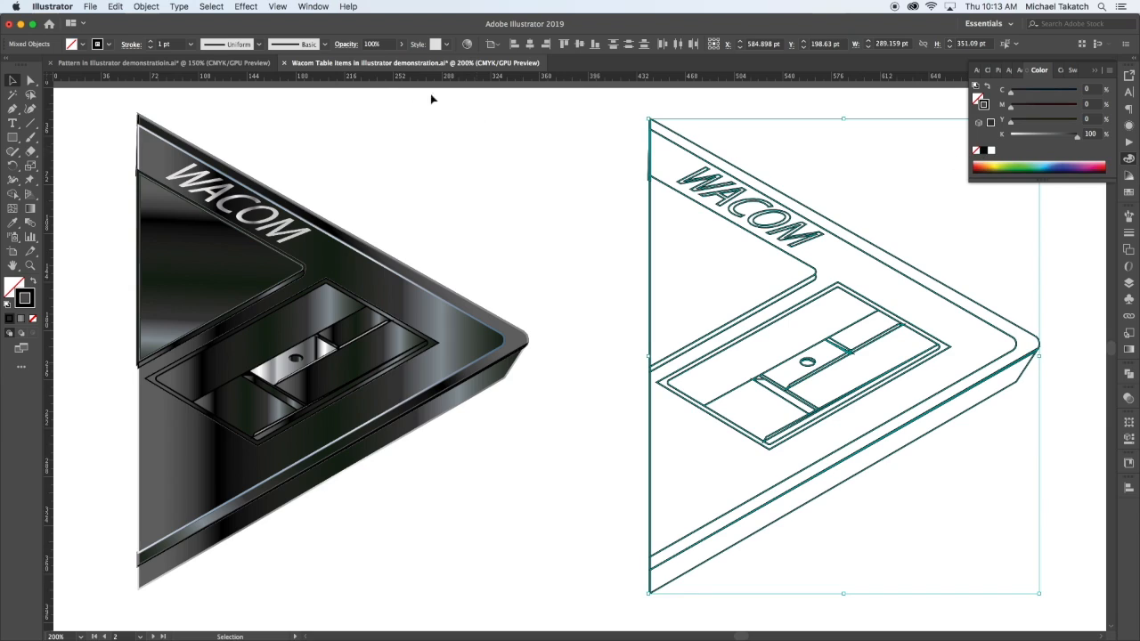
{"action": "left_click", "coordinate": [192, 46]}
{"action": "left_click", "coordinate": [206, 71]}
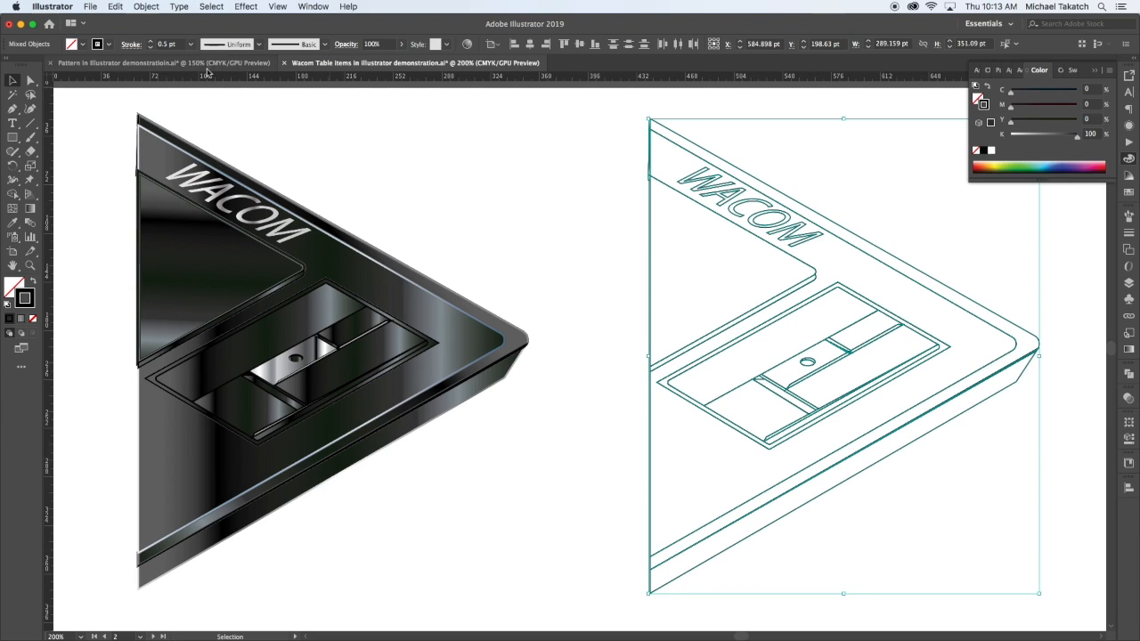
{"action": "left_click", "coordinate": [504, 131]}
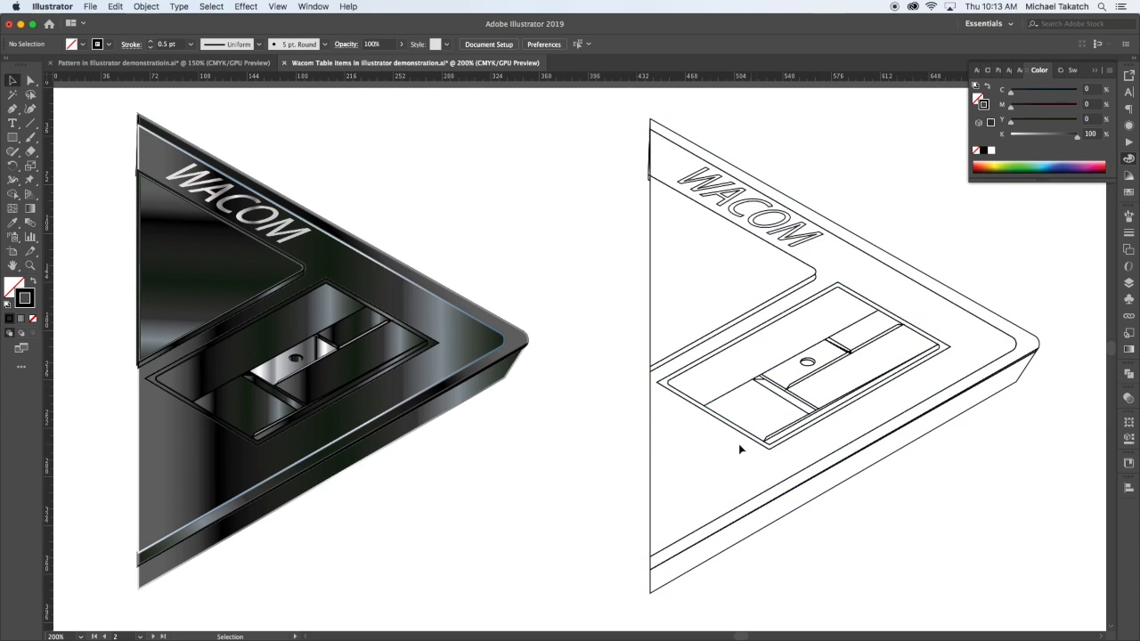
- Inspect both tablets' paths in Outline view, then return to GPU Preview
{"action": "left_click", "coordinate": [277, 6]}
{"action": "left_click", "coordinate": [282, 22]}
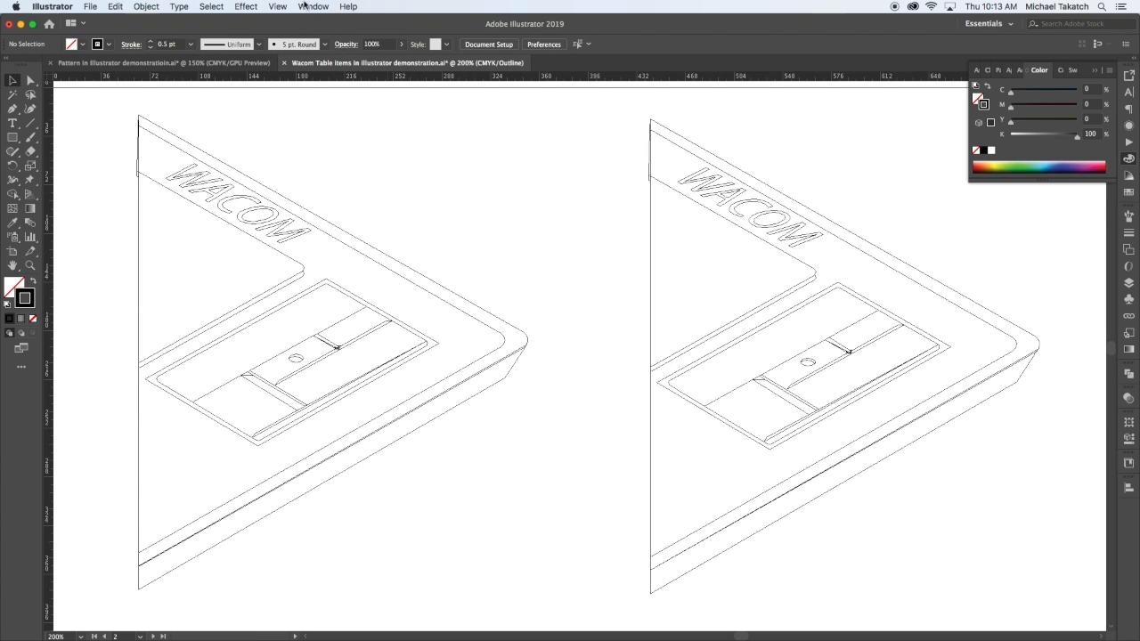
{"action": "left_click", "coordinate": [277, 6]}
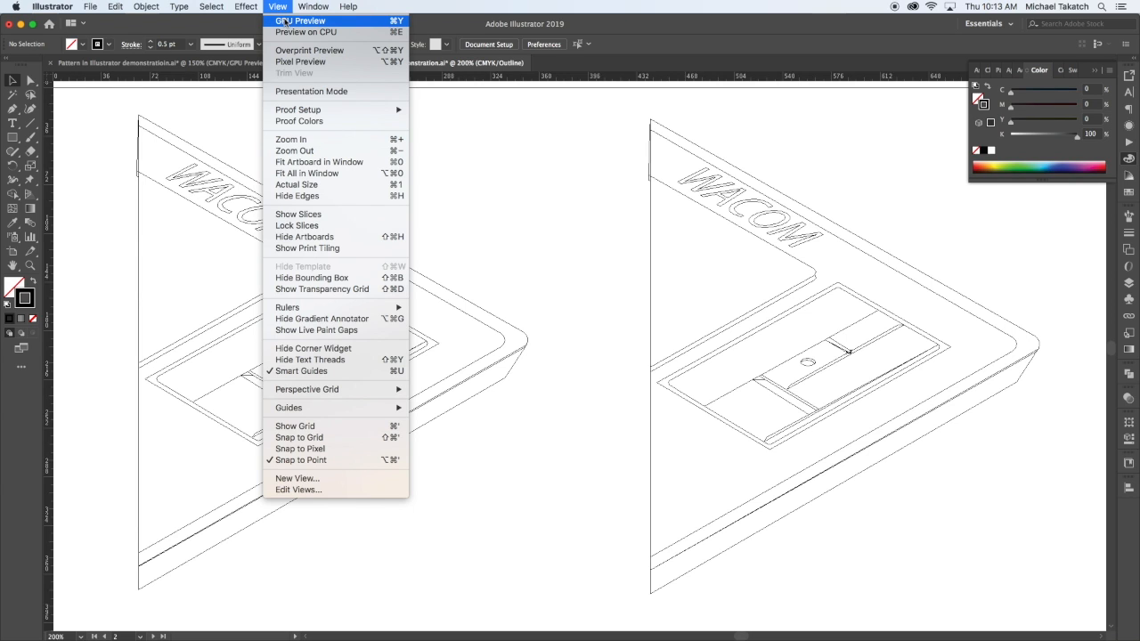
{"action": "left_click", "coordinate": [285, 20]}
- Go to the pencil sketch of the tablet and hide the Tablet layer covering it
{"action": "left_click_drag", "start_coordinate": [161, 354], "coordinate": [1060, 341]}
{"action": "left_click_drag", "start_coordinate": [146, 397], "coordinate": [636, 276]}
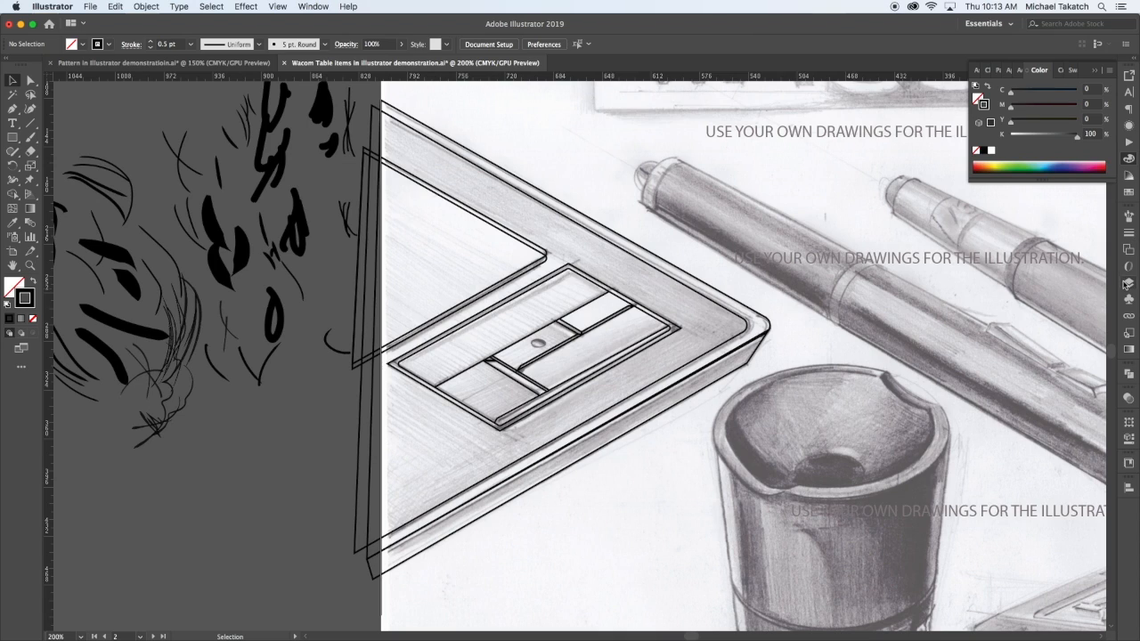
{"action": "left_click", "coordinate": [1128, 283]}
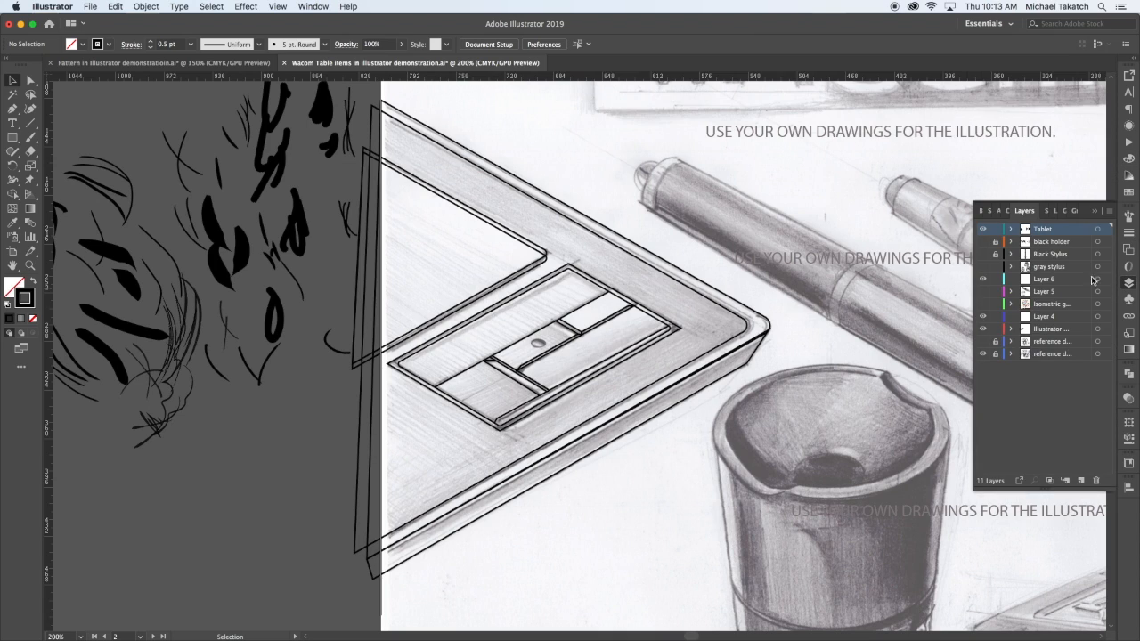
{"action": "left_click", "coordinate": [984, 229]}
{"action": "left_click", "coordinate": [984, 230]}
{"action": "left_click", "coordinate": [984, 230]}
- Create a new layer above Tablet and name it demo
{"action": "left_click", "coordinate": [1081, 481]}
{"action": "double_click", "coordinate": [1046, 230]}
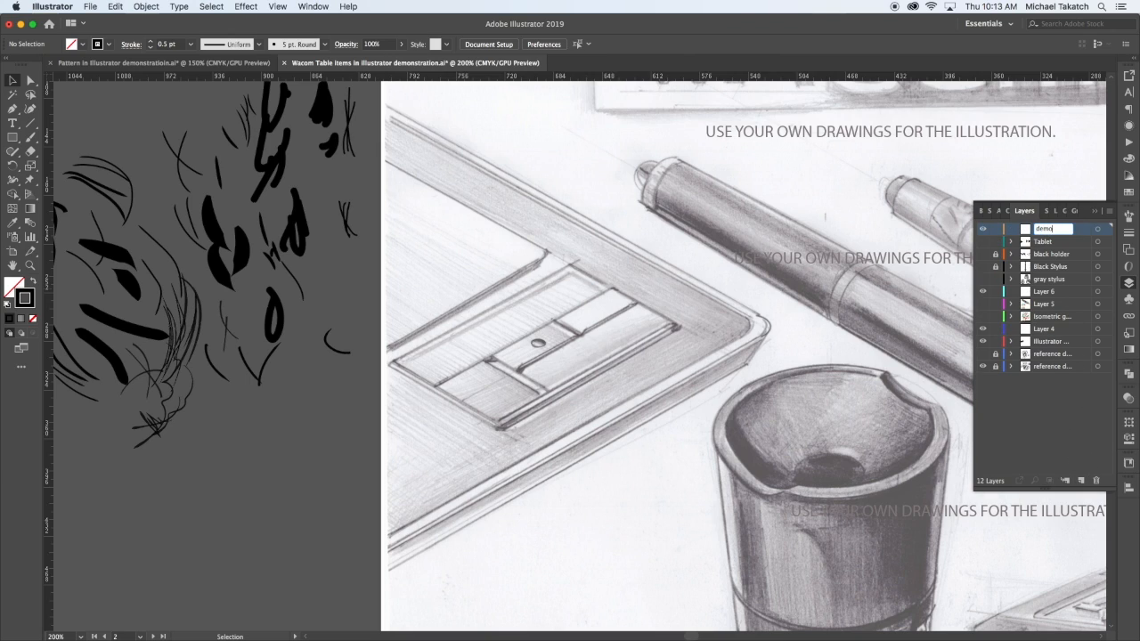
{"action": "type", "text": "demo"}
- Trace the tablet's outer edge over the sketch as a closed three-point path with the Pen tool
{"action": "left_click", "coordinate": [14, 110]}
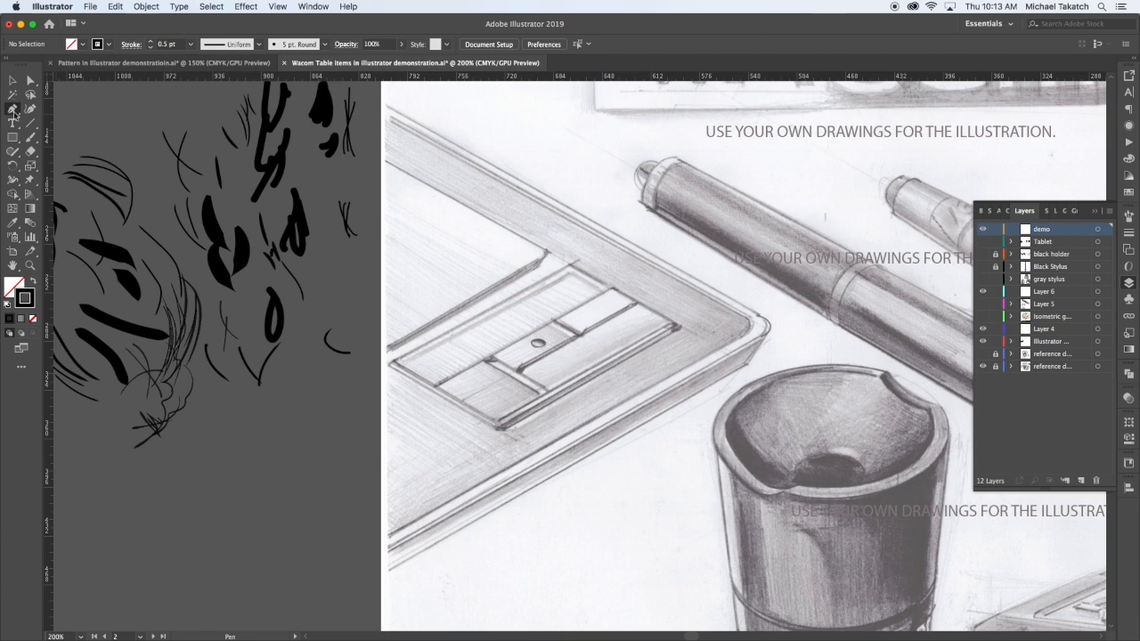
{"action": "left_click", "coordinate": [375, 96]}
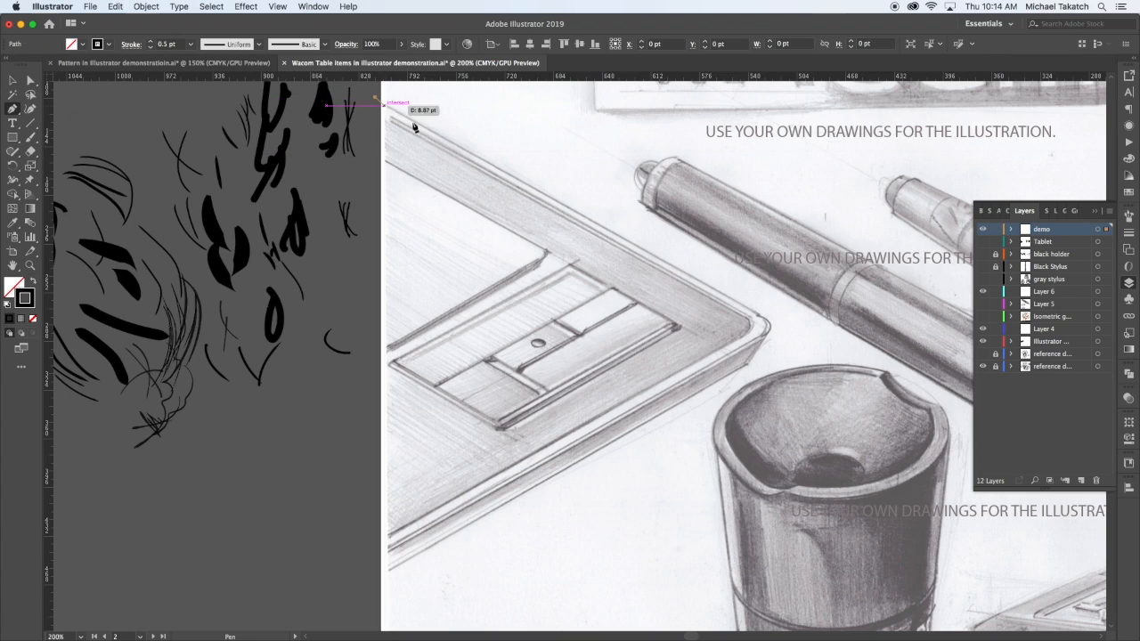
{"action": "left_click", "coordinate": [780, 328]}
{"action": "left_click", "coordinate": [368, 557]}
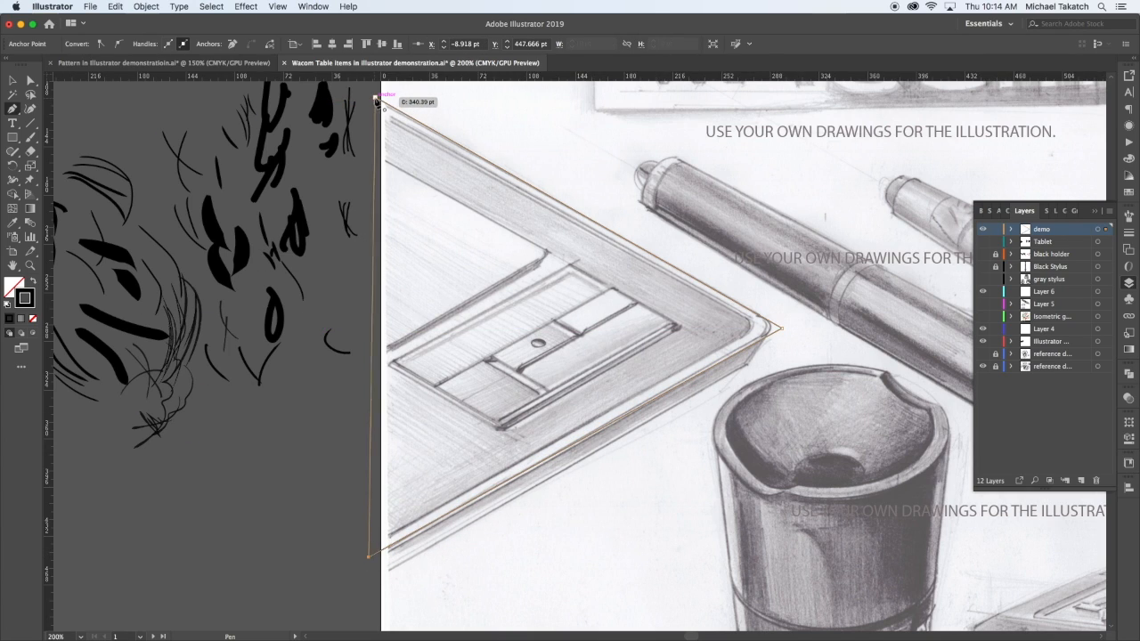
{"action": "left_click", "coordinate": [375, 99]}
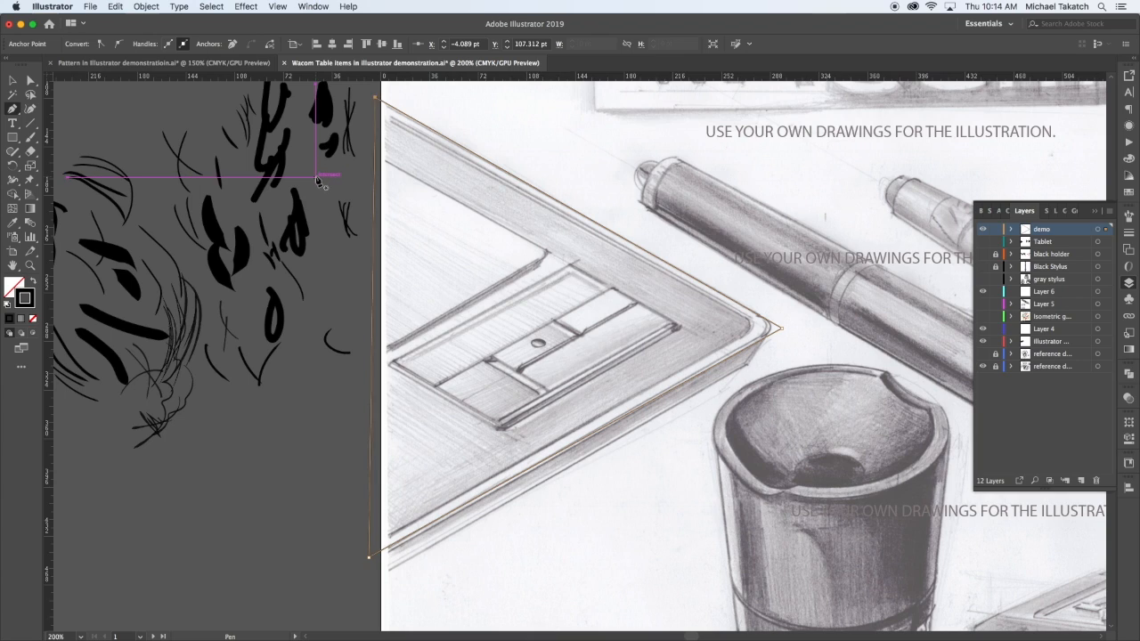
{"action": "key", "text": "shift+x"}
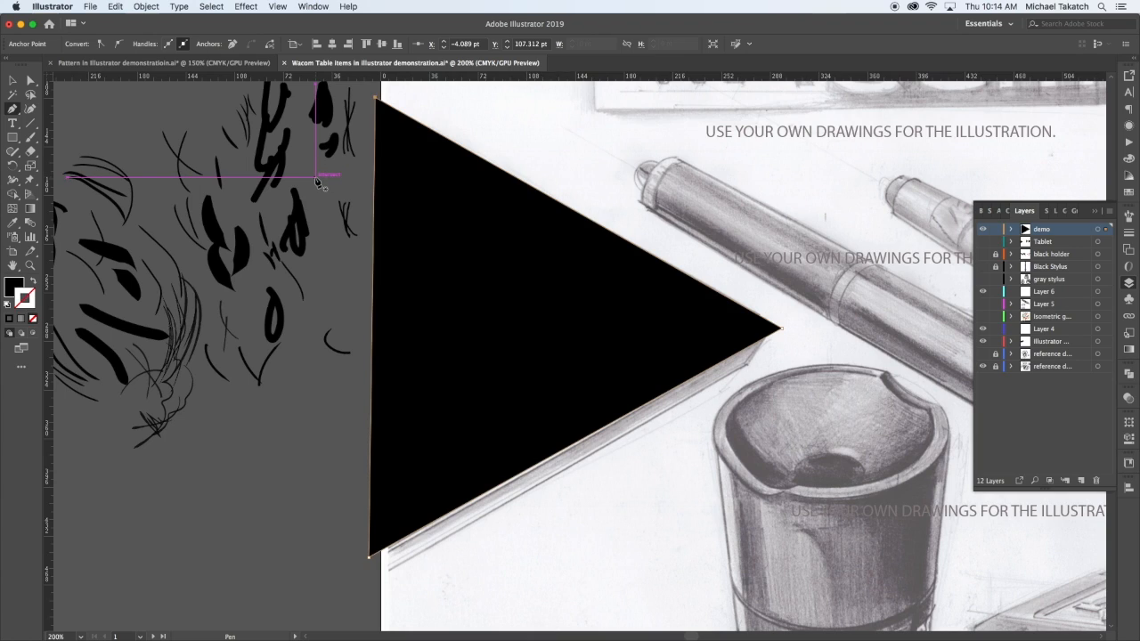
{"action": "key", "text": "shift+x"}
- Round the outline's right-hand corner to about 7.89 pt and place a copy of the path along the inner bezel edge
{"action": "key", "text": "a"}
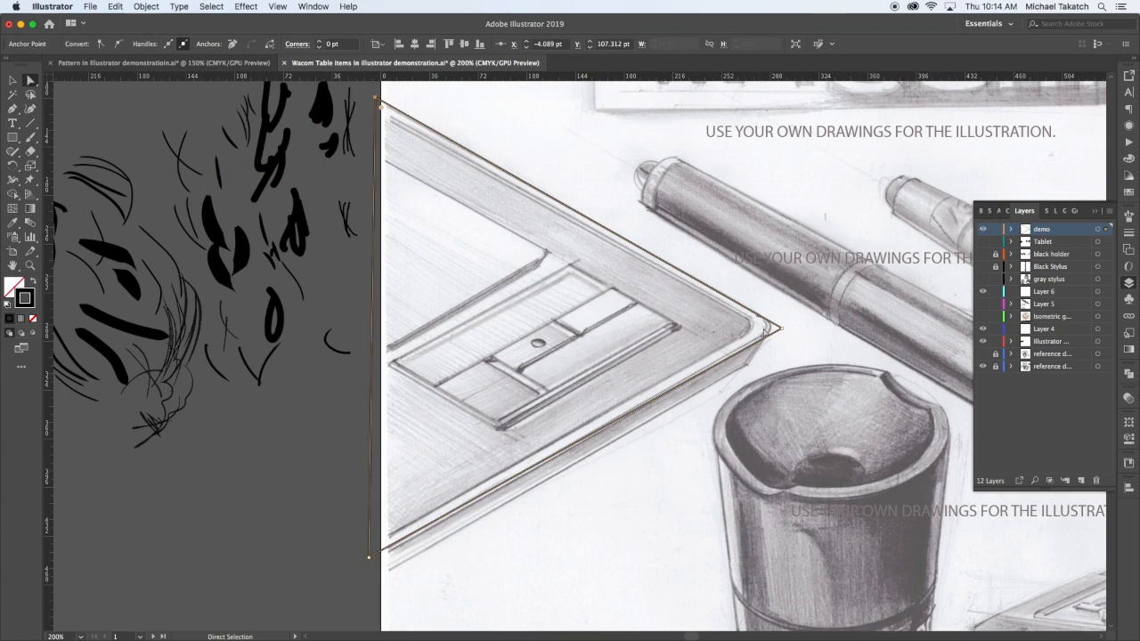
{"action": "left_click", "coordinate": [782, 330]}
{"action": "left_click_drag", "start_coordinate": [771, 328], "coordinate": [761, 330]}
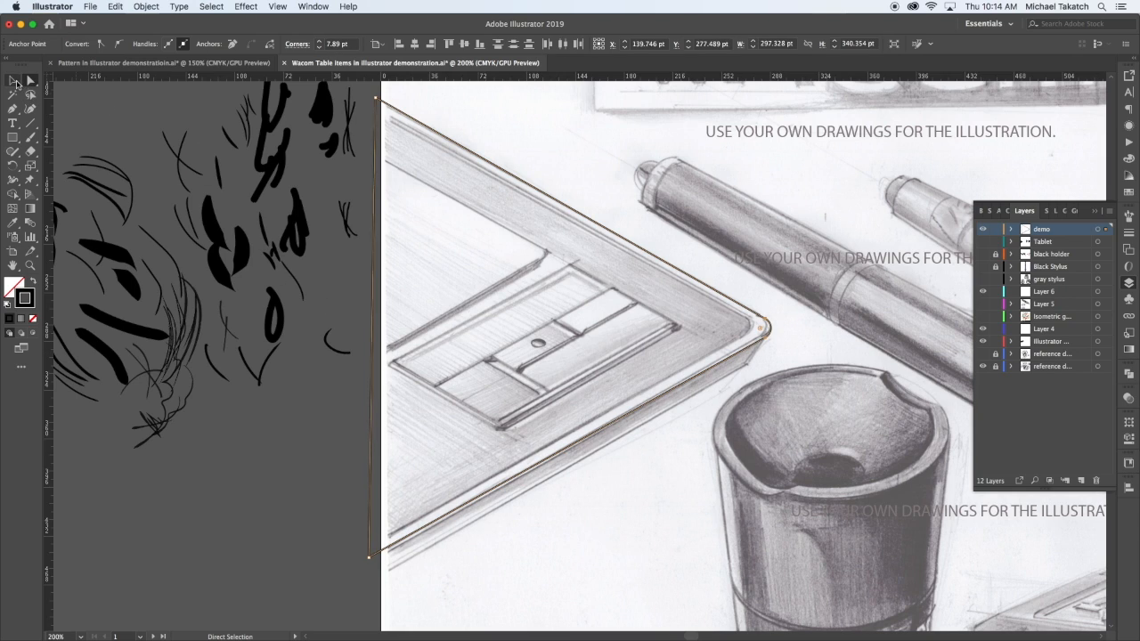
{"action": "left_click", "coordinate": [14, 81]}
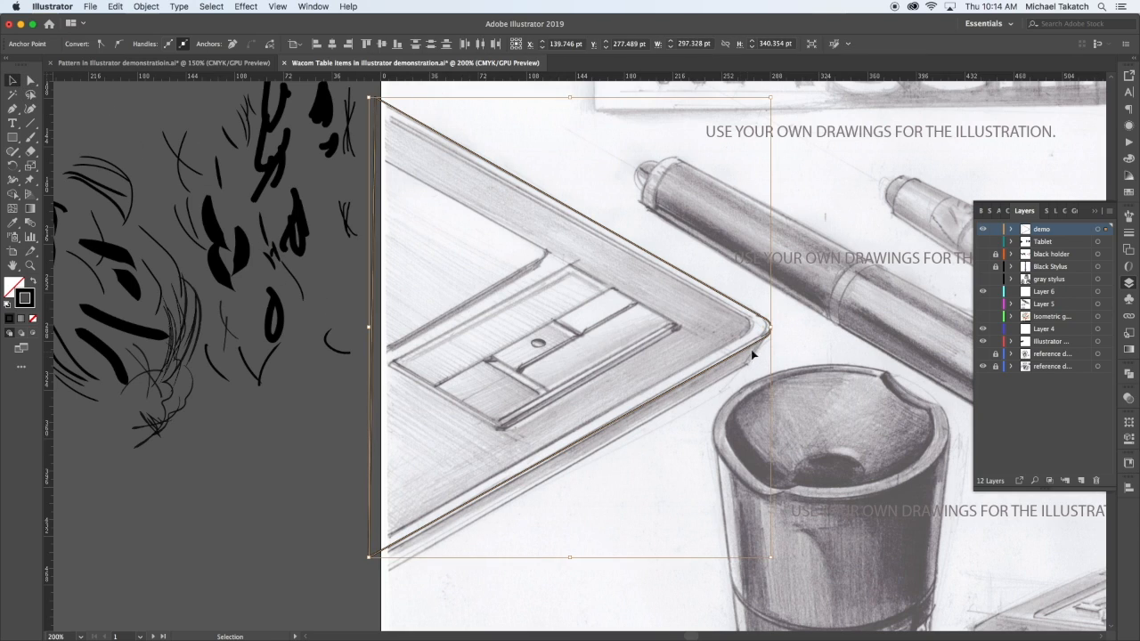
{"action": "left_click_drag", "start_coordinate": [766, 342], "coordinate": [749, 330]}
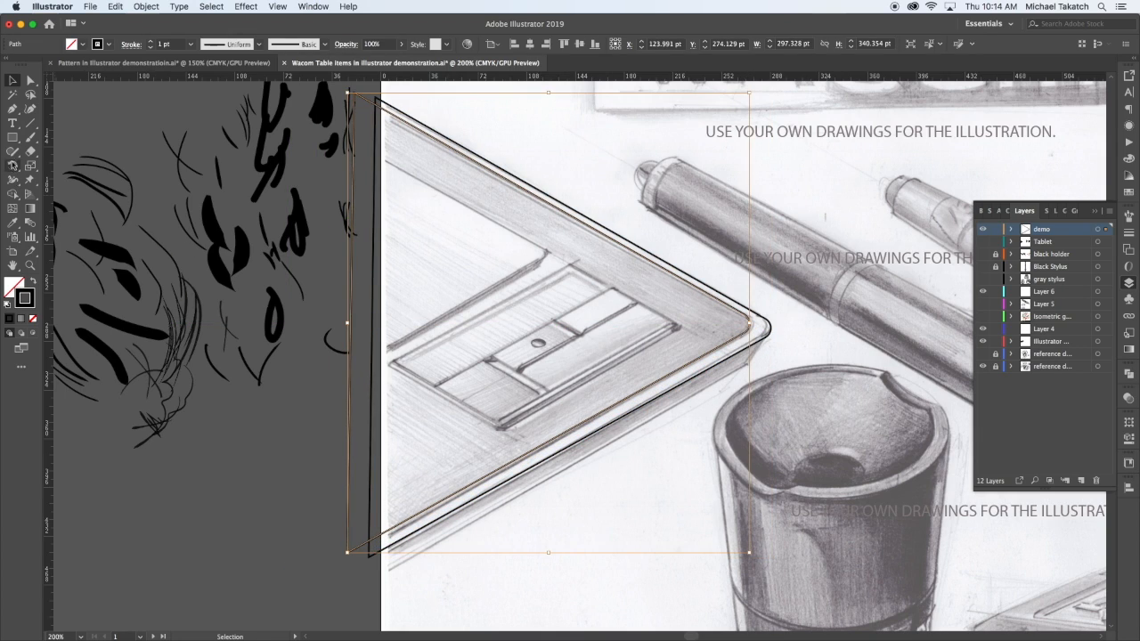
- Trace the tablet's screen area as a closed three-point path with the Pen tool
{"action": "left_click", "coordinate": [14, 111]}
{"action": "left_click", "coordinate": [368, 151]}
{"action": "left_click", "coordinate": [551, 254]}
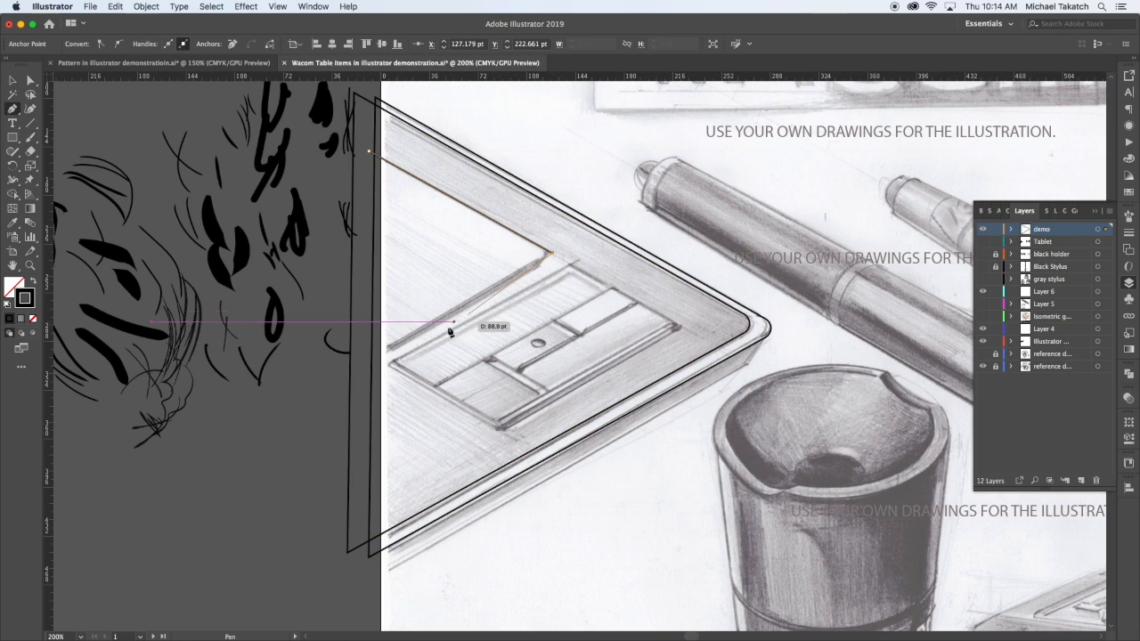
{"action": "left_click", "coordinate": [364, 366]}
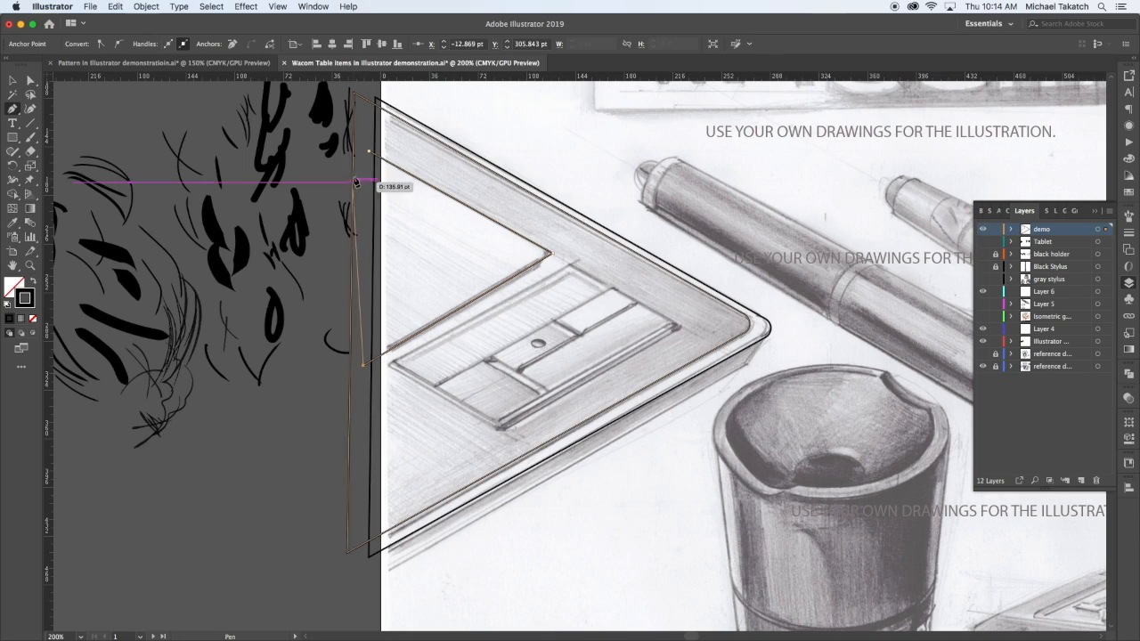
{"action": "left_click", "coordinate": [368, 152]}
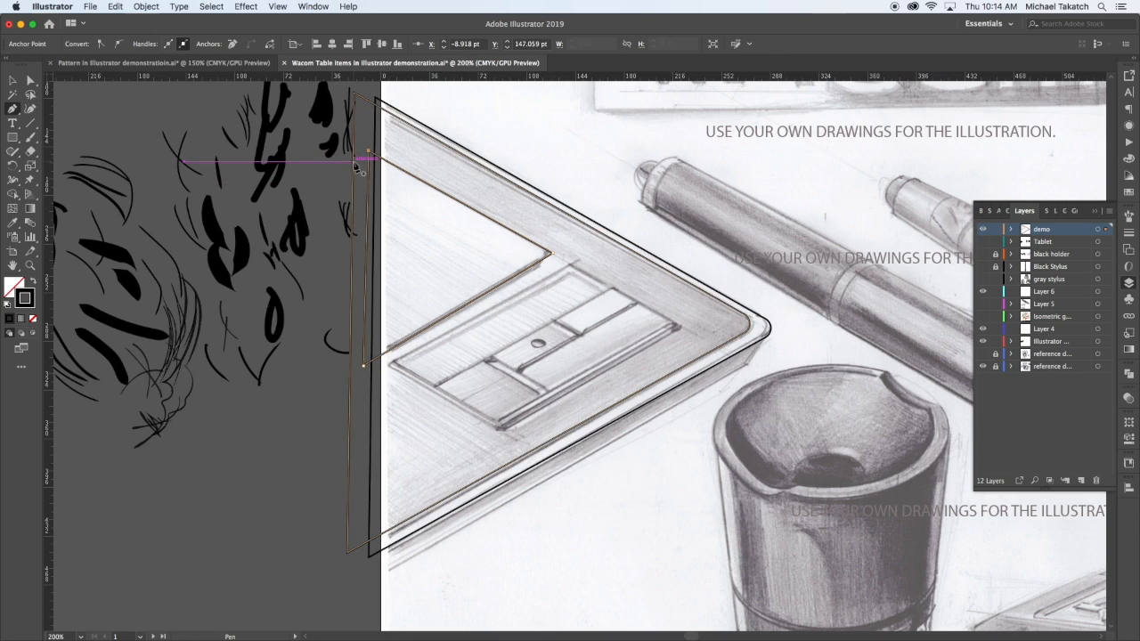
- Round the screen path's right-hand corner to about 7.4 pt
{"action": "key", "text": "a"}
{"action": "left_click", "coordinate": [549, 255]}
{"action": "left_click_drag", "start_coordinate": [542, 254], "coordinate": [530, 256]}
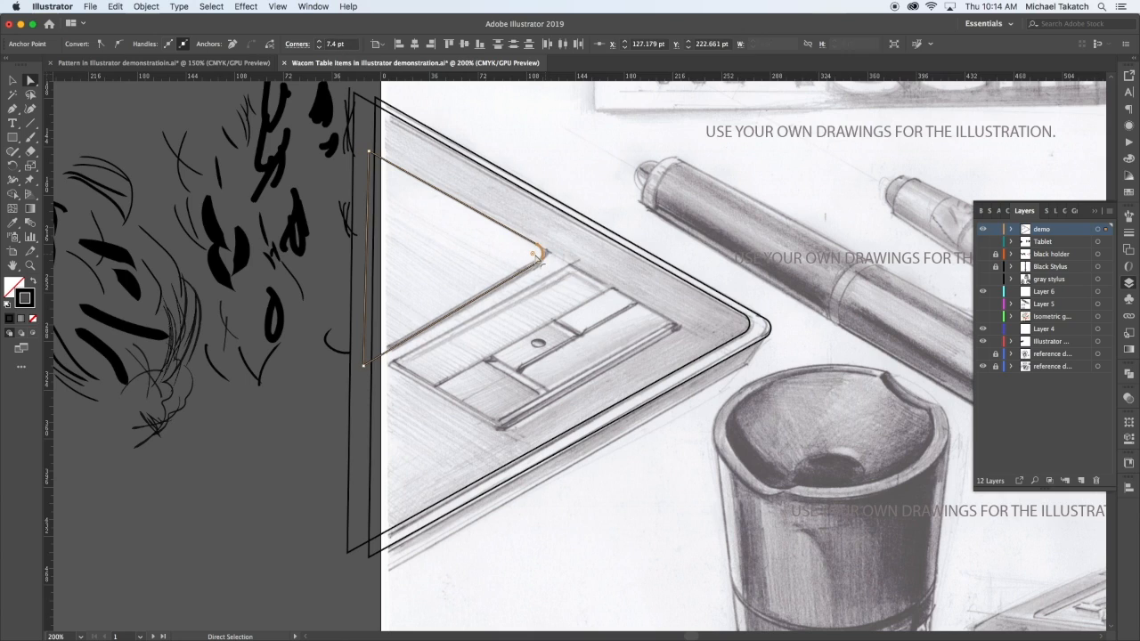
- Trace the tablet's lower side thickness with the Pen tool, from the rounded tip to the outline's lower-left corner
{"action": "left_click", "coordinate": [14, 109]}
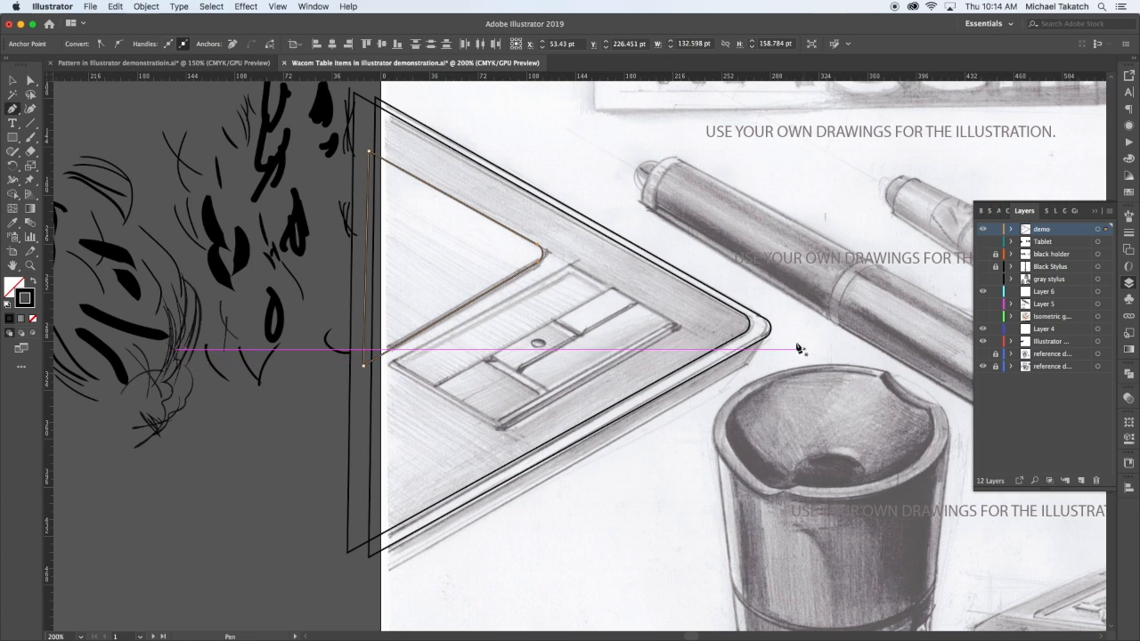
{"action": "left_click_drag", "start_coordinate": [770, 334], "coordinate": [748, 365]}
{"action": "left_click", "coordinate": [364, 587]}
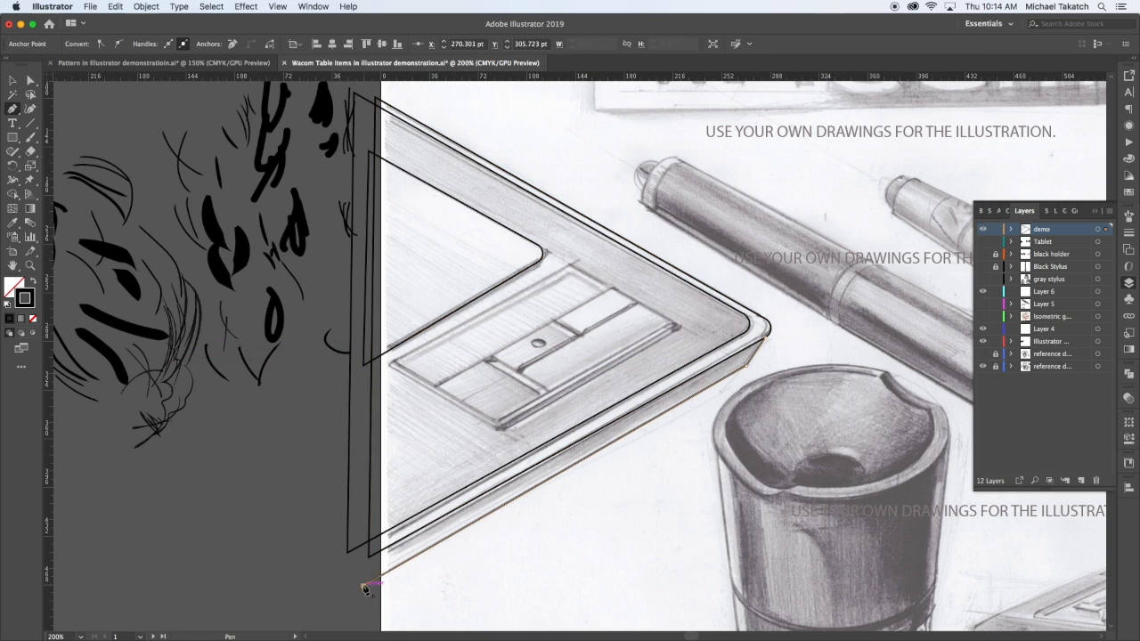
{"action": "left_click", "coordinate": [374, 557], "text": "super"}
{"action": "left_click_drag", "start_coordinate": [375, 556], "coordinate": [395, 509]}
{"action": "left_click", "coordinate": [401, 494], "text": "super"}
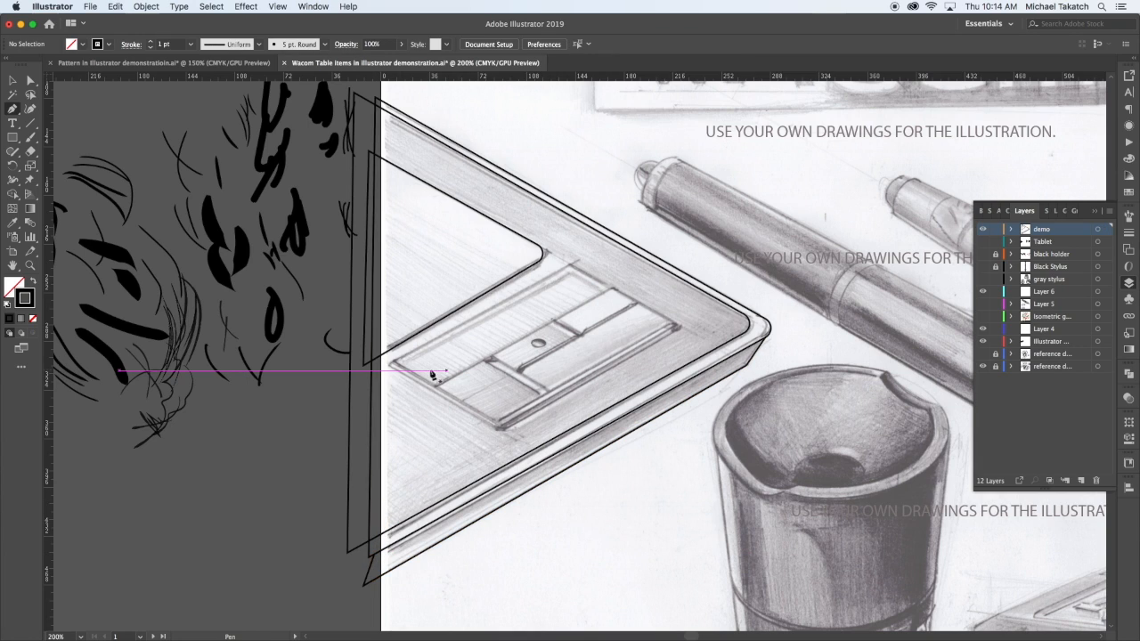
- Trace the button panel as a closed four-corner path over the sketch and deselect it
{"action": "left_click", "coordinate": [396, 363]}
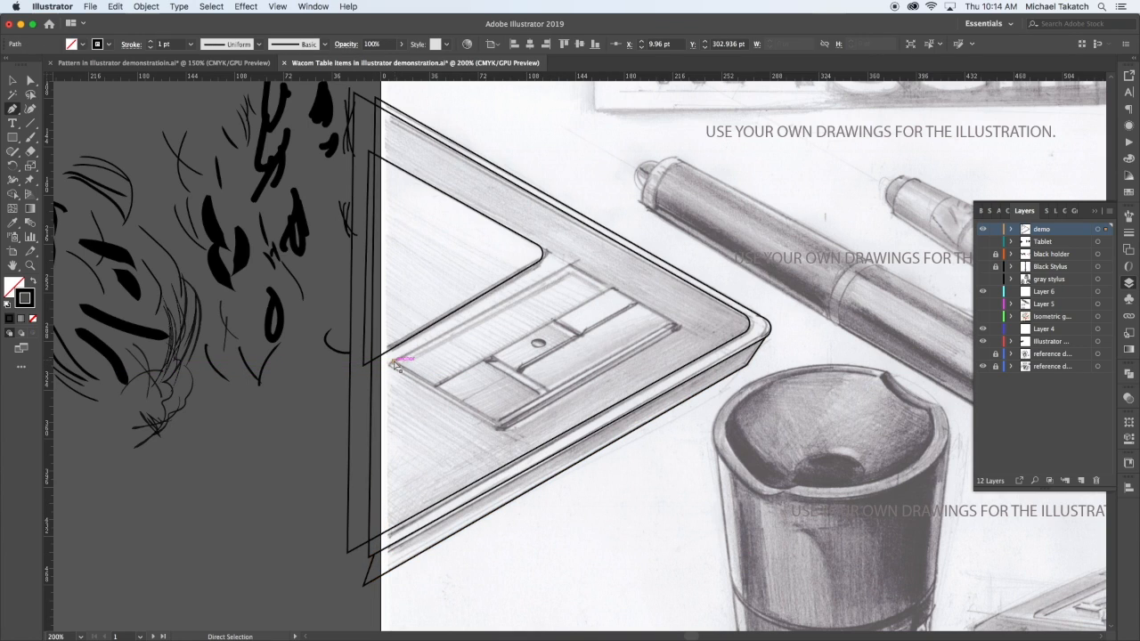
{"action": "key", "text": "super+equal"}
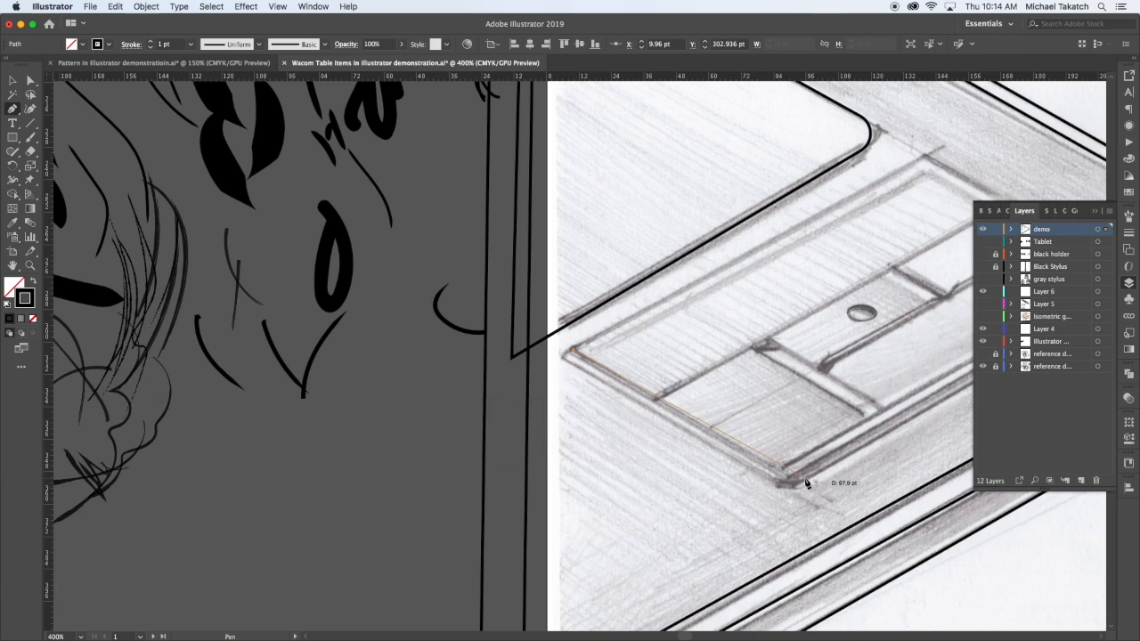
{"action": "left_click", "coordinate": [786, 479]}
{"action": "left_click_drag", "start_coordinate": [786, 478], "coordinate": [457, 512]}
{"action": "left_click", "coordinate": [809, 313]}
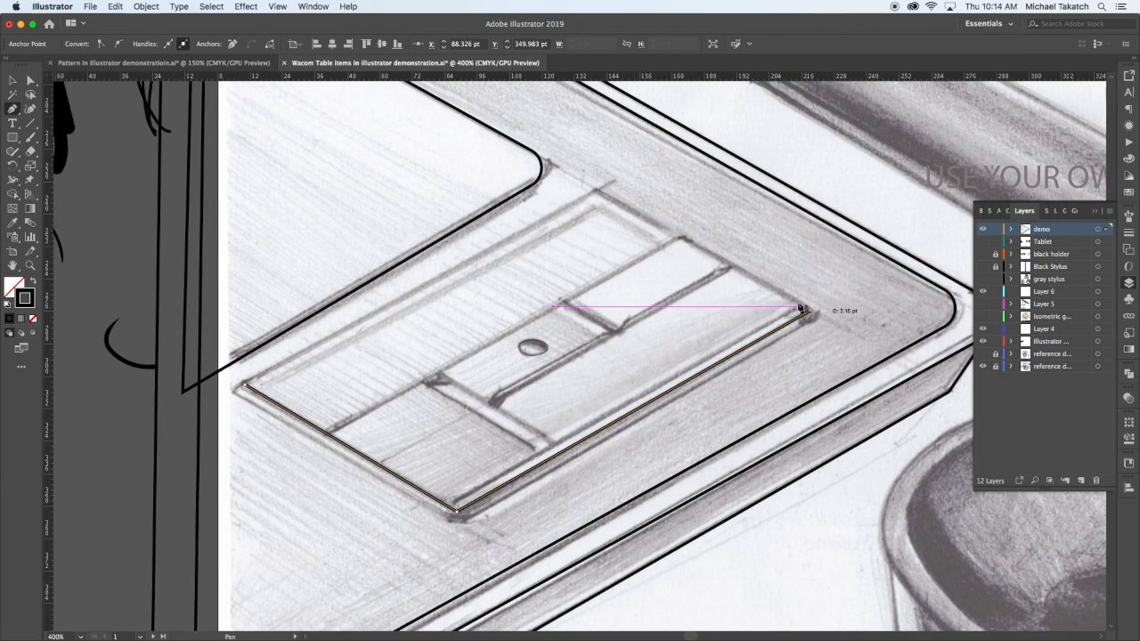
{"action": "left_click", "coordinate": [597, 195]}
{"action": "left_click", "coordinate": [245, 385]}
{"action": "key", "text": "super+shift+a"}
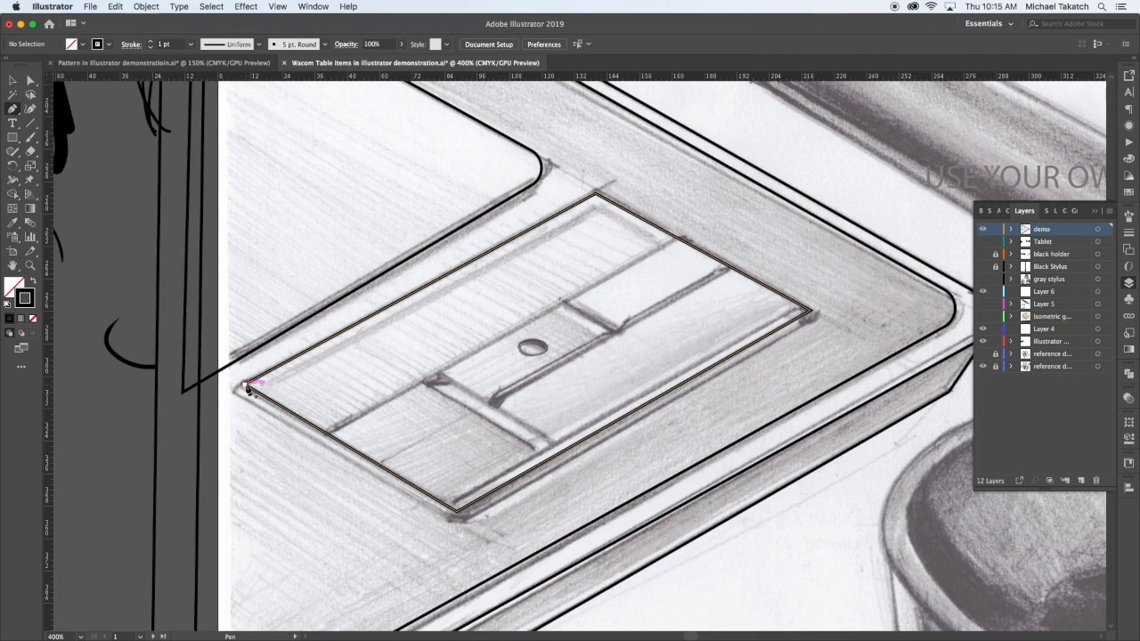
- Trace the button panel's outer lower edge from its left corner around the bottom corner to its right corner, and deselect the path
{"action": "left_click", "coordinate": [245, 385]}
{"action": "left_click", "coordinate": [233, 391]}
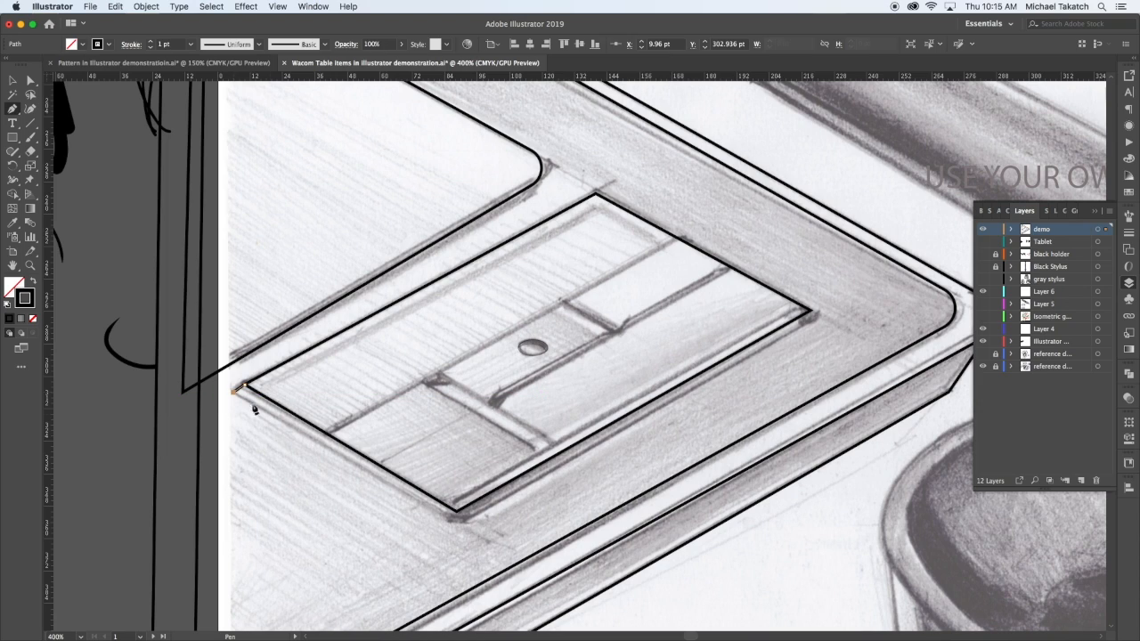
{"action": "left_click", "coordinate": [454, 521]}
{"action": "left_click", "coordinate": [814, 315]}
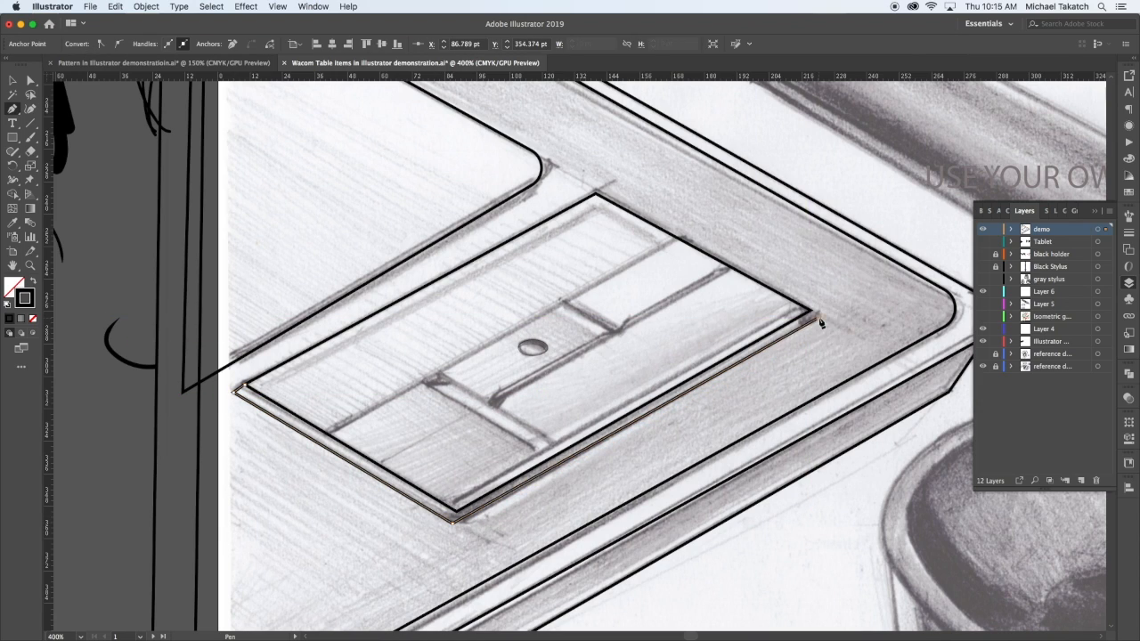
{"action": "left_click", "coordinate": [811, 310]}
{"action": "key", "text": "super+shift+a"}
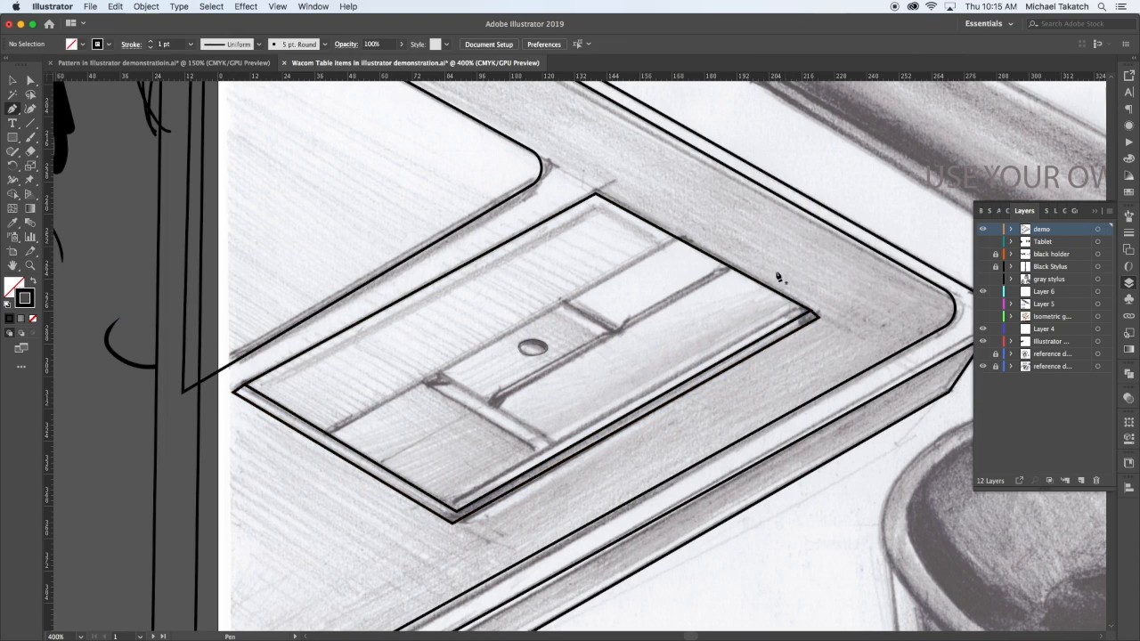
- Trace the long divider below the round button from the panel's upper-right edge, ending in a short angled segment, and deselect it
{"action": "left_click", "coordinate": [732, 268]}
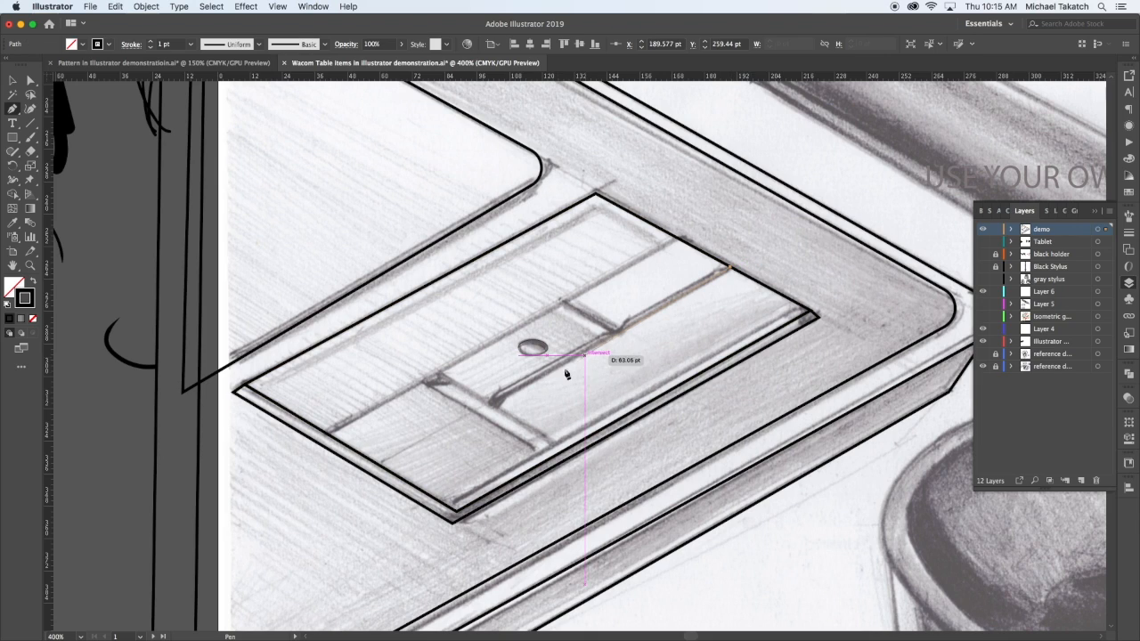
{"action": "left_click", "coordinate": [510, 393]}
{"action": "left_click", "coordinate": [499, 409]}
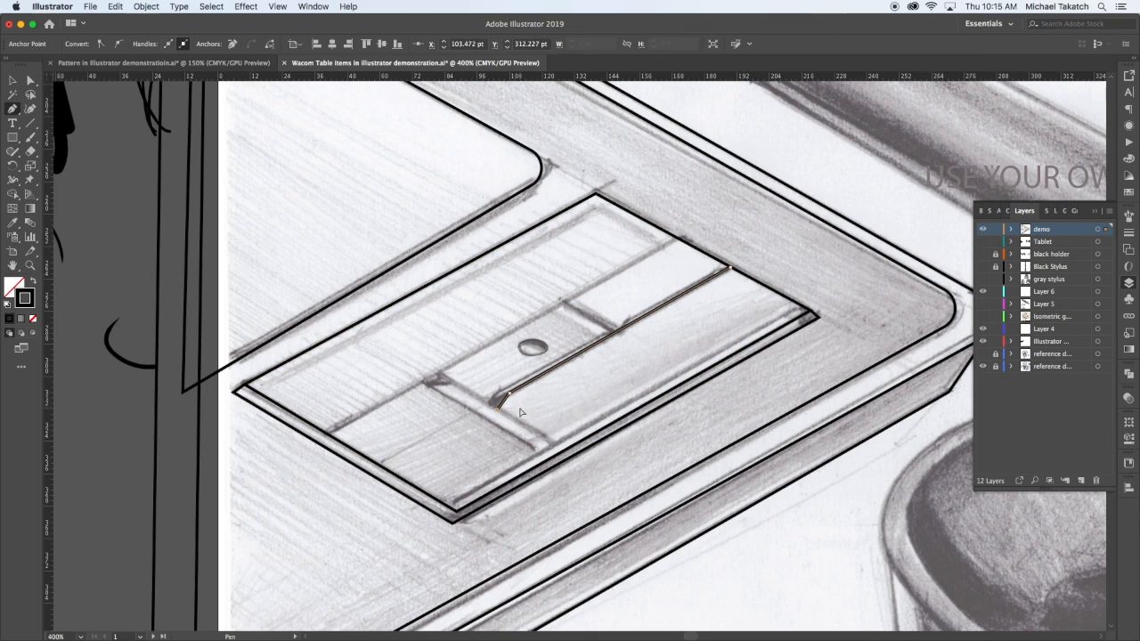
{"action": "key", "text": "super+shift+a"}
- Trace the centre section's outline from the panel's upper-right edge down around two corners and back to the panel's right corner
{"action": "left_click", "coordinate": [677, 237]}
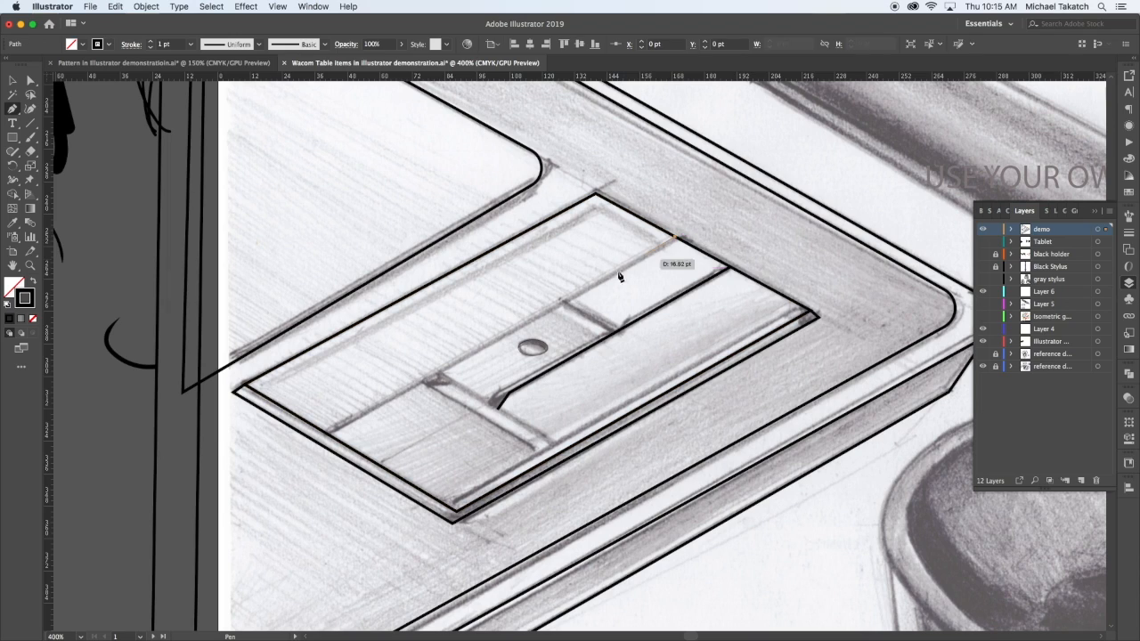
{"action": "left_click", "coordinate": [435, 374]}
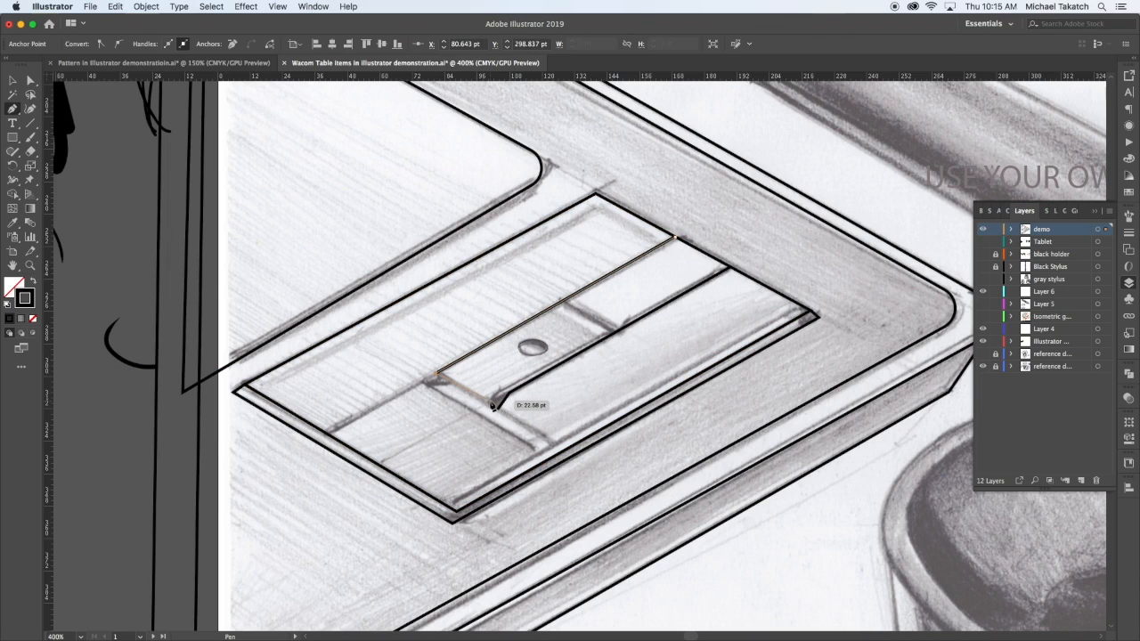
{"action": "left_click", "coordinate": [554, 445]}
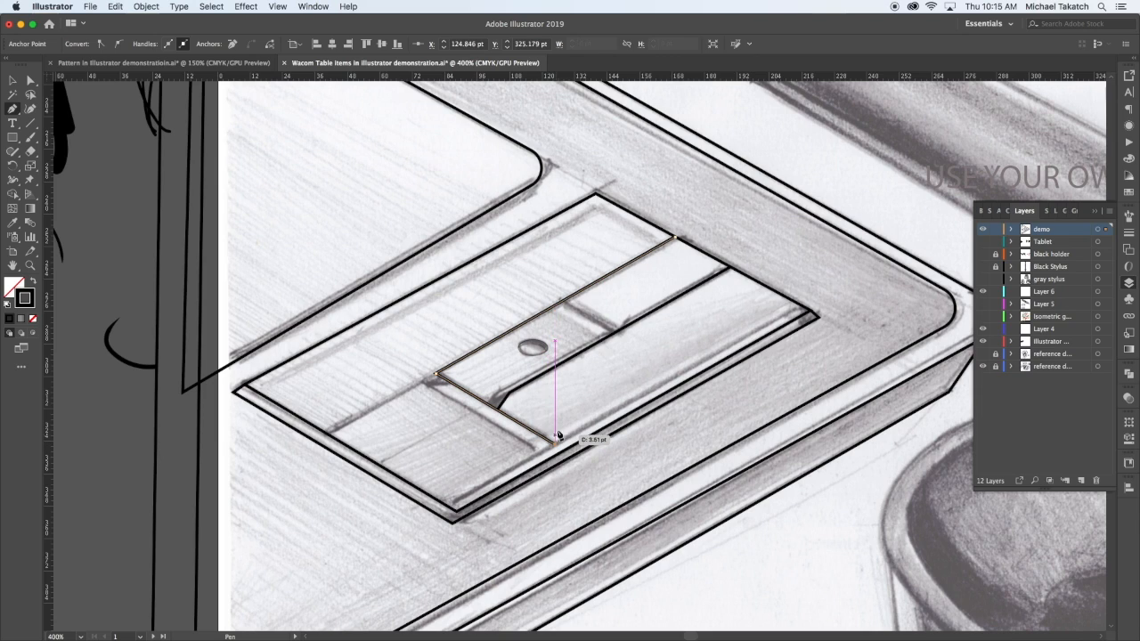
{"action": "left_click", "coordinate": [807, 313]}
{"action": "left_click", "coordinate": [811, 314]}
{"action": "left_click", "coordinate": [715, 302], "text": "super"}
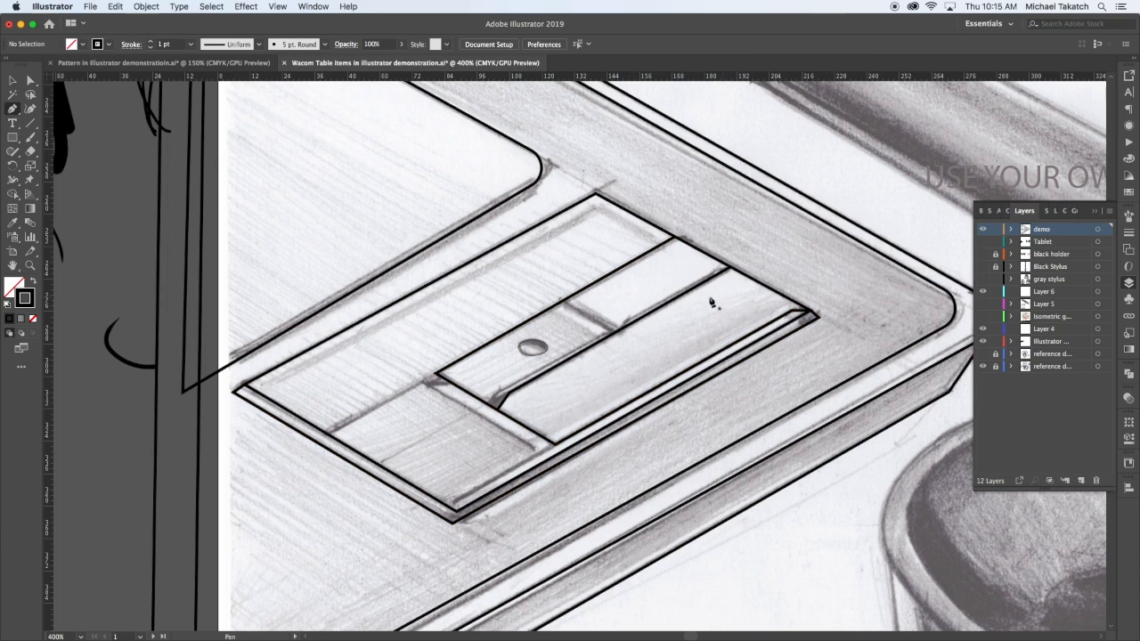
- Draw the short crosswise divider above the round button between the two long divider lines
{"action": "left_click", "coordinate": [563, 302]}
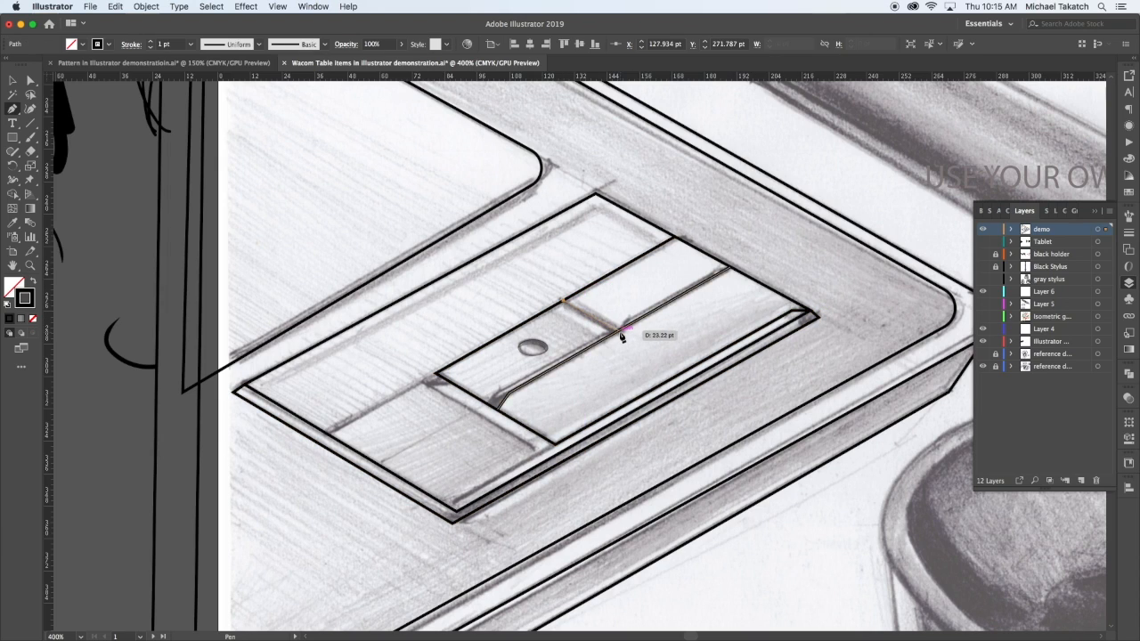
{"action": "left_click", "coordinate": [619, 332]}
{"action": "left_click", "coordinate": [613, 340], "text": "super"}
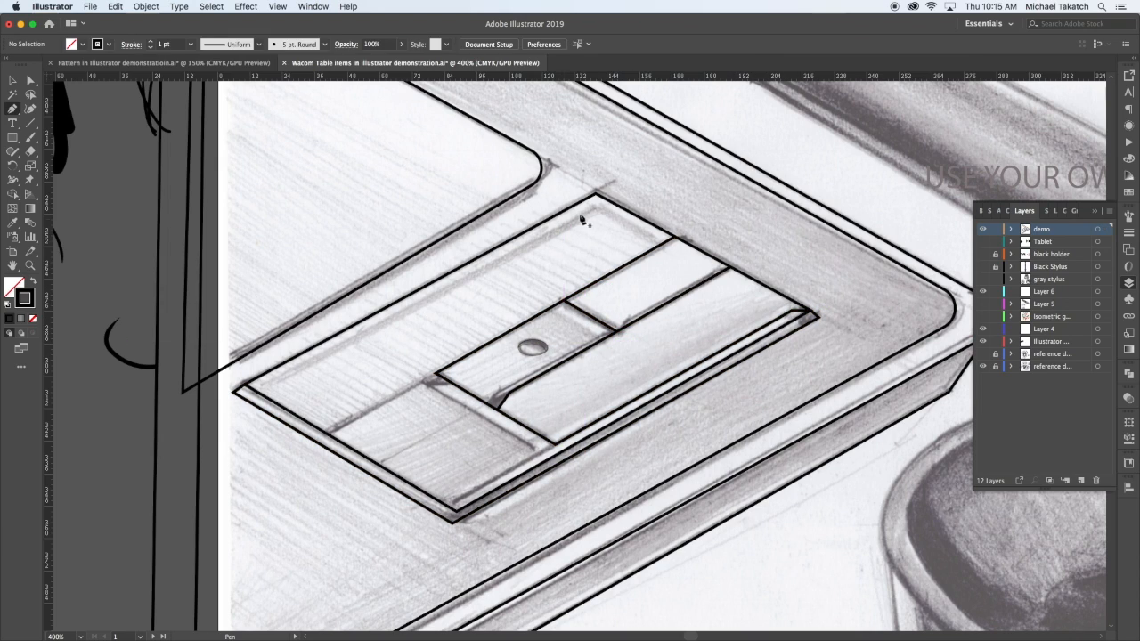
- Trace the upper button's inner edge parallel to the panel outline, finishing with a short segment at the panel's left corner
{"action": "left_click", "coordinate": [662, 243]}
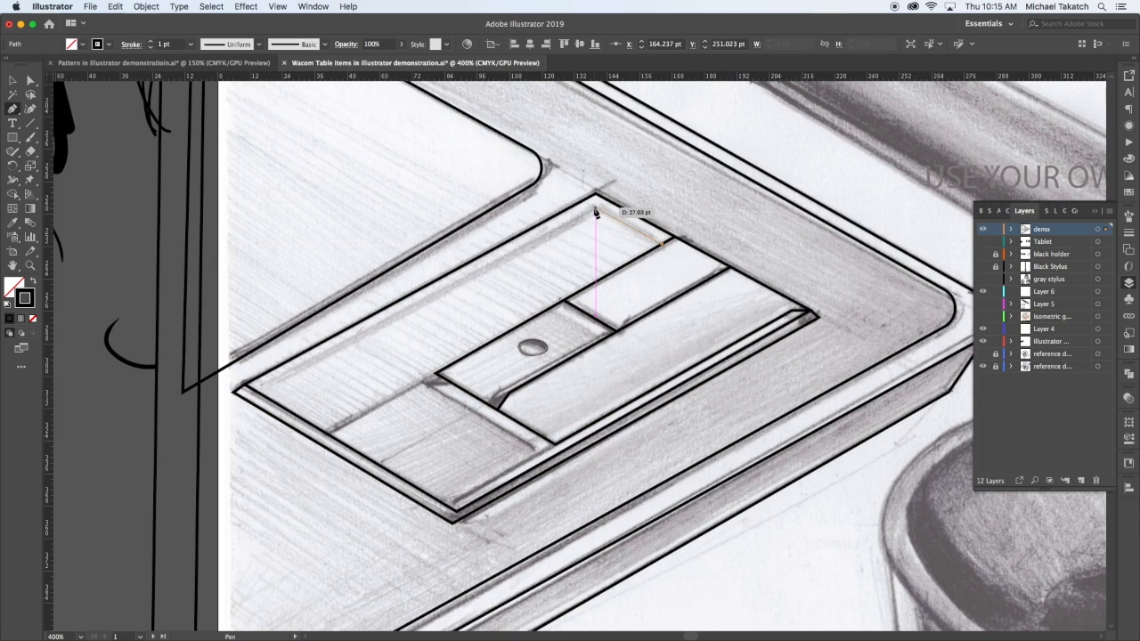
{"action": "left_click", "coordinate": [596, 208]}
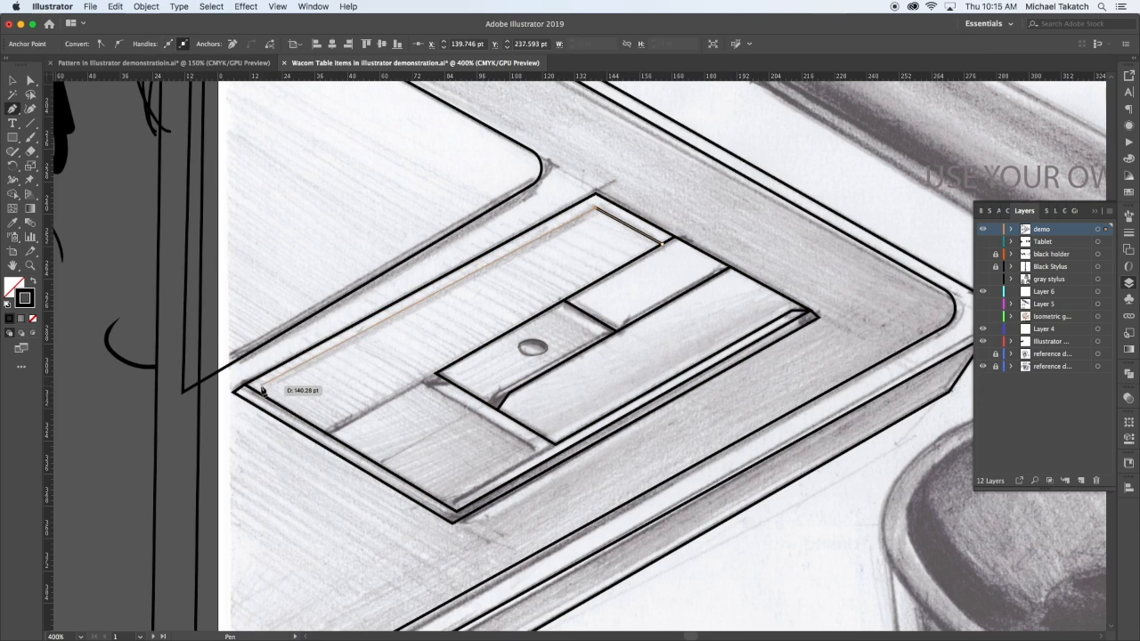
{"action": "left_click", "coordinate": [260, 389]}
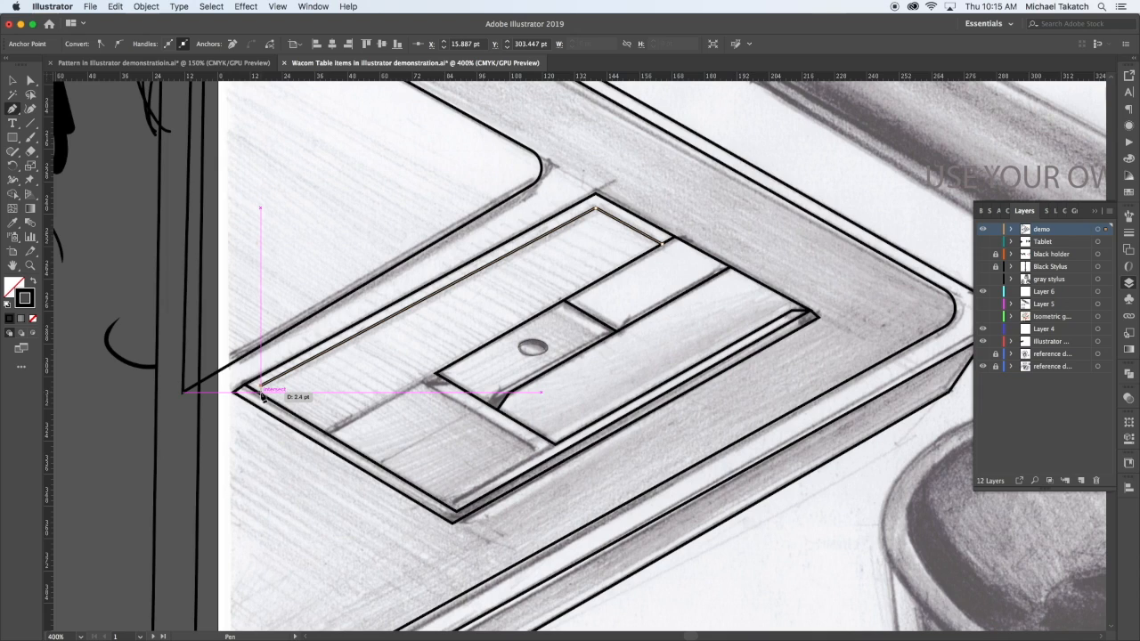
{"action": "left_click", "coordinate": [312, 406], "text": "super"}
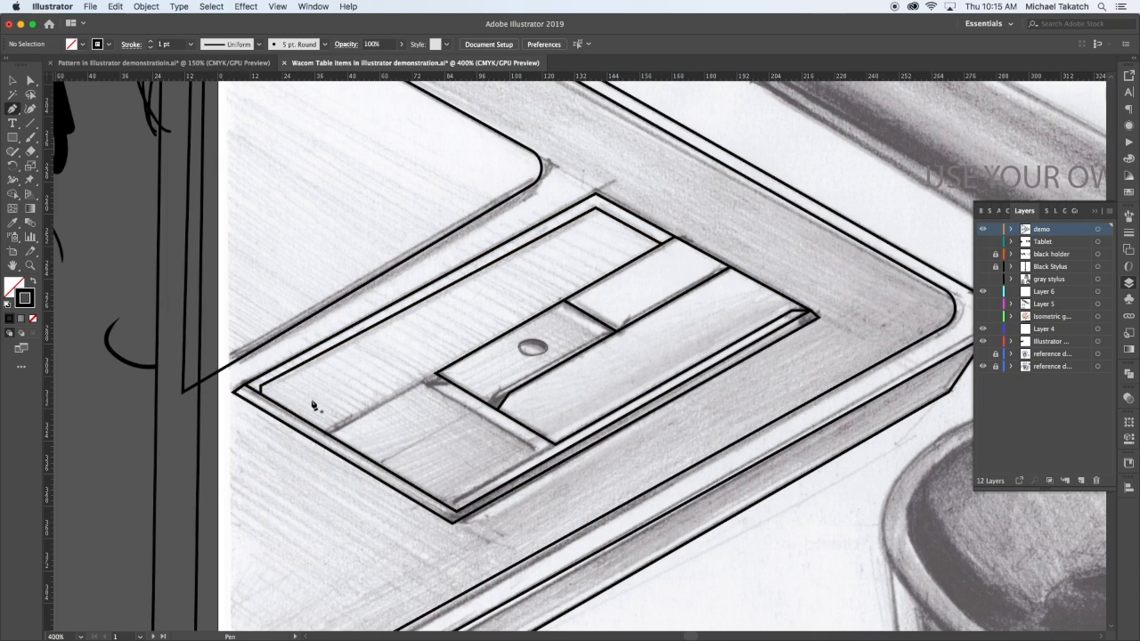
- Trace the lower buttons' upper edge to the centre section's corner, then their side edge with a short bent end
{"action": "left_click", "coordinate": [327, 434]}
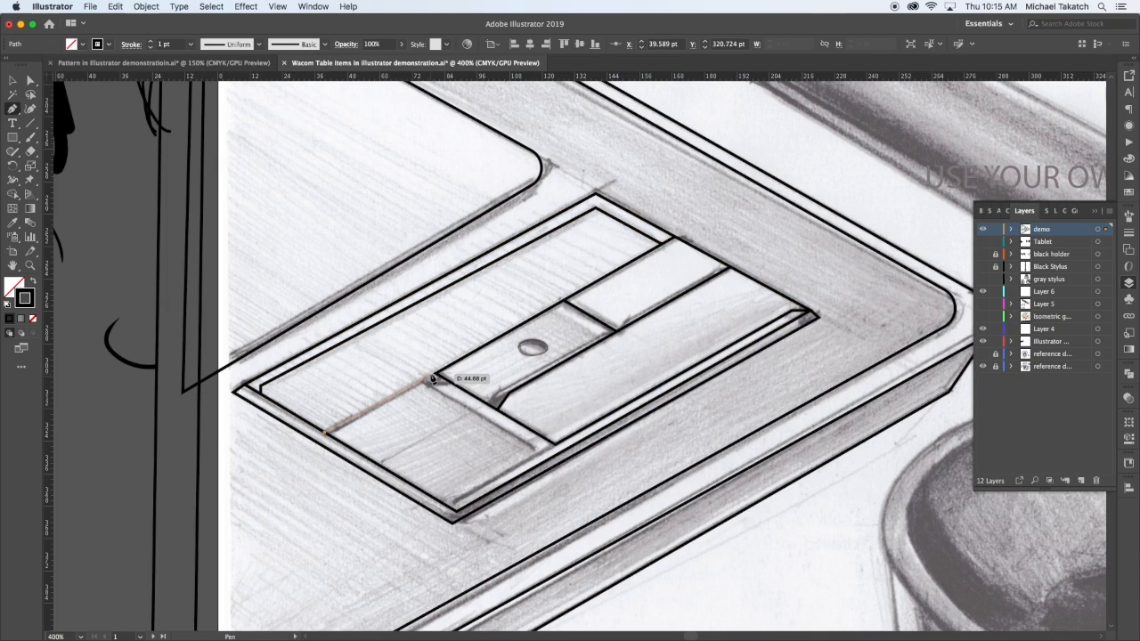
{"action": "left_click", "coordinate": [434, 378]}
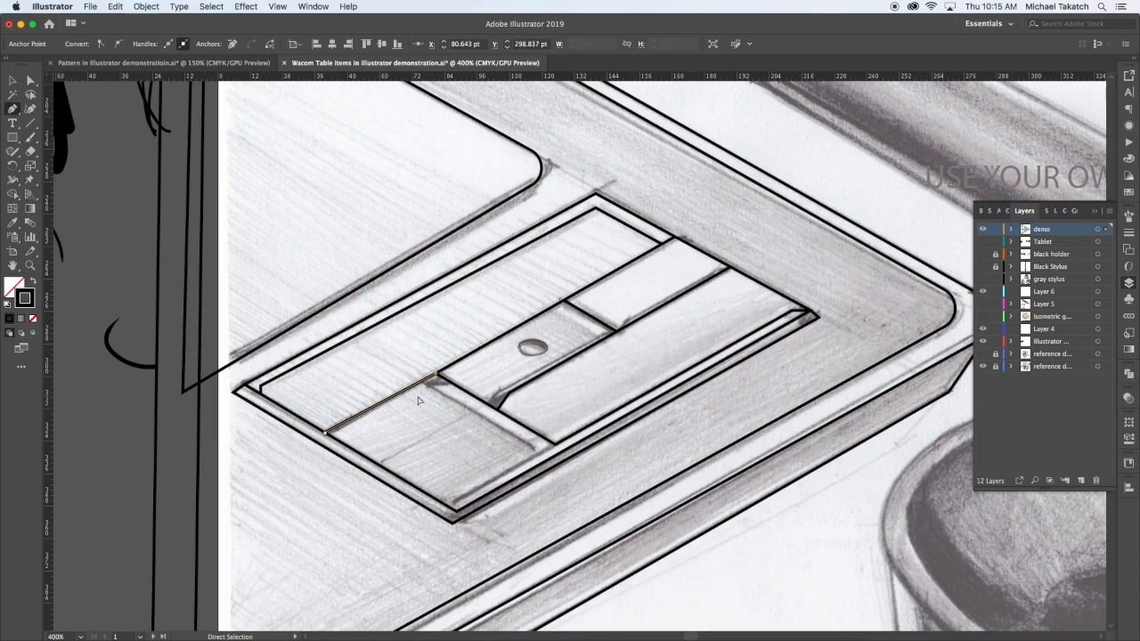
{"action": "left_click", "coordinate": [424, 390], "text": "super"}
{"action": "left_click", "coordinate": [422, 381]}
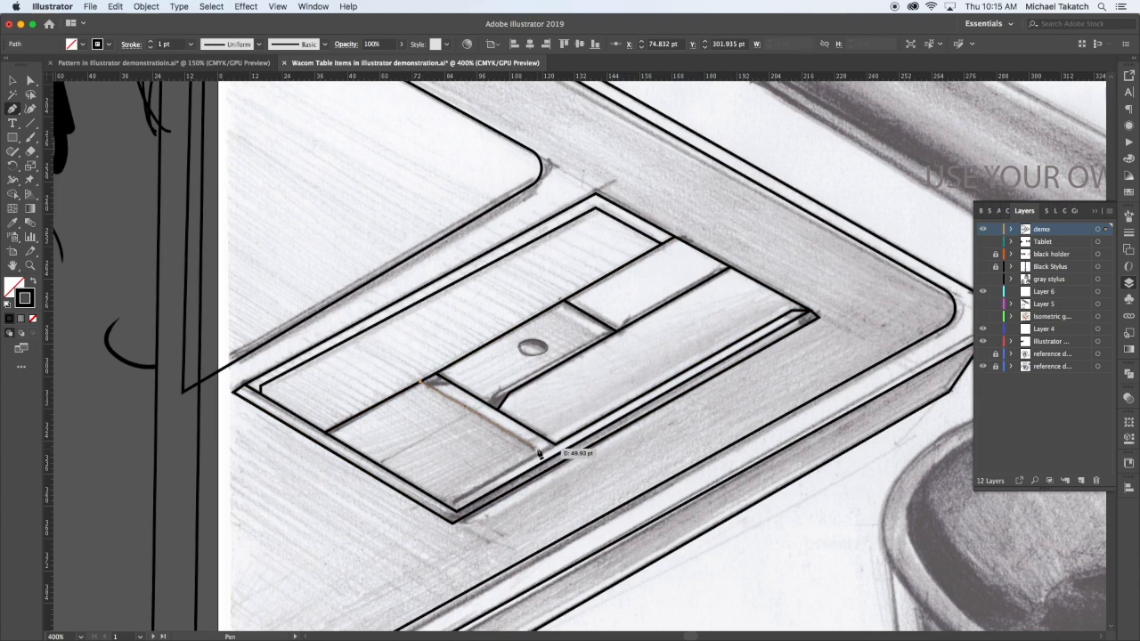
{"action": "left_click", "coordinate": [538, 452]}
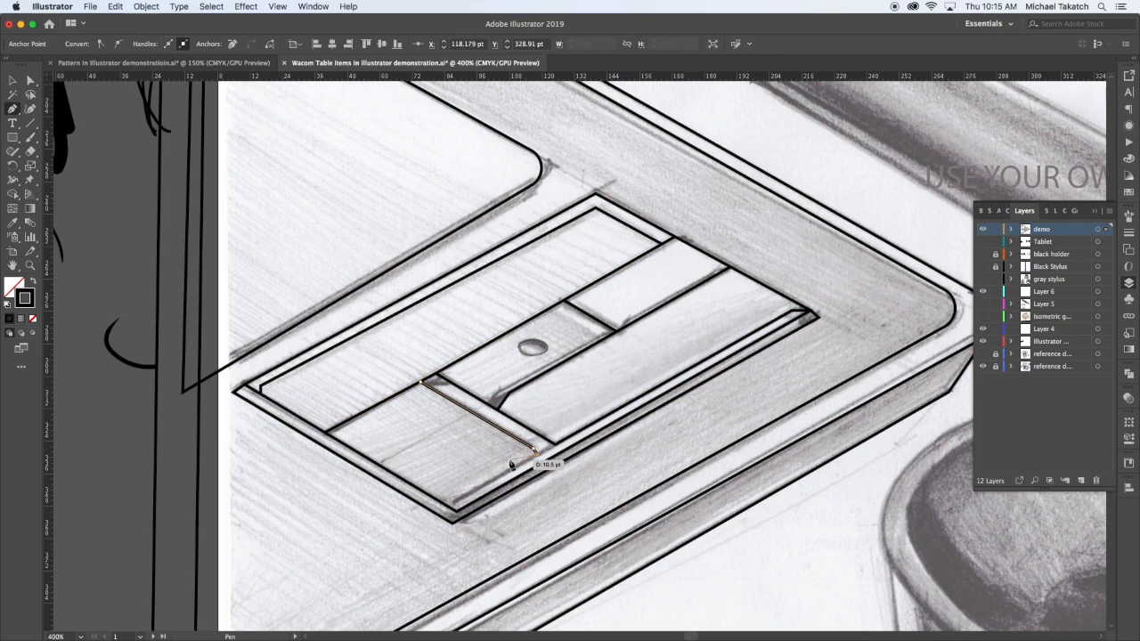
{"action": "left_click", "coordinate": [535, 456], "text": "super"}
- Trace the inner bevel edge from the panel's bottom corner up to the centre section's lower corner, and deselect it
{"action": "left_click", "coordinate": [453, 510]}
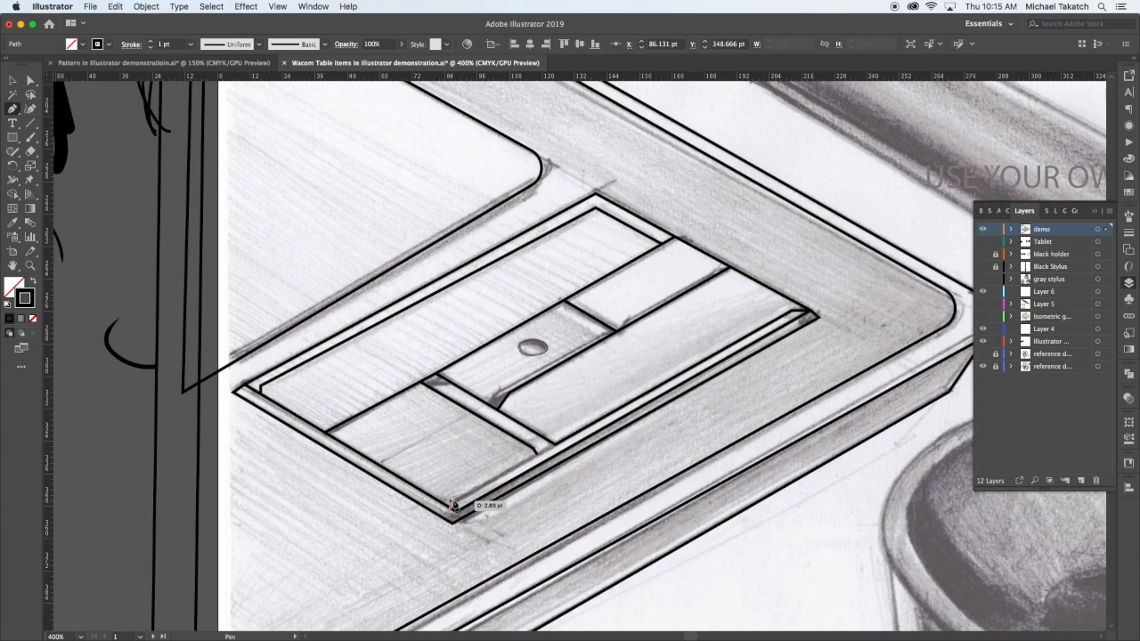
{"action": "left_click", "coordinate": [553, 445]}
{"action": "left_click", "coordinate": [556, 445]}
{"action": "left_click", "coordinate": [455, 444], "text": "super"}
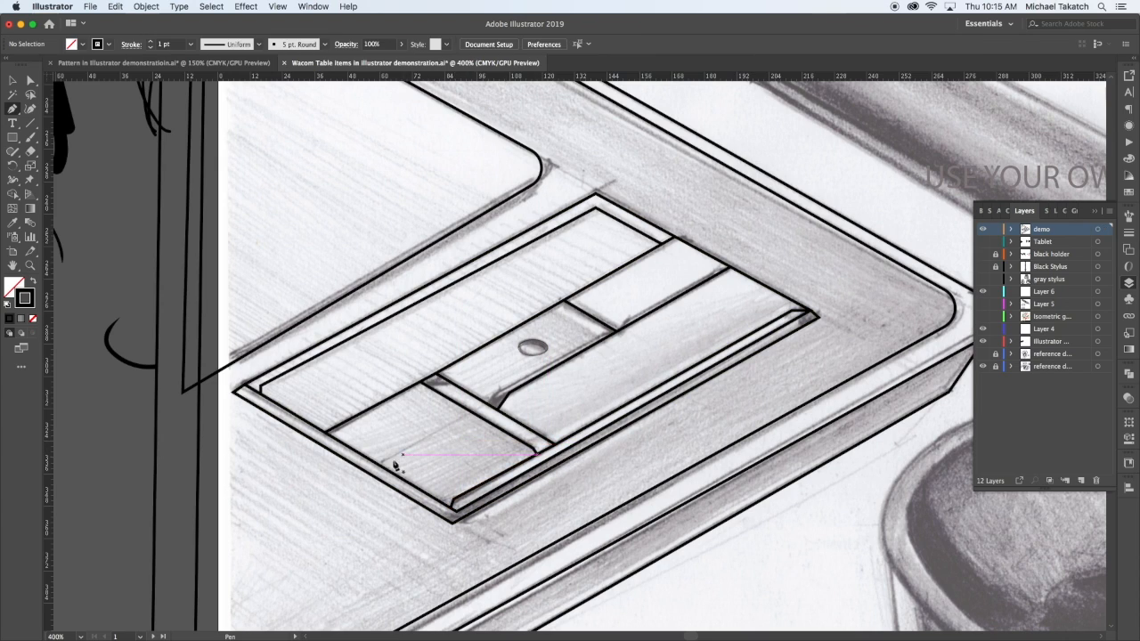
- Draw the dividing line across the middle of the two lower buttons, from their side edge to the panel outline
{"action": "left_click", "coordinate": [380, 464]}
{"action": "left_click", "coordinate": [472, 415], "text": "super"}
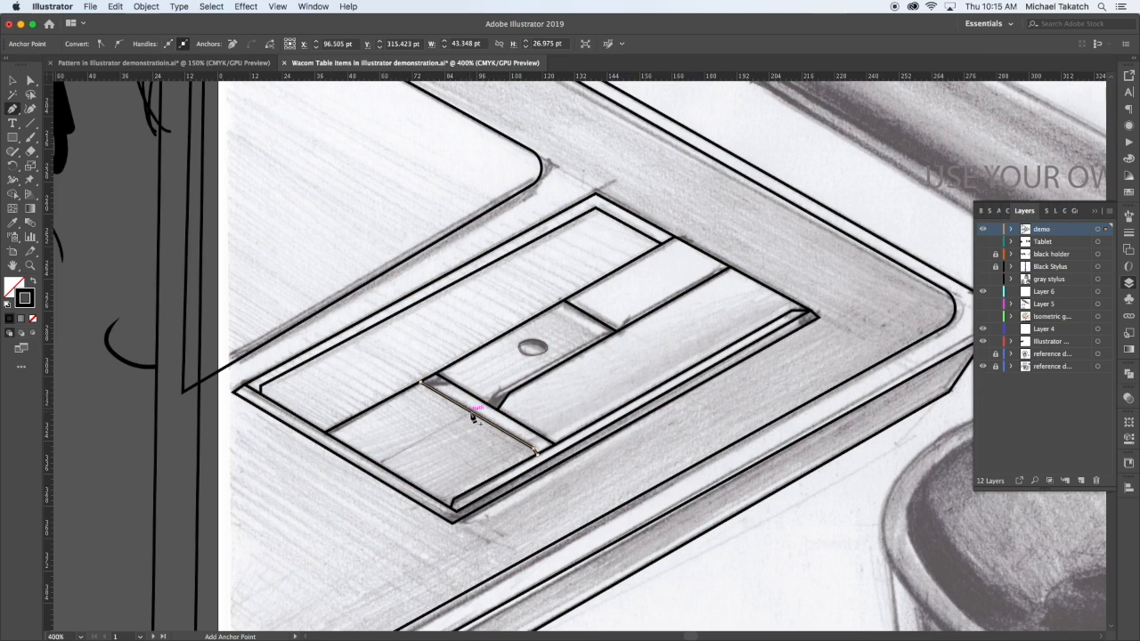
{"action": "left_click", "coordinate": [472, 416]}
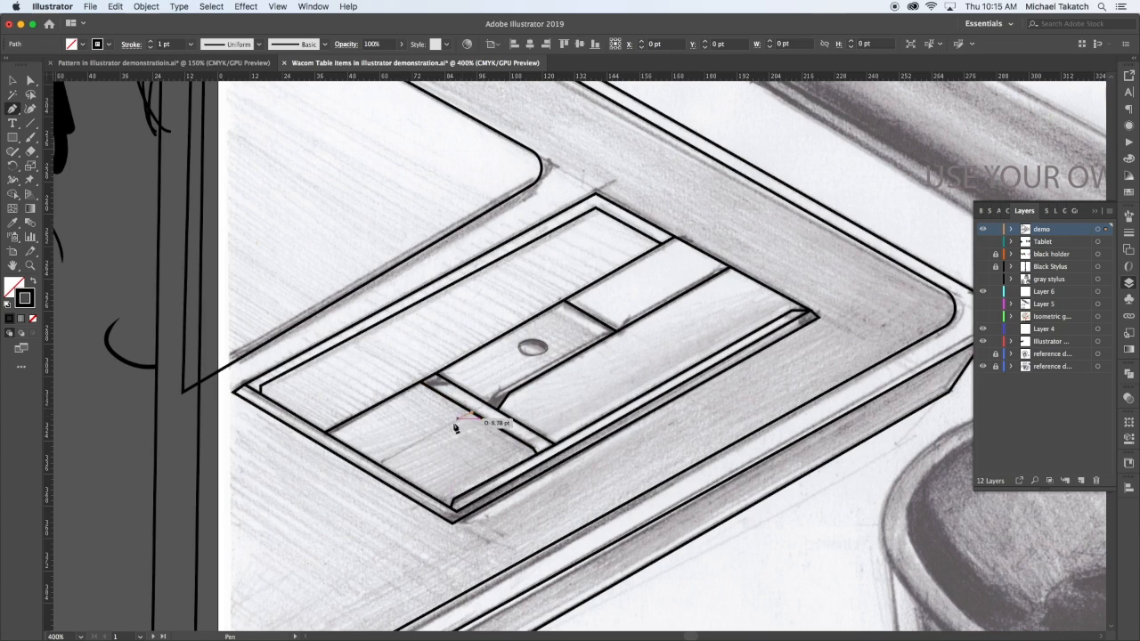
{"action": "left_click", "coordinate": [382, 464]}
{"action": "left_click", "coordinate": [419, 473], "text": "super"}
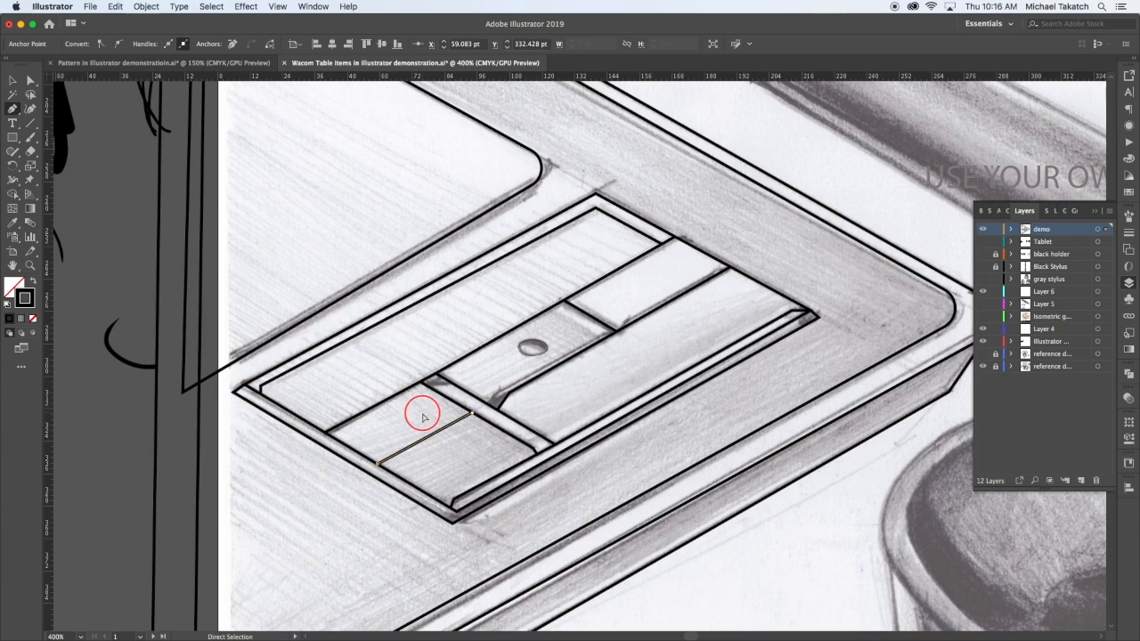
- Draw the short bevel line joining the lower buttons' top corner to the centre section's edge
{"action": "left_click_drag", "start_coordinate": [452, 386], "coordinate": [426, 384]}
{"action": "left_click", "coordinate": [487, 398]}
{"action": "left_click", "coordinate": [486, 403], "text": "super"}
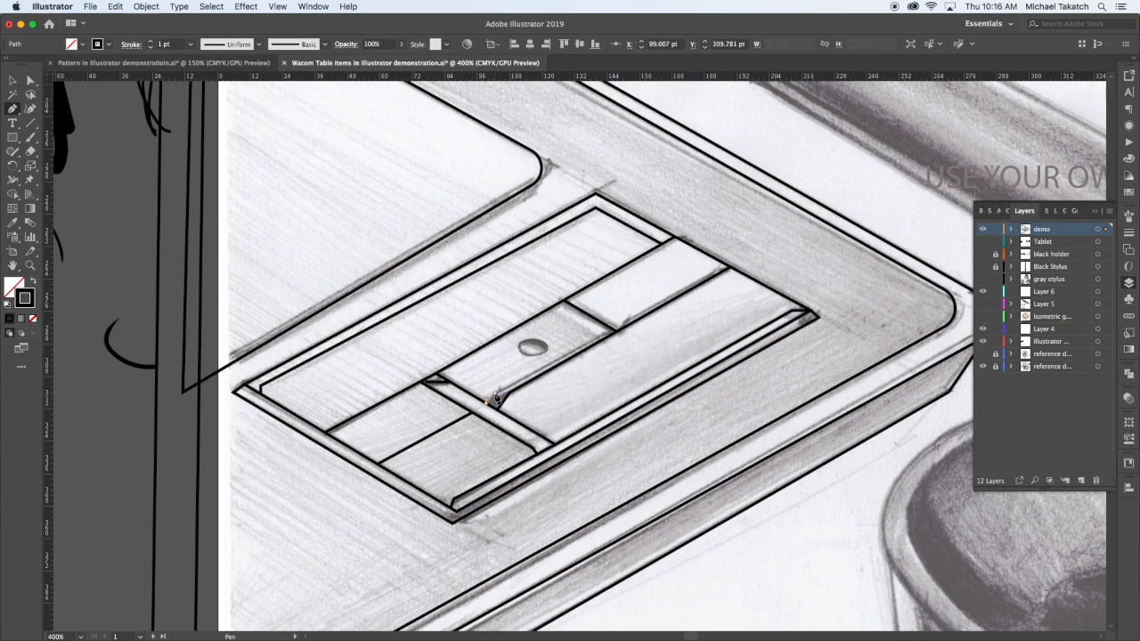
- Trace the bevel edge running just above the long divider beneath the round button, ending at the crosswise divider
{"action": "left_click", "coordinate": [490, 400]}
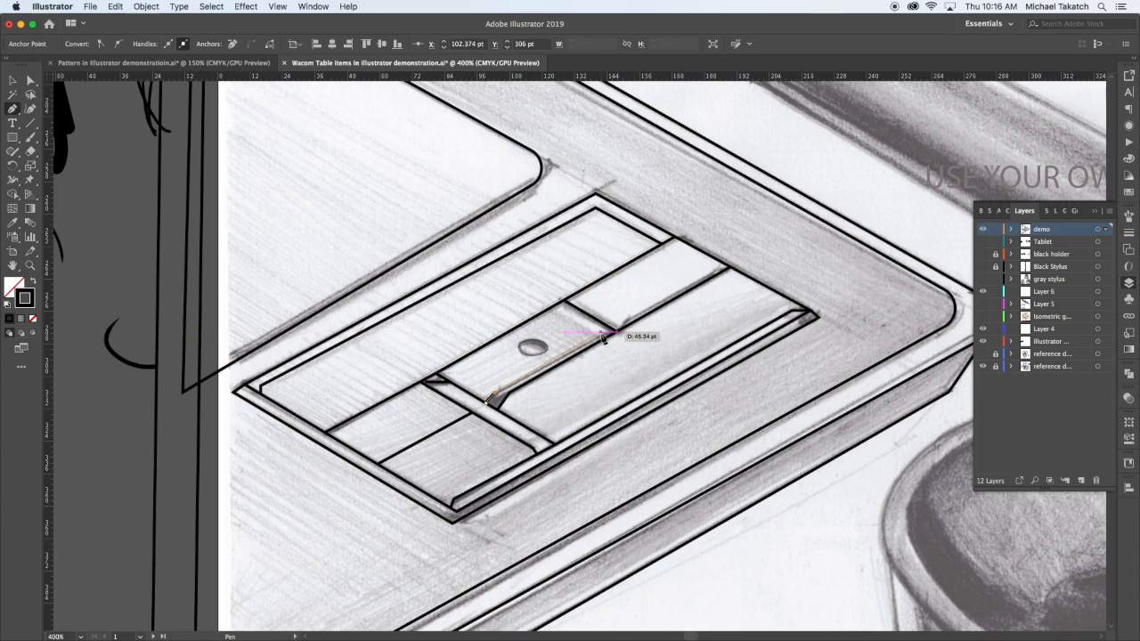
{"action": "left_click", "coordinate": [615, 330]}
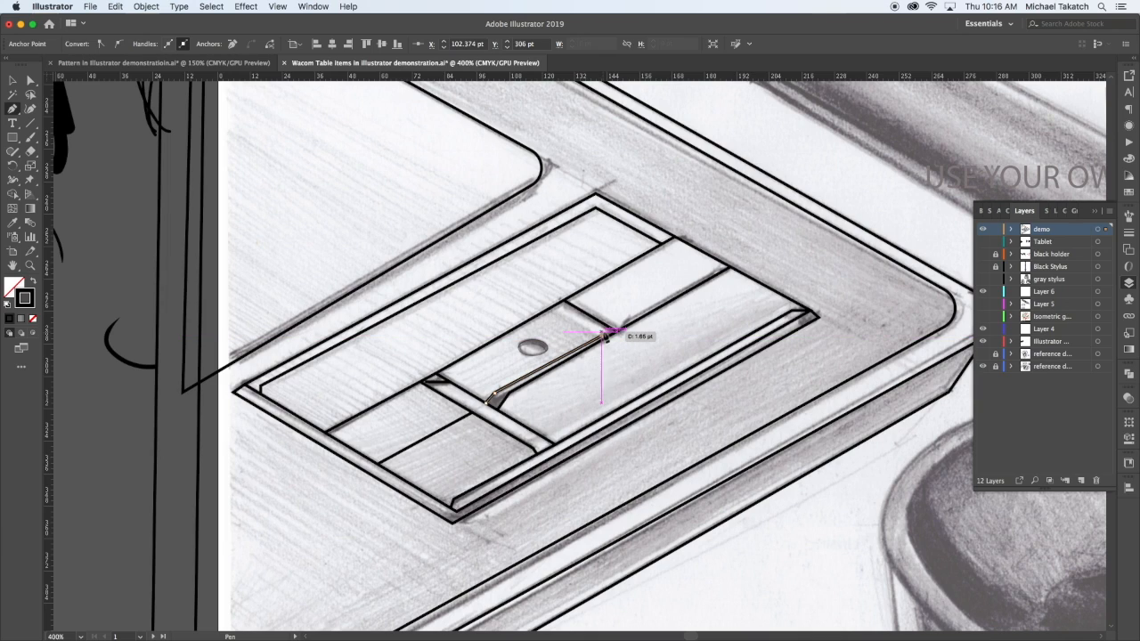
{"action": "left_click", "coordinate": [616, 332]}
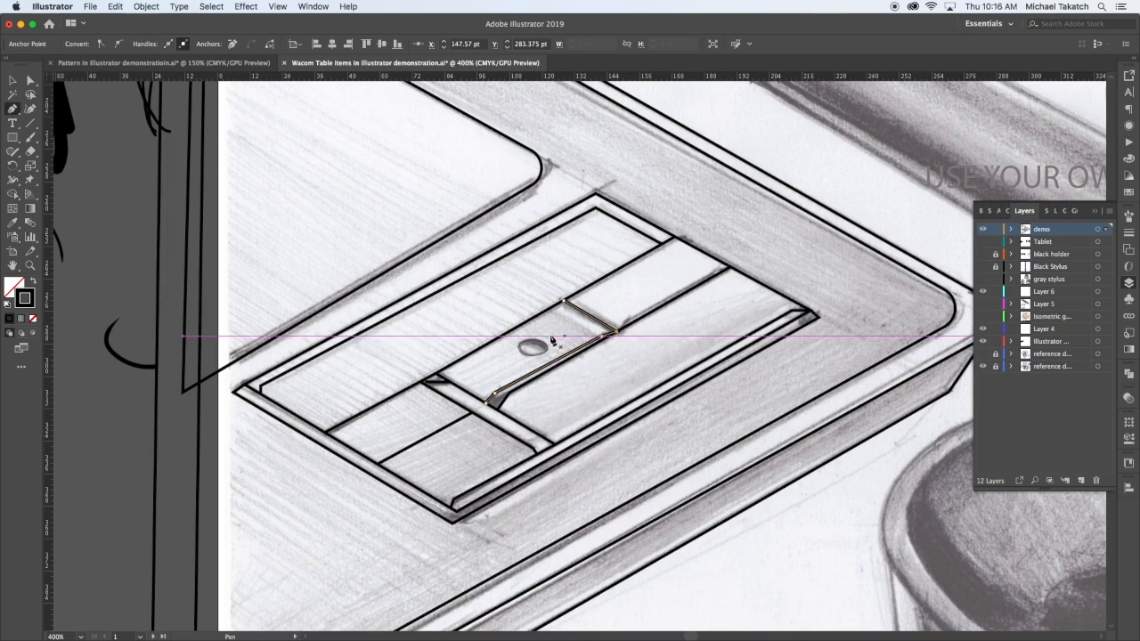
{"action": "left_click", "coordinate": [498, 359], "text": "super"}
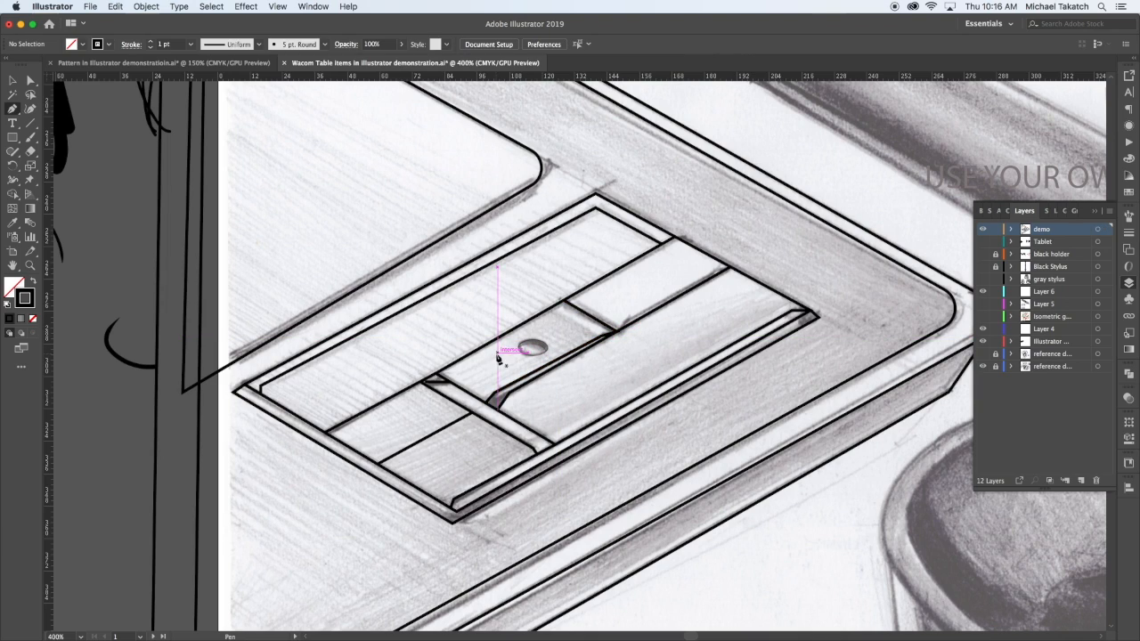
- Trace the bevel edge of the button above the crosswise divider, from that divider to the panel's upper-right edge, and deselect it
{"action": "left_click", "coordinate": [619, 330]}
{"action": "left_click", "coordinate": [720, 271]}
{"action": "left_click", "coordinate": [718, 268]}
{"action": "left_click", "coordinate": [729, 269]}
{"action": "left_click", "coordinate": [648, 285], "text": "super"}
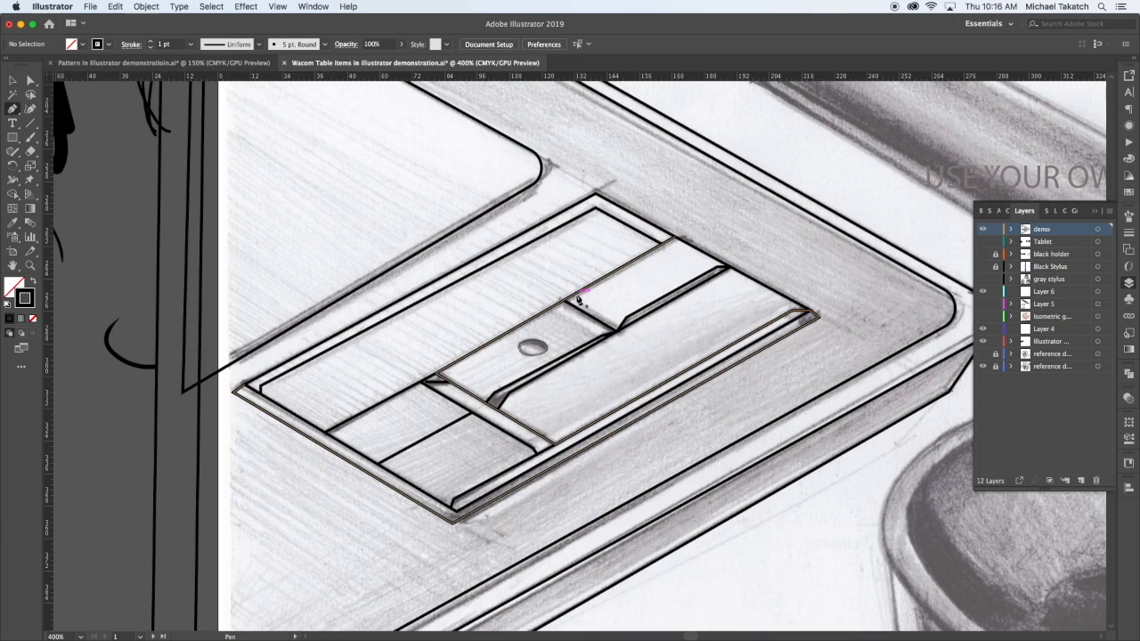
{"action": "left_click_drag", "start_coordinate": [576, 303], "coordinate": [604, 310]}
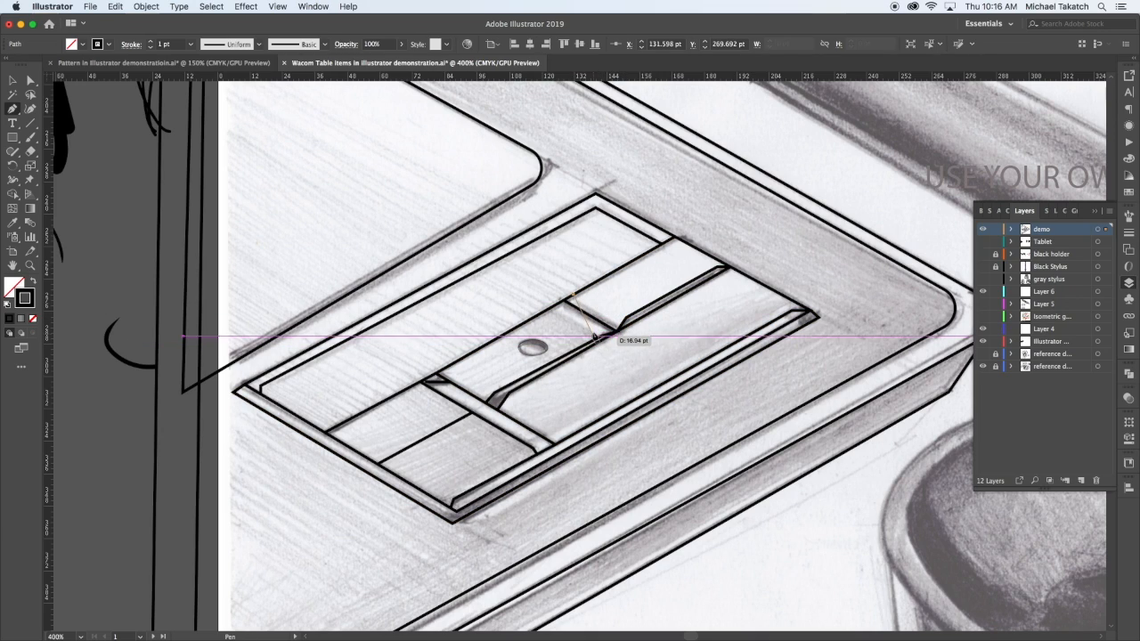
{"action": "key", "text": "Escape"}
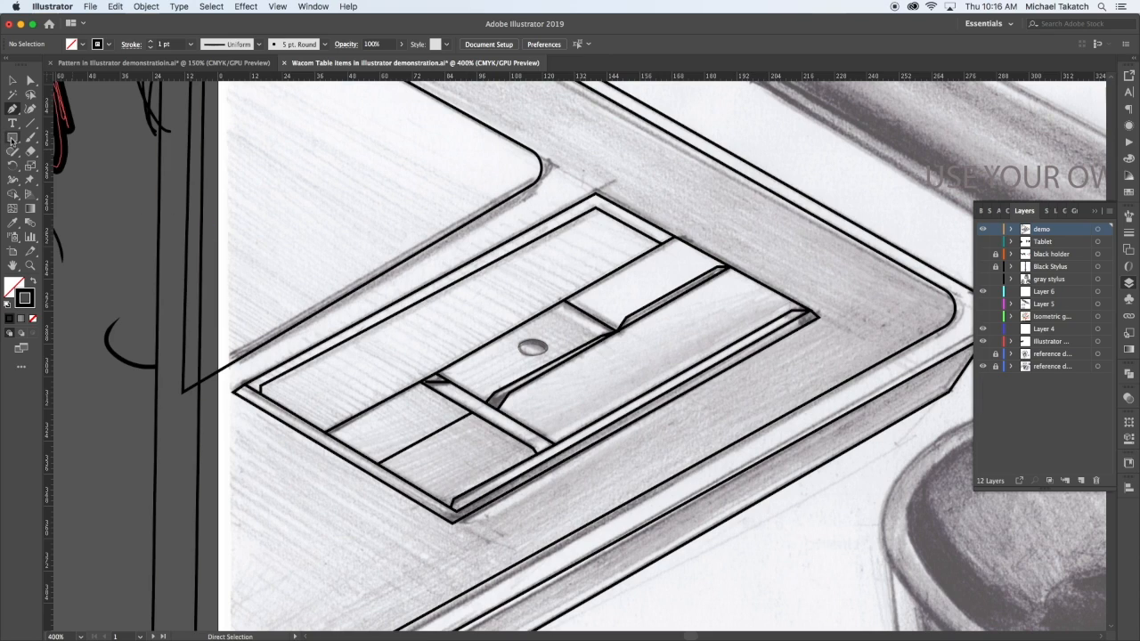
- Draw an ellipse about 13.9 by 6.4 pt over the sketched round button in the centre section
{"action": "left_click_drag", "start_coordinate": [12, 137], "coordinate": [59, 165]}
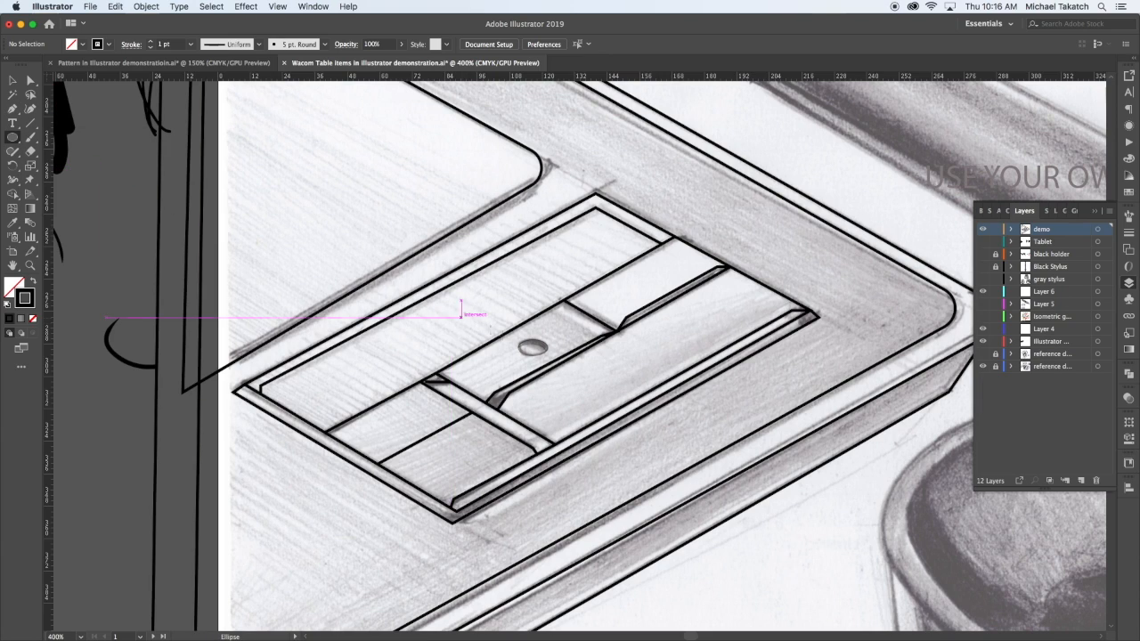
{"action": "left_click_drag", "start_coordinate": [516, 340], "coordinate": [552, 356]}
{"action": "key", "text": "super+equal"}
{"action": "key", "text": "super+equal"}
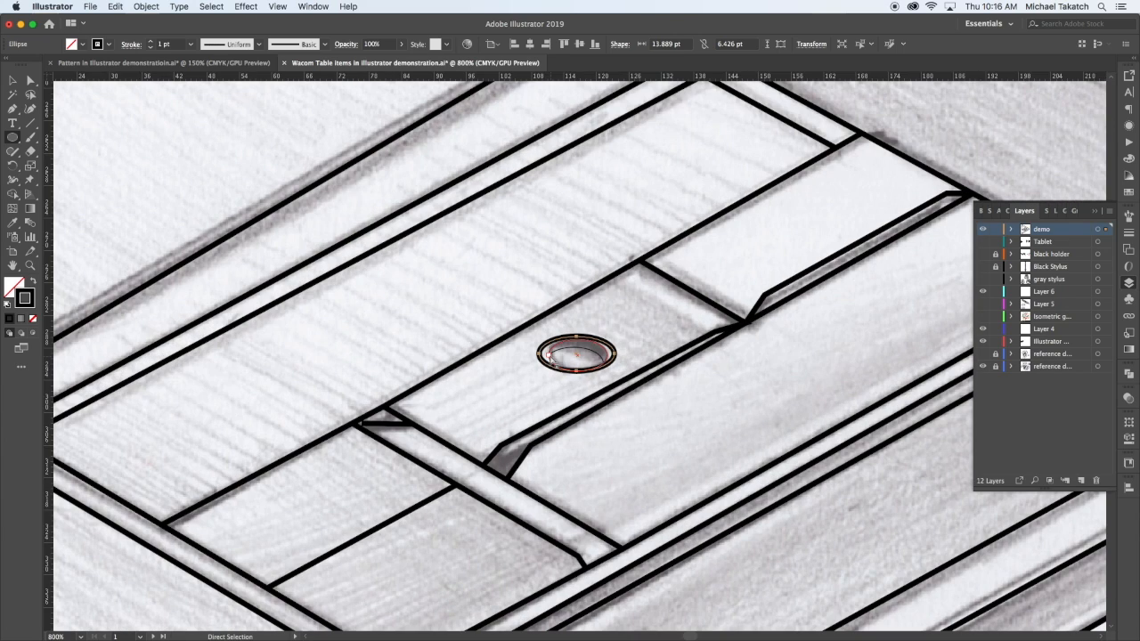
{"action": "key", "text": "v"}
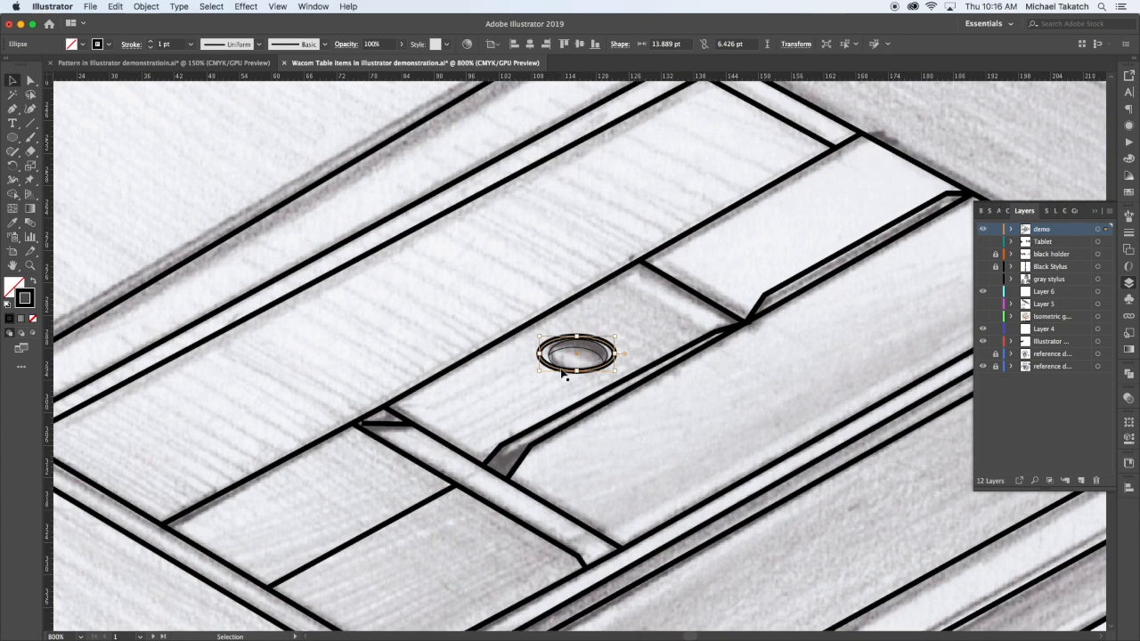
- Place a copy of the round button's ellipse slightly below the original to outline its thickness, and deselect it
{"action": "left_click_drag", "start_coordinate": [561, 369], "coordinate": [550, 356]}
{"action": "left_click", "coordinate": [540, 355]}
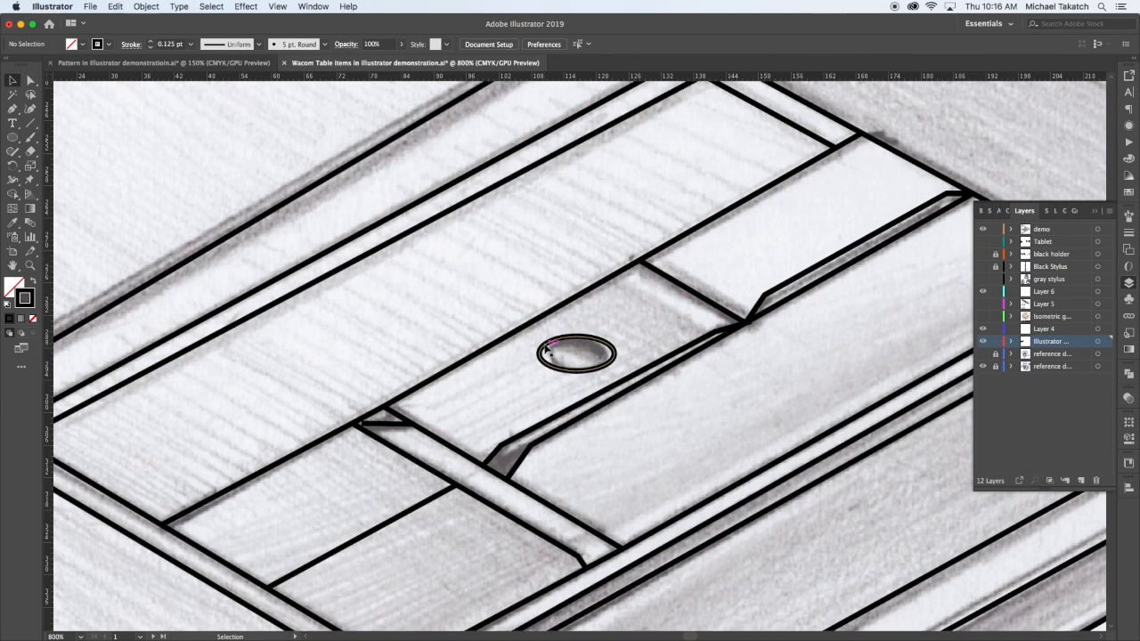
{"action": "left_click_drag", "start_coordinate": [542, 358], "coordinate": [542, 369]}
{"action": "left_click", "coordinate": [499, 308]}
- Select all the traced tablet paths, place a duplicate on the empty canvas left of the artboard, and reselect the original paths
{"action": "key", "text": "super+minus"}
{"action": "key", "text": "super+minus"}
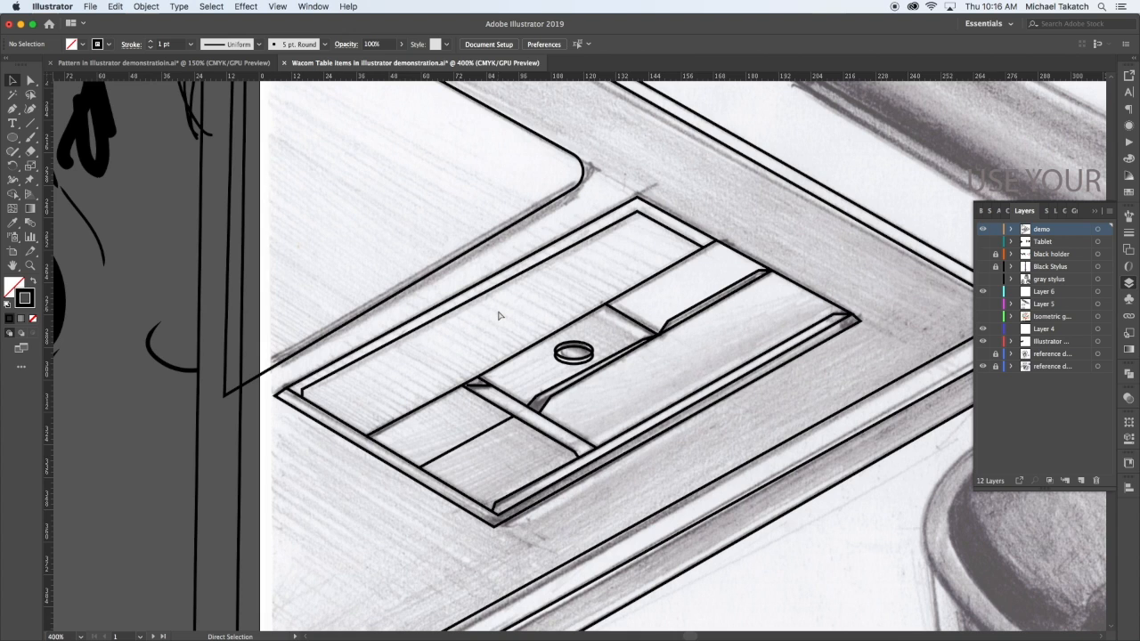
{"action": "key", "text": "super+minus"}
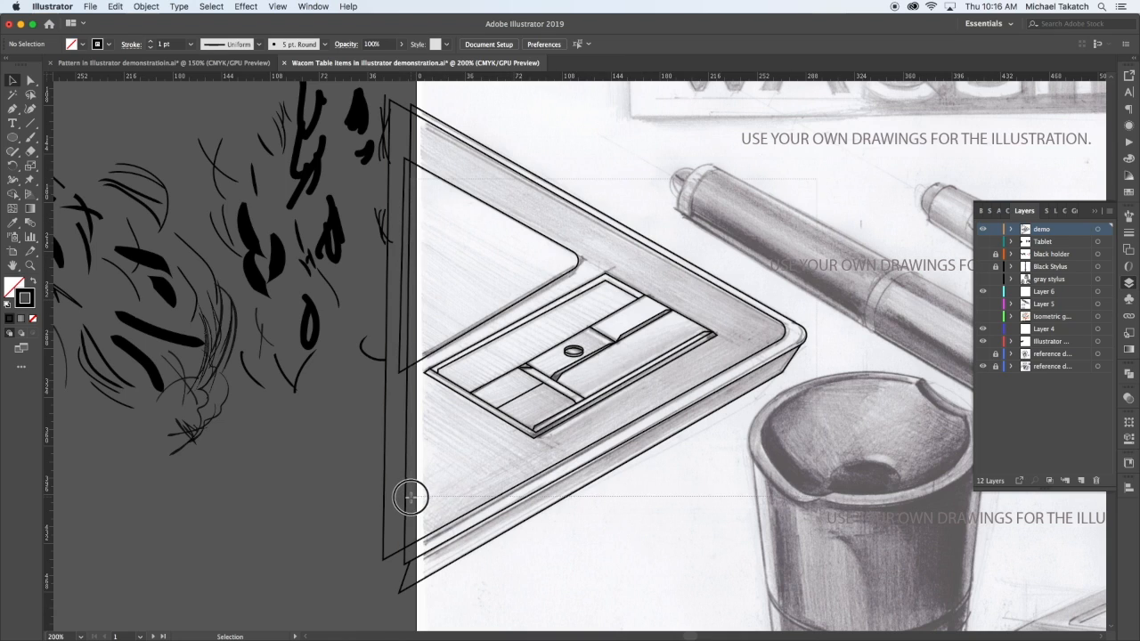
{"action": "left_click", "coordinate": [426, 575]}
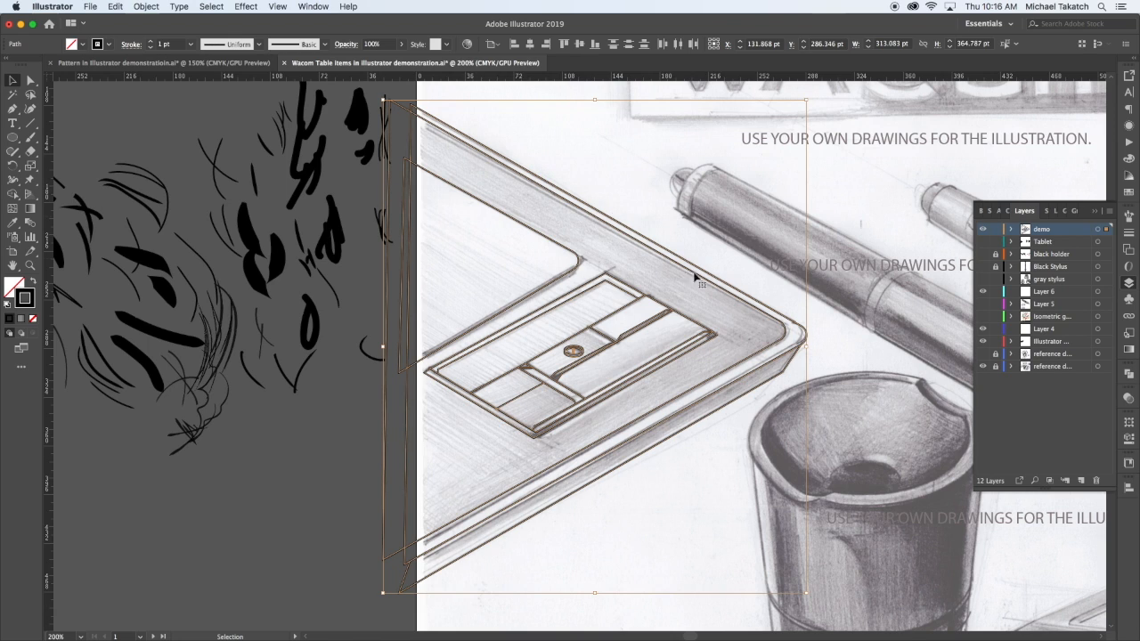
{"action": "mouse_move", "coordinate": [805, 332]}
{"action": "left_mouse_down"}
{"action": "mouse_move", "coordinate": [331, 615]}
{"action": "mouse_move", "coordinate": [392, 223]}
{"action": "mouse_move", "coordinate": [267, 504]}
{"action": "mouse_move", "coordinate": [276, 526]}
{"action": "left_mouse_up"}
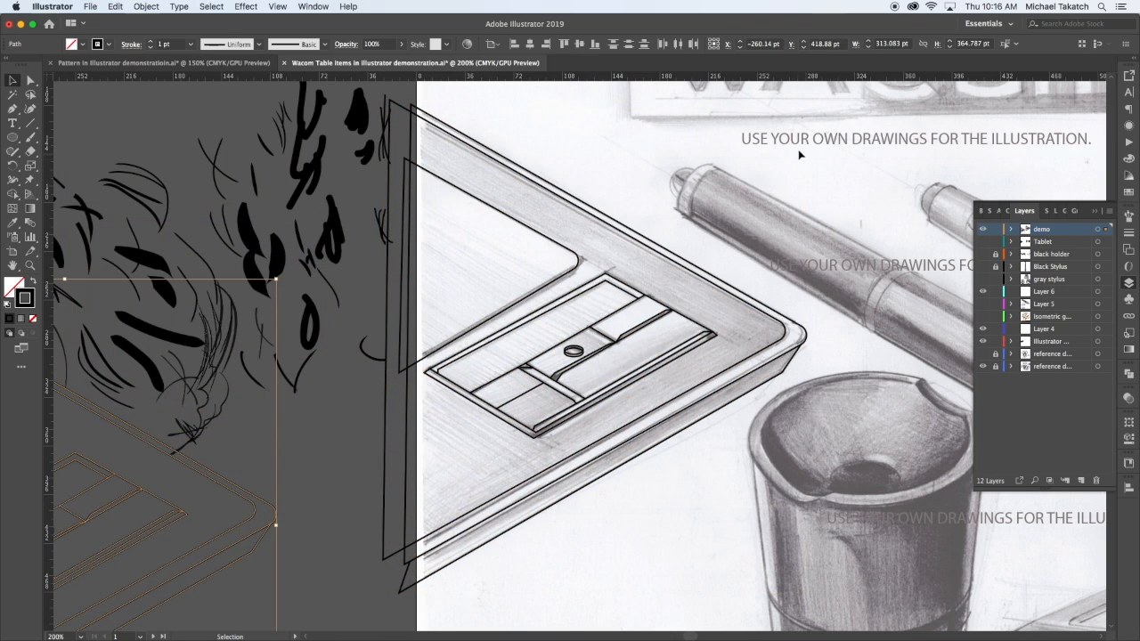
{"action": "left_click", "coordinate": [401, 545]}
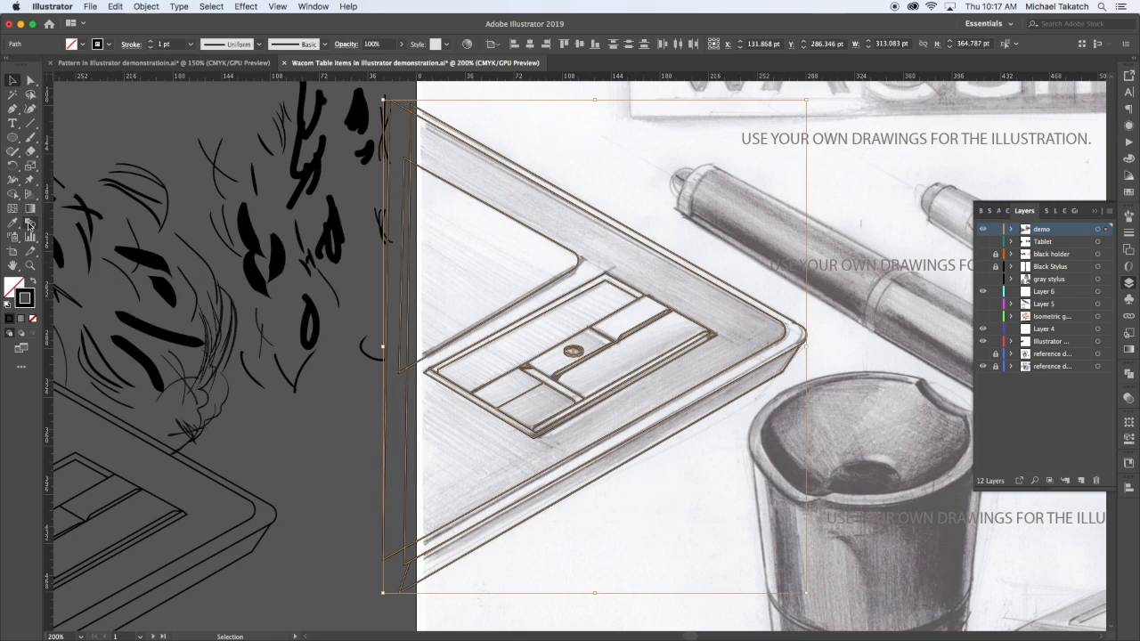
- Fill all the selected tablet paths with a light grey swatch, undoing its trial use on the stroke so the outlines stay black
{"action": "left_click", "coordinate": [1129, 192]}
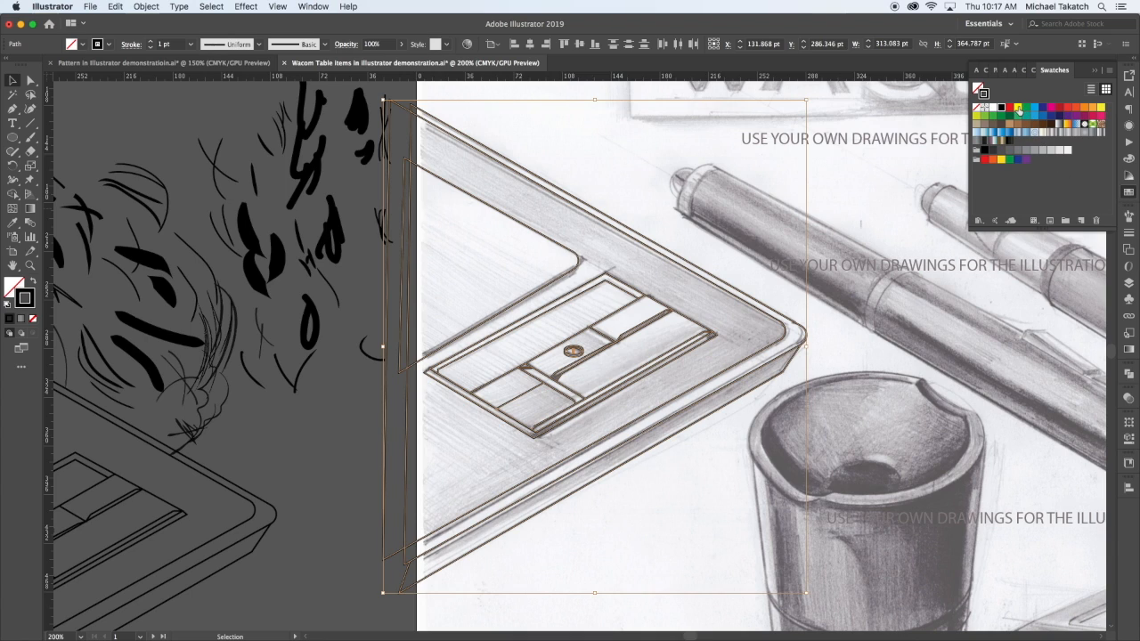
{"action": "left_click", "coordinate": [1044, 152]}
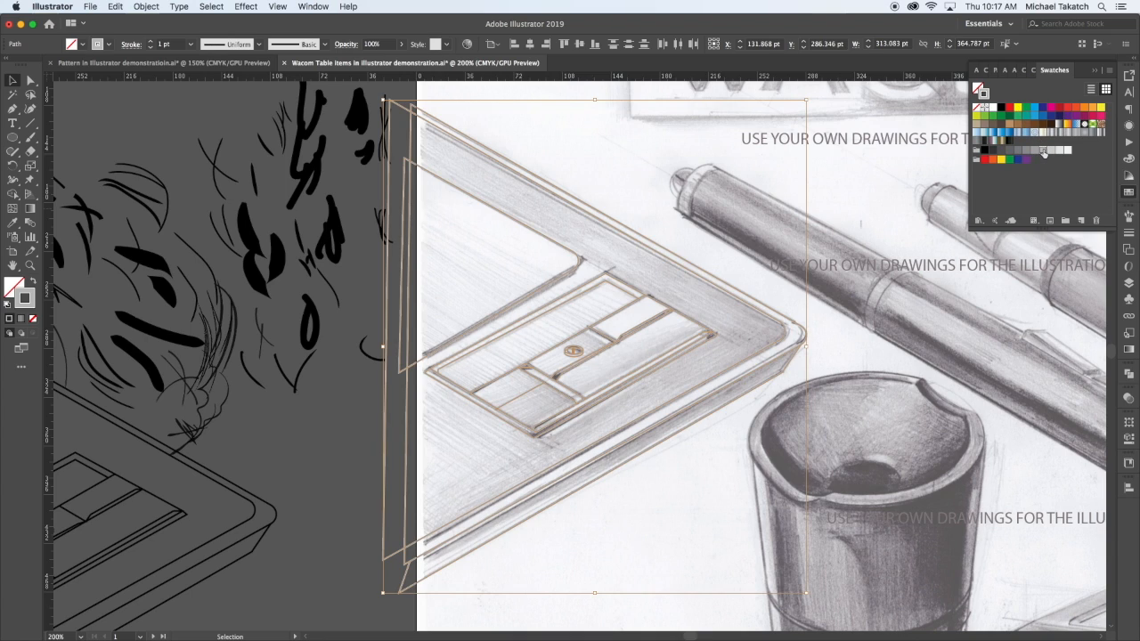
{"action": "key", "text": "super+z"}
{"action": "key", "text": "x"}
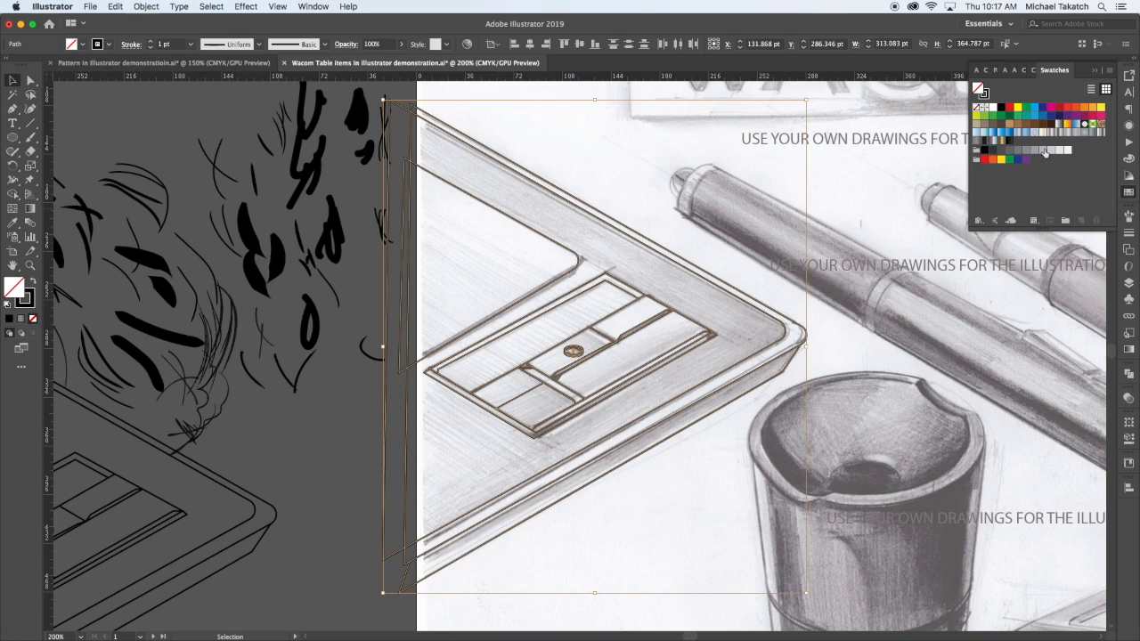
{"action": "left_click", "coordinate": [1043, 152]}
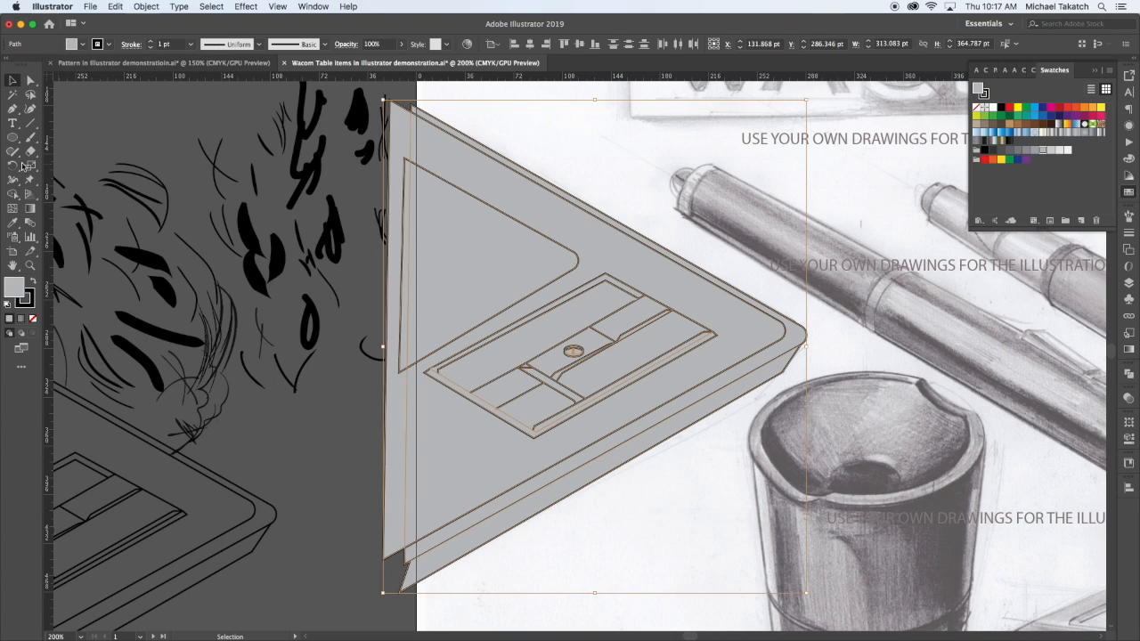
- Build the tablet's side face, rim and screen as separate light grey regions with the Shape Builder
{"action": "left_click", "coordinate": [12, 193]}
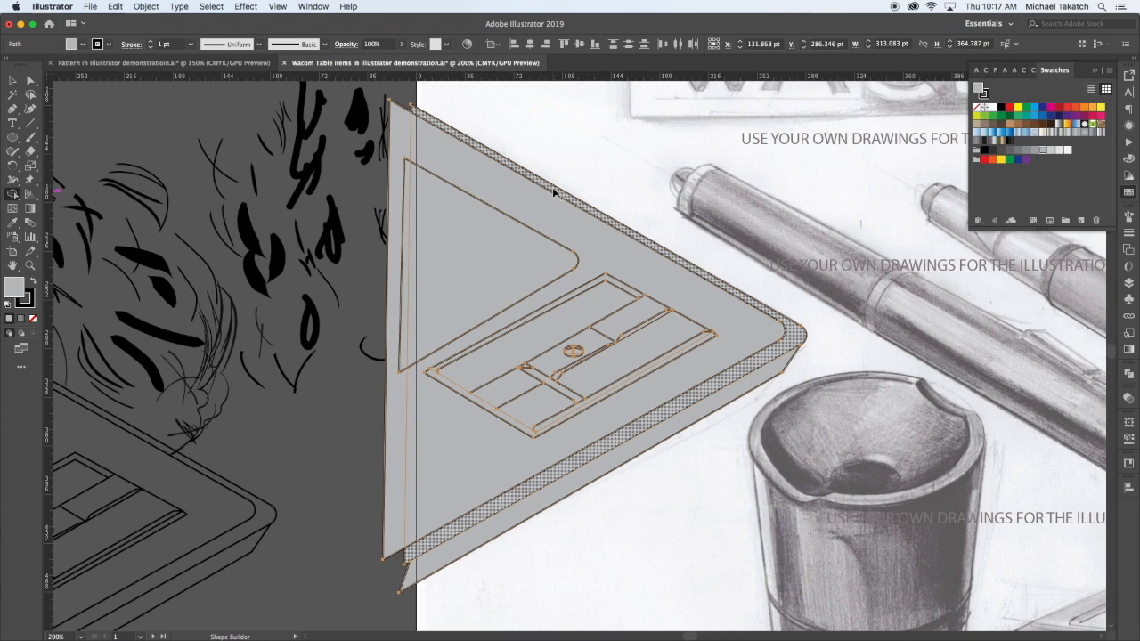
{"action": "left_click", "coordinate": [694, 406]}
{"action": "left_click", "coordinate": [674, 389]}
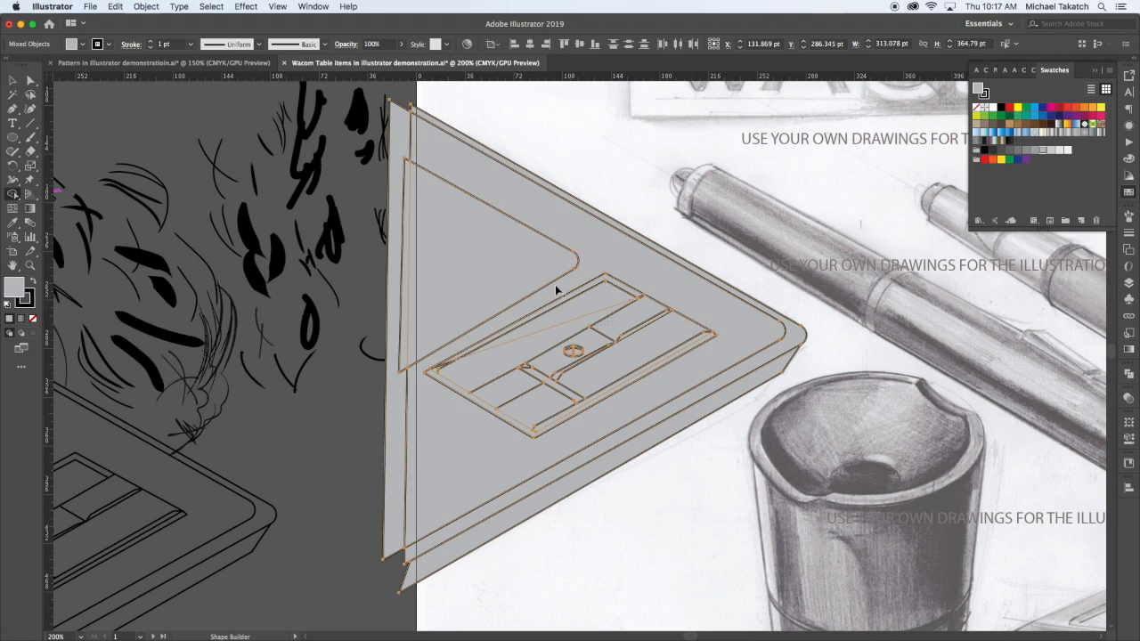
{"action": "left_click", "coordinate": [530, 271]}
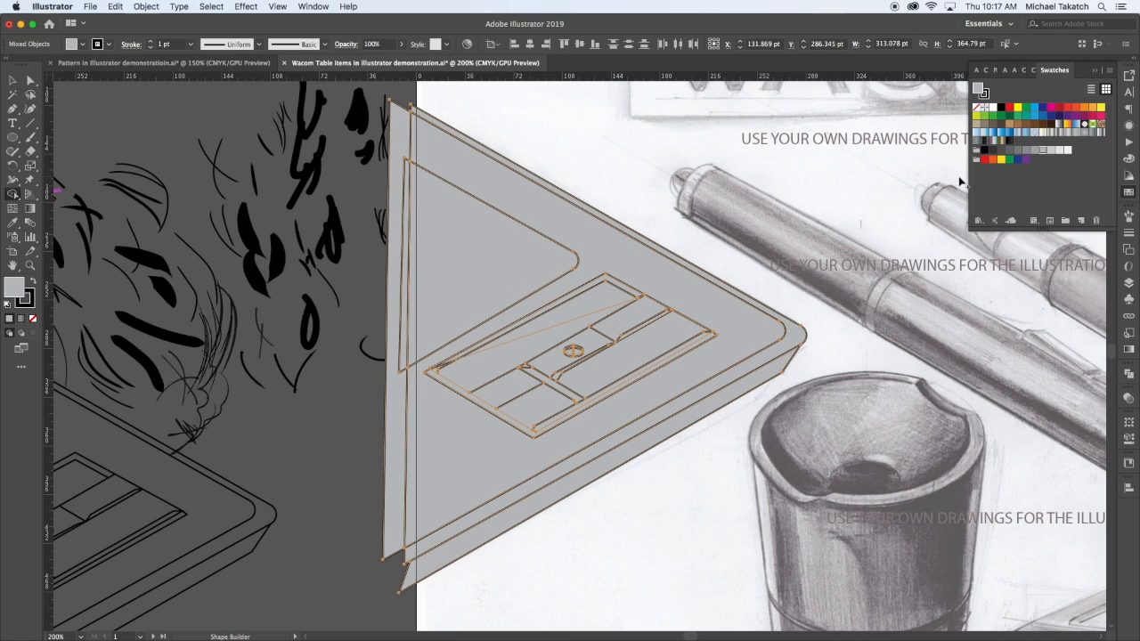
- Fill the upper long button, the button above the crosswise divider and the lower long button with the black gradient swatch using Shape Builder
{"action": "left_click", "coordinate": [1010, 141]}
{"action": "left_click", "coordinate": [578, 307]}
{"action": "mouse_move", "coordinate": [578, 307]}
{"action": "left_mouse_down"}
{"action": "mouse_move", "coordinate": [560, 331]}
{"action": "mouse_move", "coordinate": [570, 337]}
{"action": "left_mouse_up"}
{"action": "left_click", "coordinate": [641, 312]}
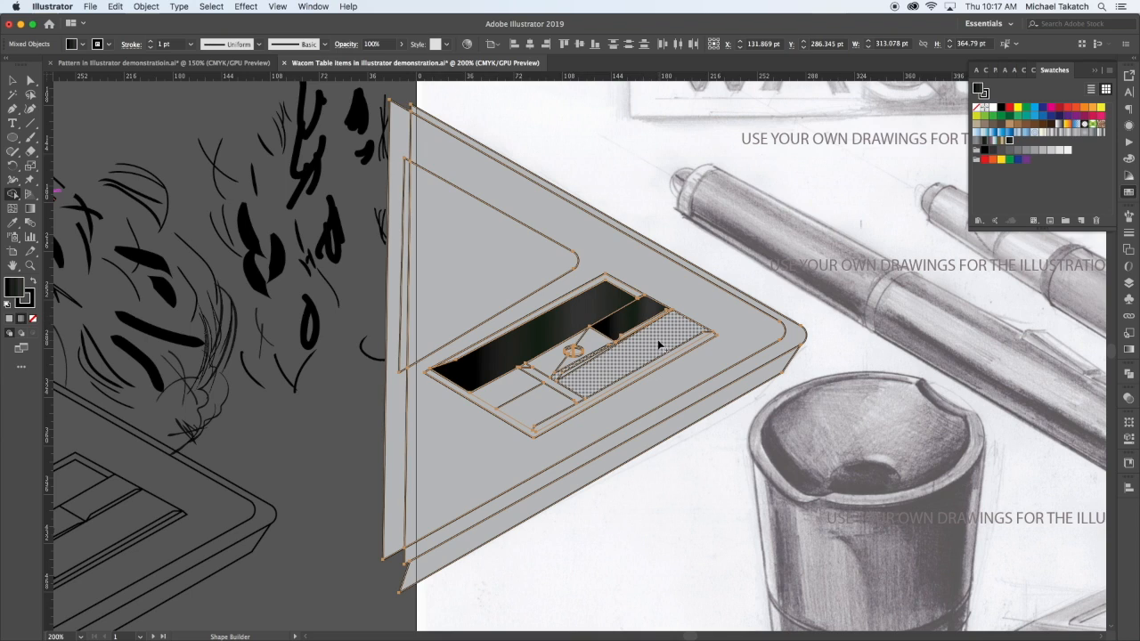
{"action": "left_click", "coordinate": [658, 342]}
{"action": "left_click_drag", "start_coordinate": [590, 374], "coordinate": [579, 365]}
- Fill the two lower buttons, the panel's border, the centre section and the dividing strip with the same black gradient using Shape Builder
{"action": "left_click", "coordinate": [541, 411]}
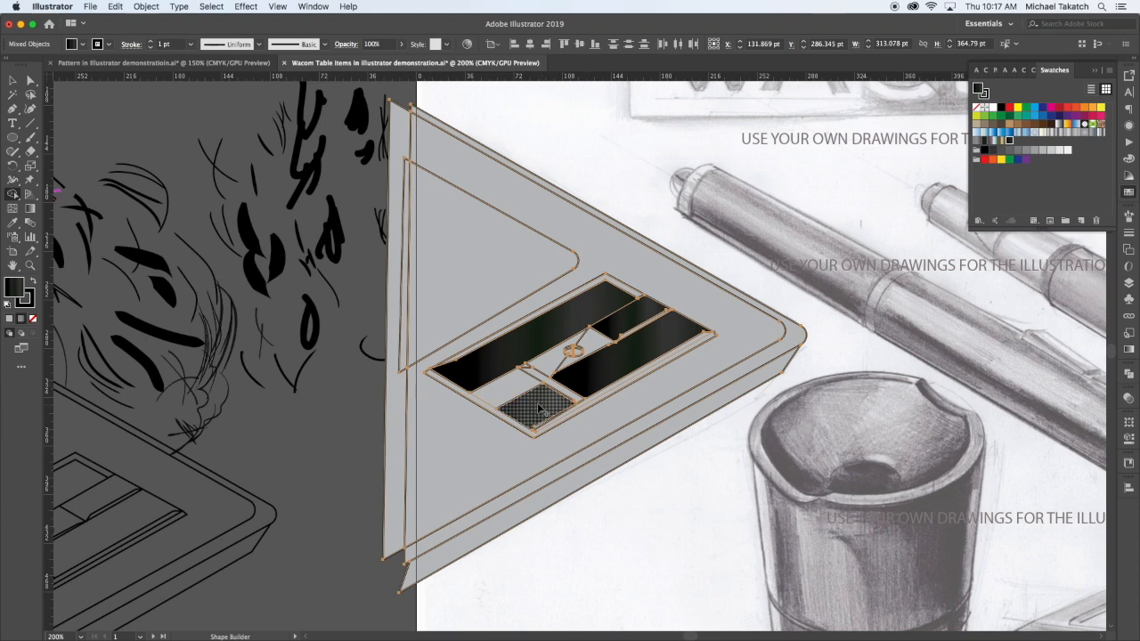
{"action": "left_click", "coordinate": [501, 391]}
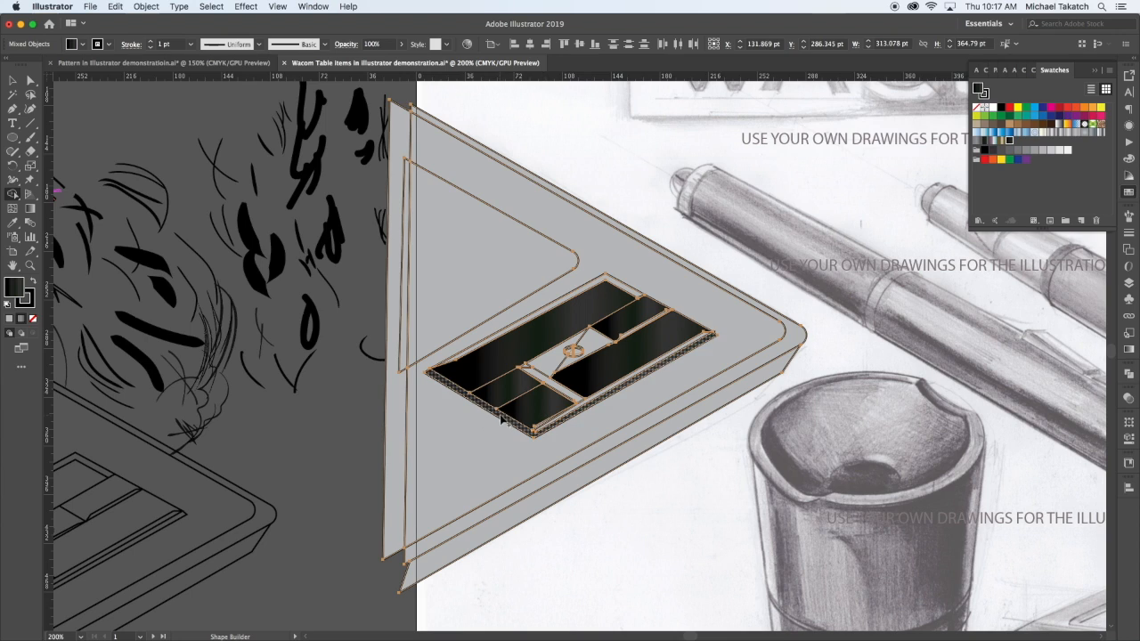
{"action": "left_click", "coordinate": [609, 363]}
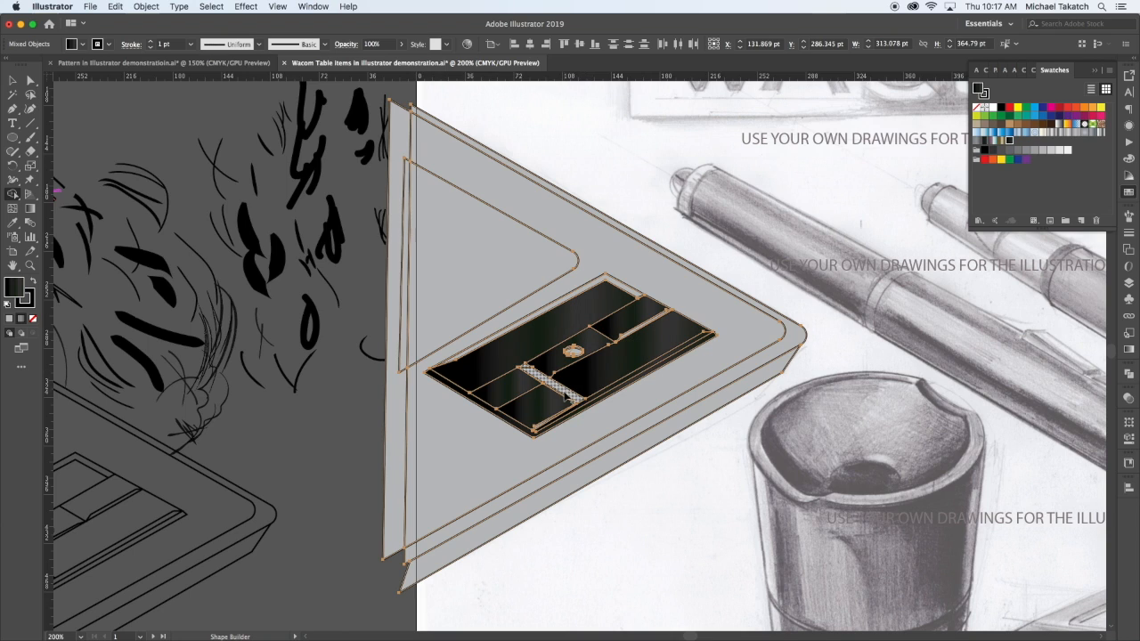
{"action": "left_click", "coordinate": [552, 387]}
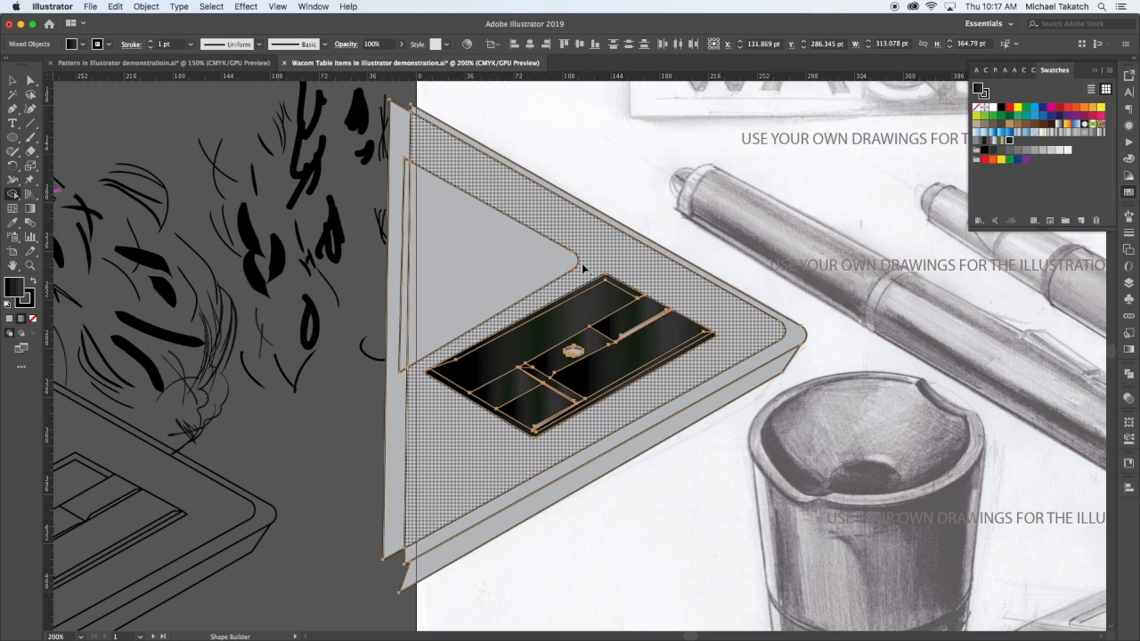
- Fill the tablet's top surface with a medium grey and its screen with a darker grey using Shape Builder
{"action": "left_click", "coordinate": [1027, 150]}
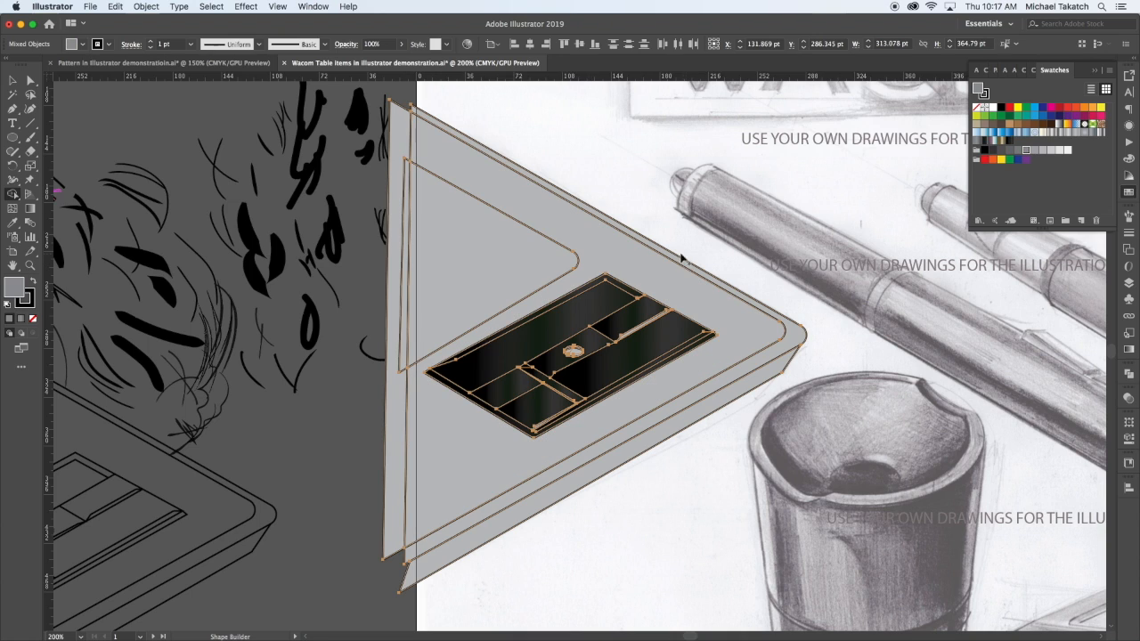
{"action": "left_click", "coordinate": [643, 265]}
{"action": "left_click", "coordinate": [1013, 151]}
{"action": "left_click", "coordinate": [512, 259]}
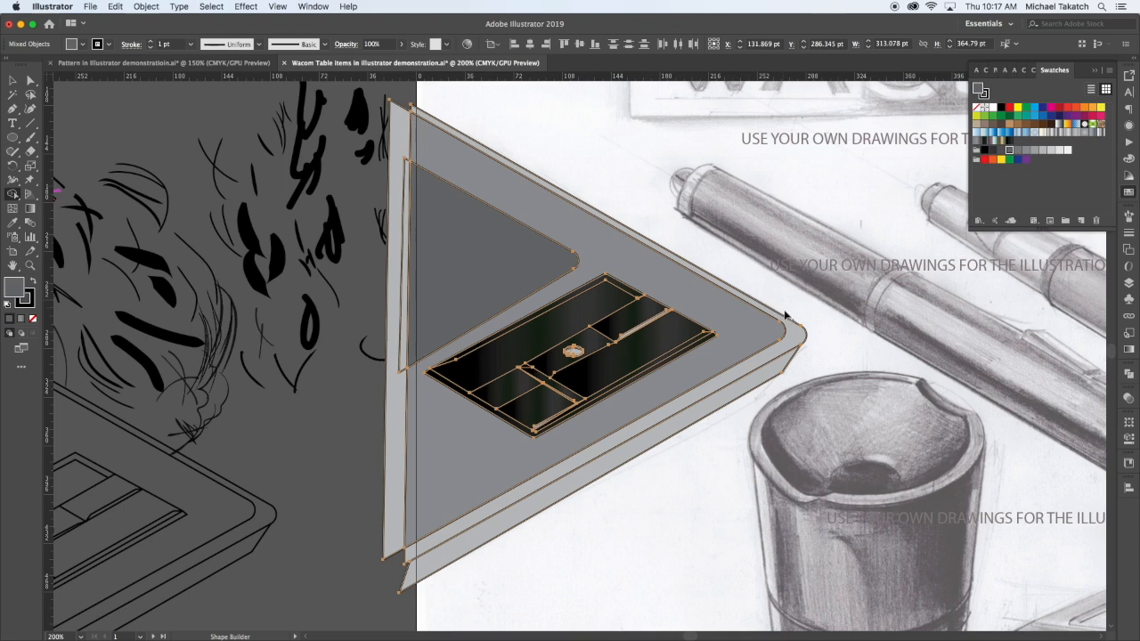
- Try the darker grey on the tablet's rim, fill the rim and side face with the dark highlighted gradient instead, and deselect the artwork
{"action": "left_click", "coordinate": [797, 336]}
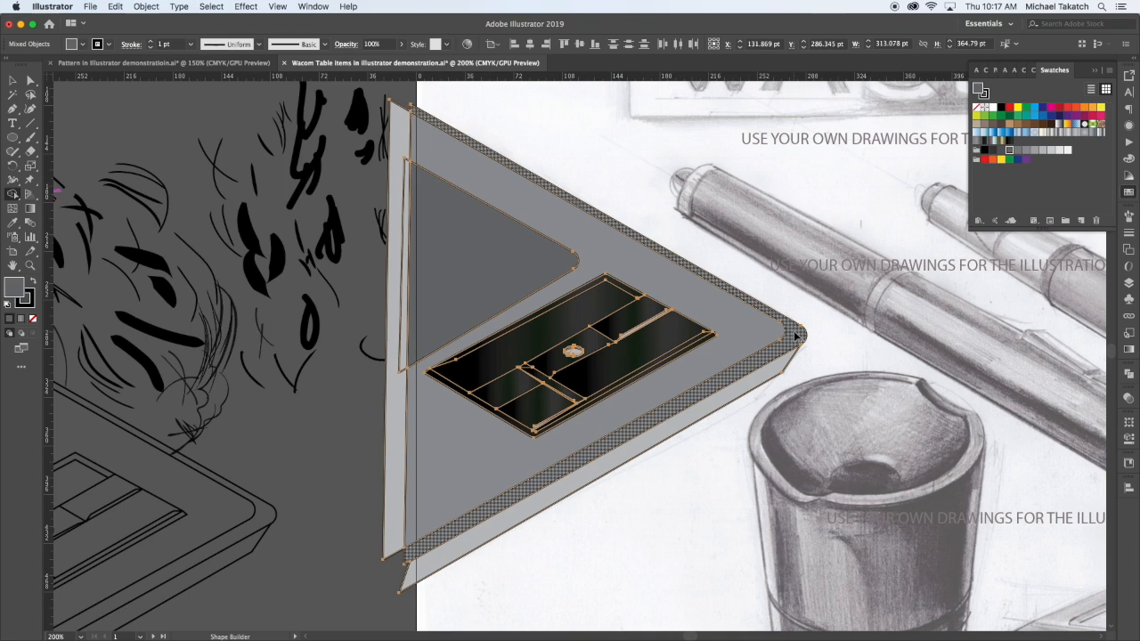
{"action": "left_click", "coordinate": [985, 145]}
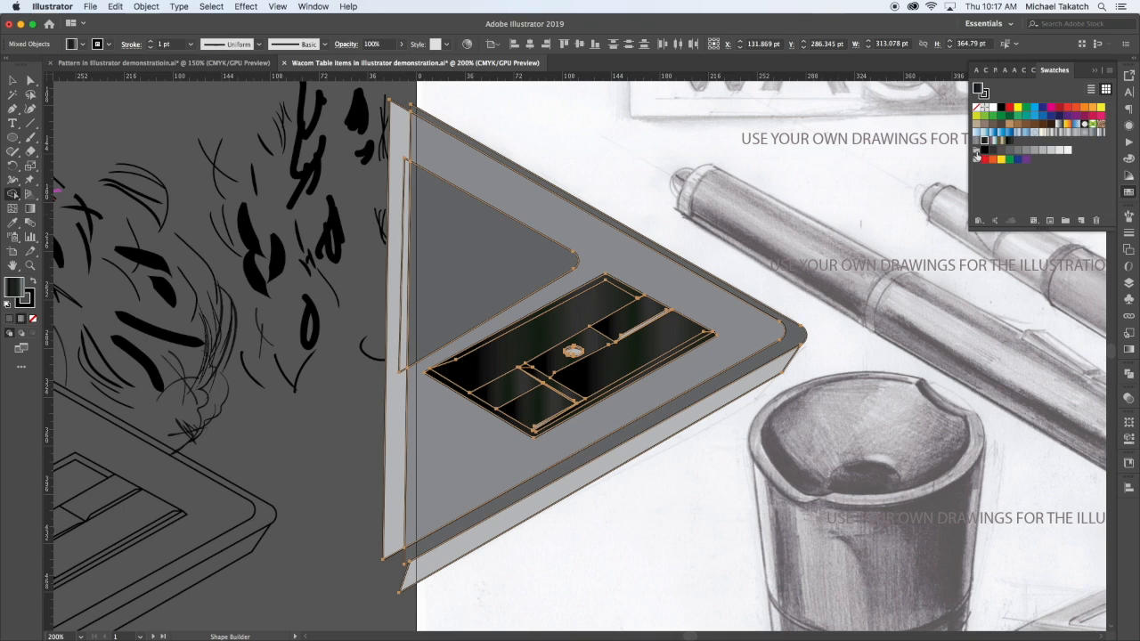
{"action": "left_click", "coordinate": [796, 333]}
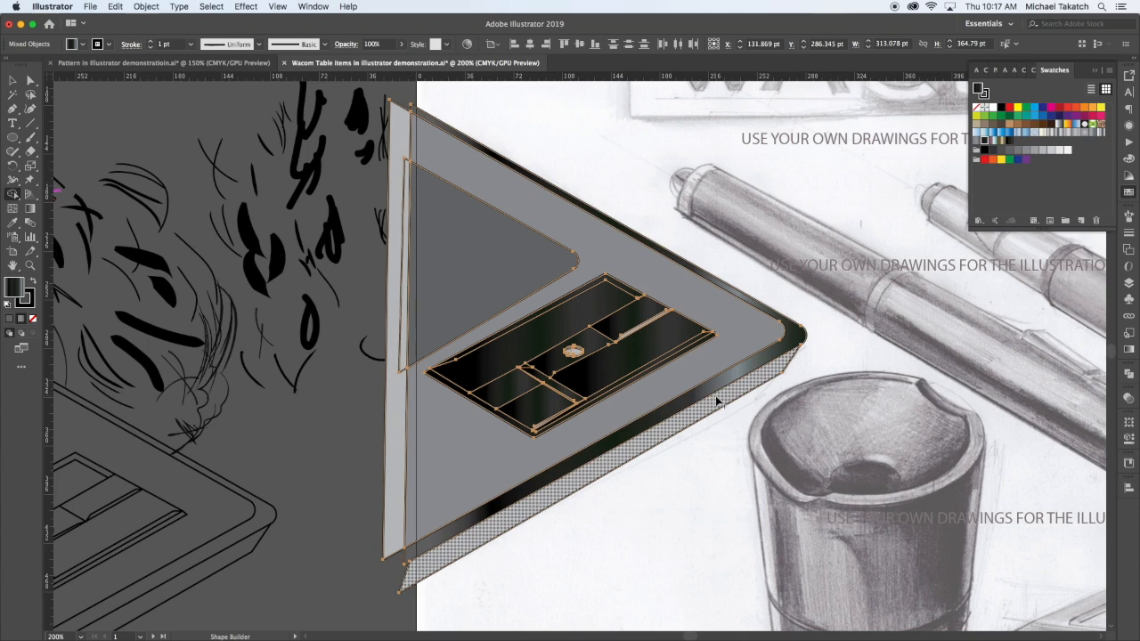
{"action": "left_click", "coordinate": [717, 398]}
{"action": "left_click", "coordinate": [438, 236]}
{"action": "left_click", "coordinate": [12, 81]}
{"action": "left_click", "coordinate": [487, 123]}
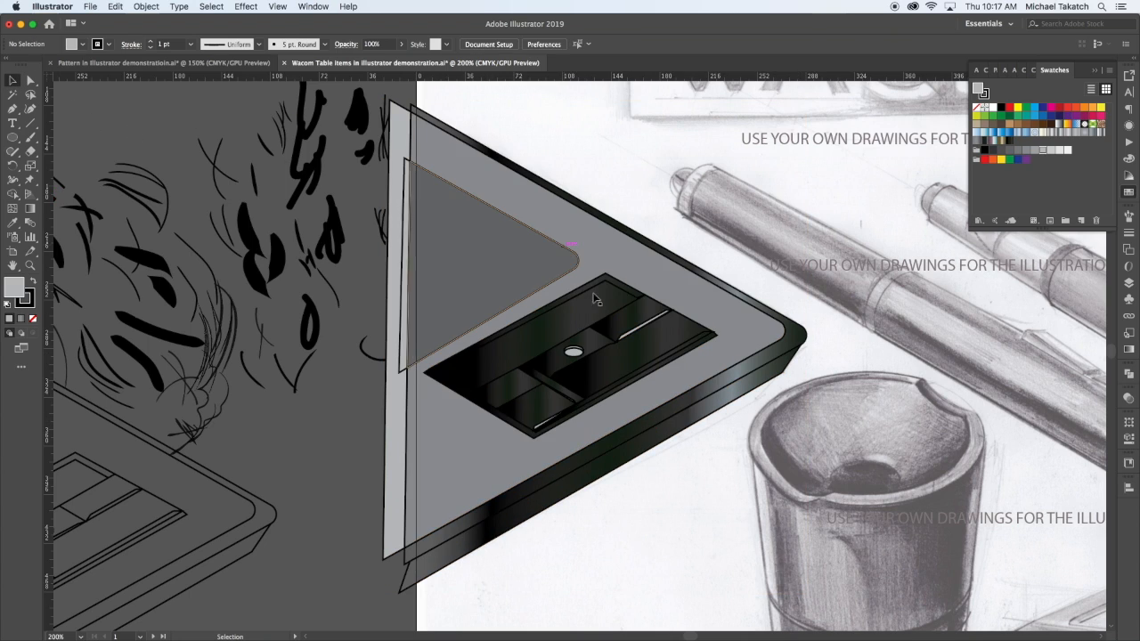
- Select the long button below the round button and redraw its dark gradient's span horizontally across the shape
{"action": "key", "text": "super+equal"}
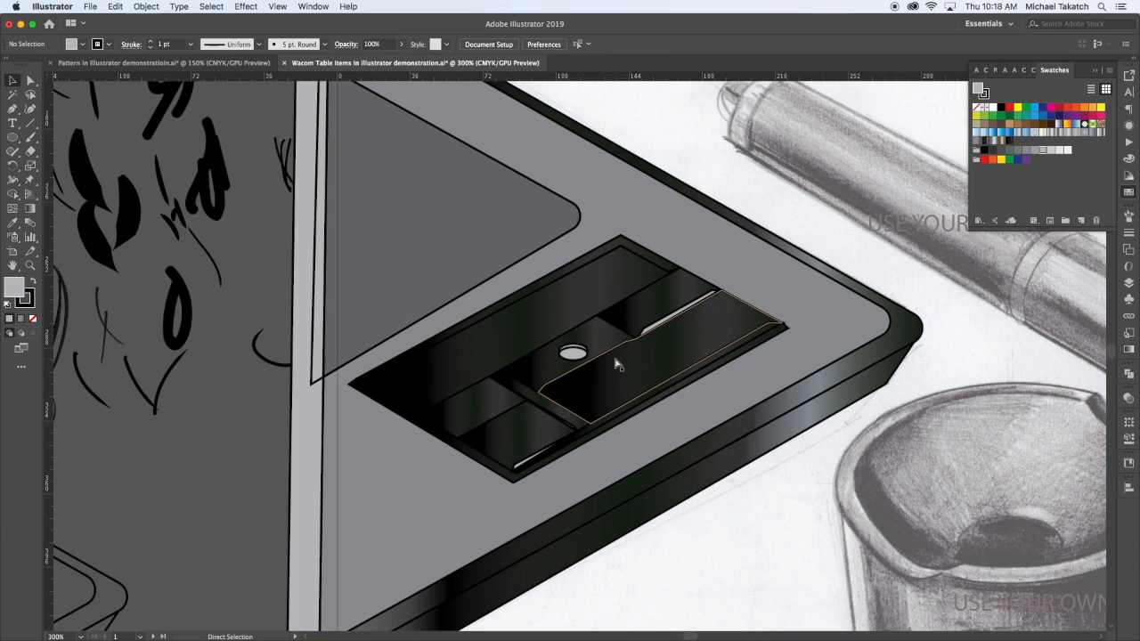
{"action": "key", "text": "super+equal"}
{"action": "left_click", "coordinate": [650, 366]}
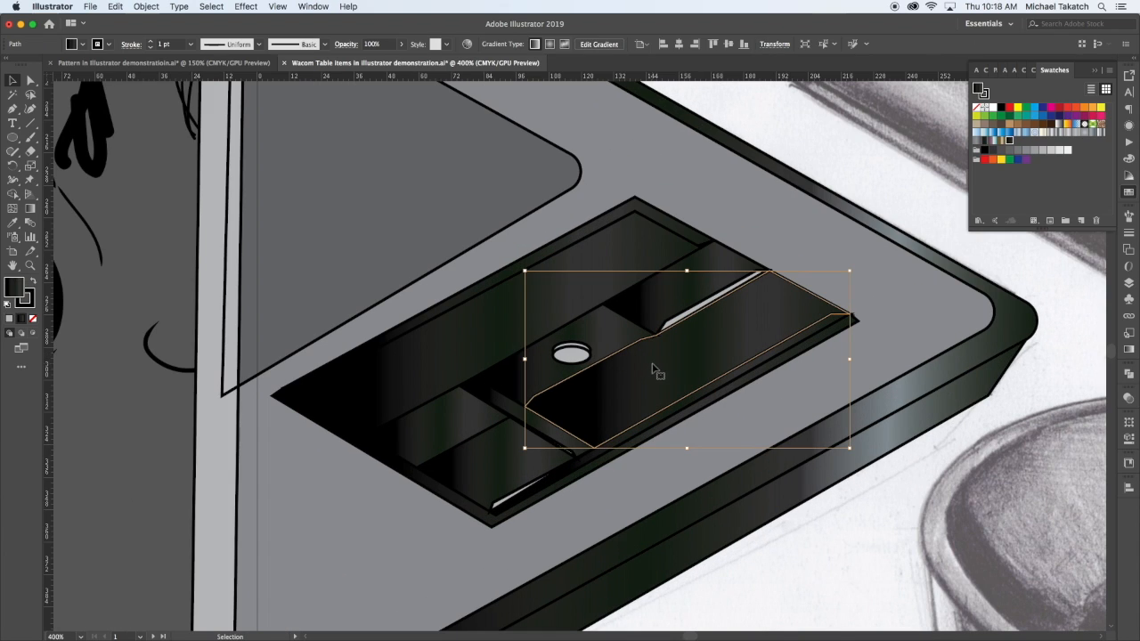
{"action": "key", "text": "g"}
{"action": "left_click_drag", "start_coordinate": [629, 378], "coordinate": [756, 377]}
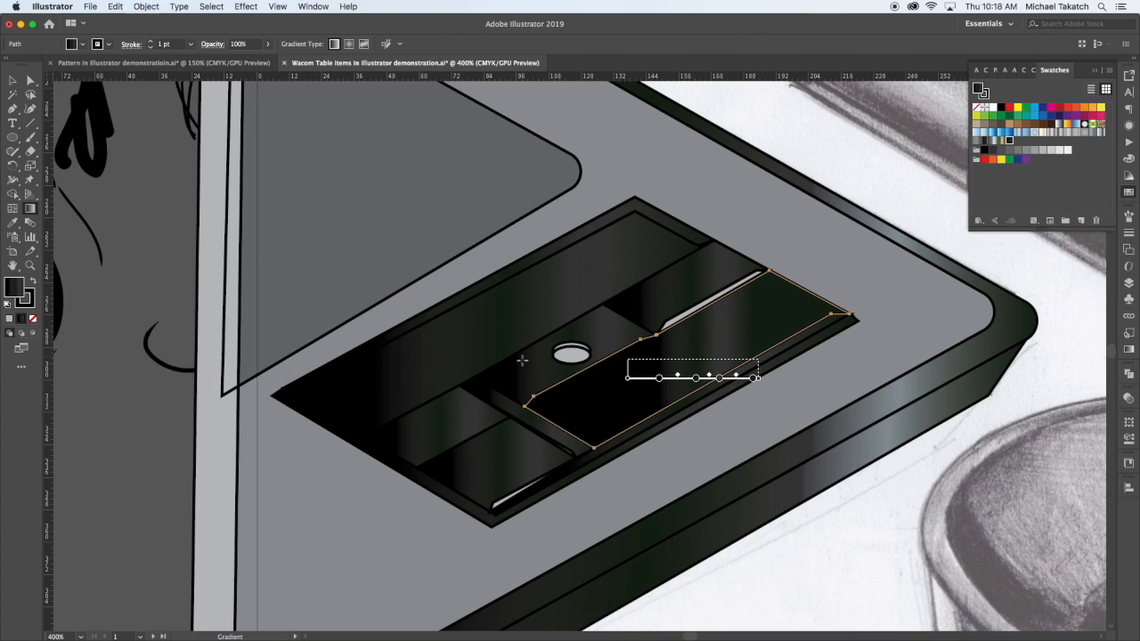
{"action": "left_click_drag", "start_coordinate": [504, 383], "coordinate": [709, 383]}
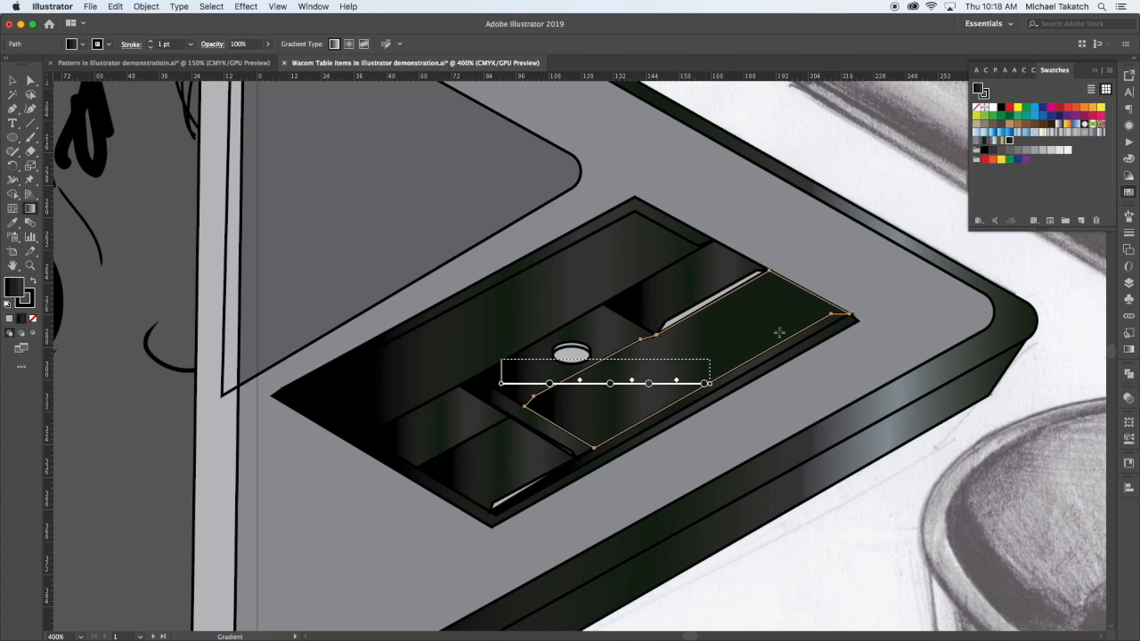
- Try the grey gradient swatch on the long button, restore the black gradient, and redraw its span horizontally from the round button towards the panel's far corner
{"action": "left_click", "coordinate": [986, 141]}
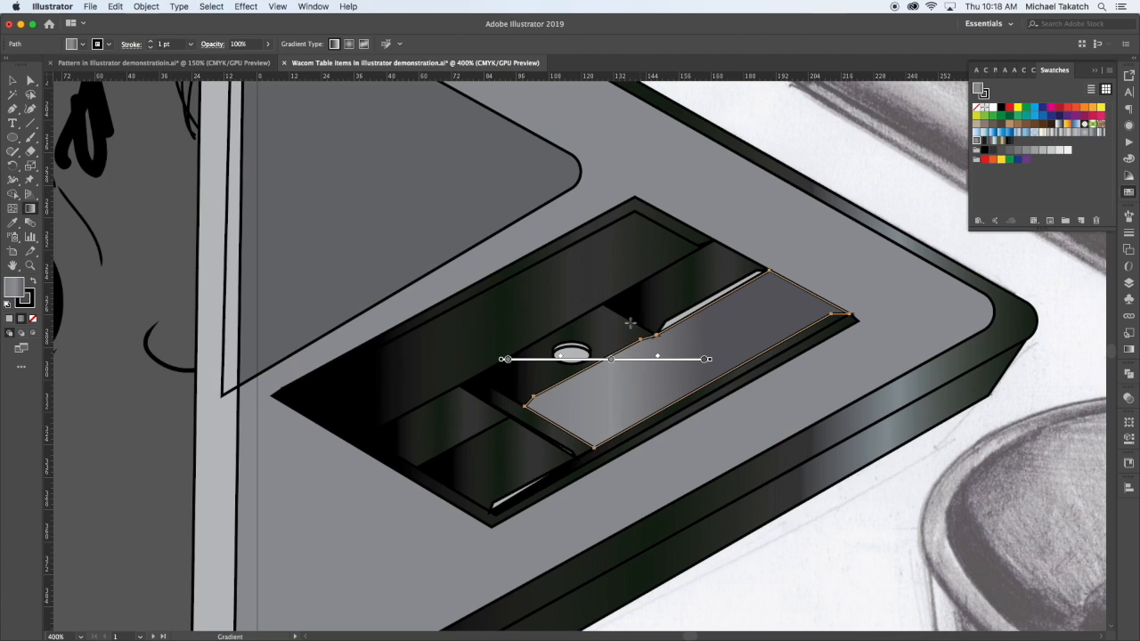
{"action": "left_click", "coordinate": [1009, 140]}
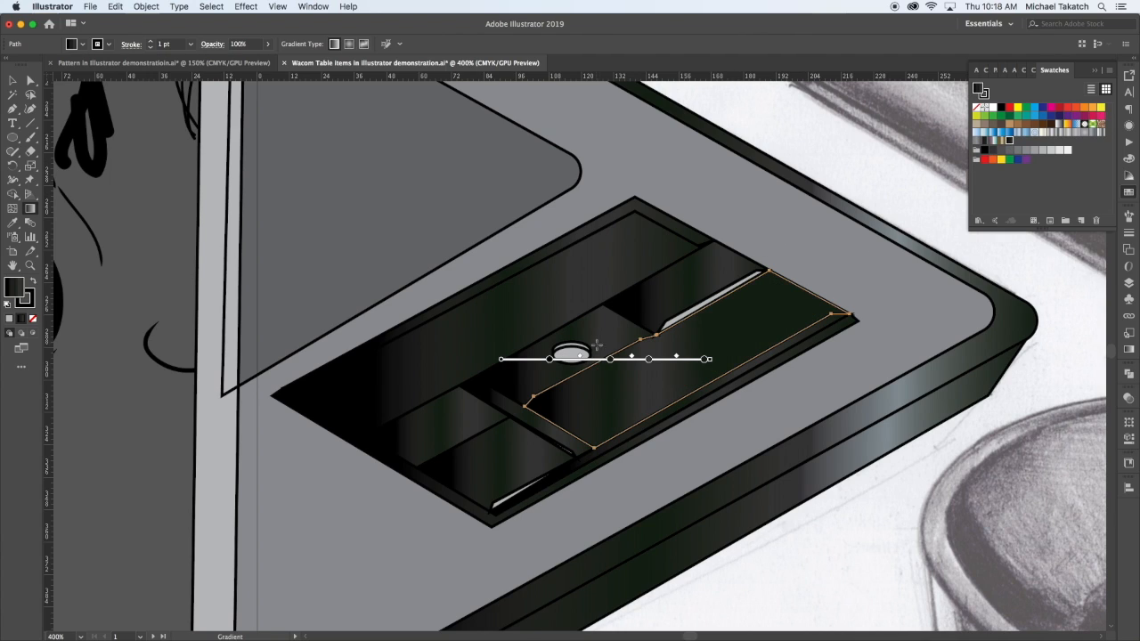
{"action": "left_click_drag", "start_coordinate": [639, 366], "coordinate": [639, 428]}
{"action": "left_click_drag", "start_coordinate": [594, 341], "coordinate": [825, 341]}
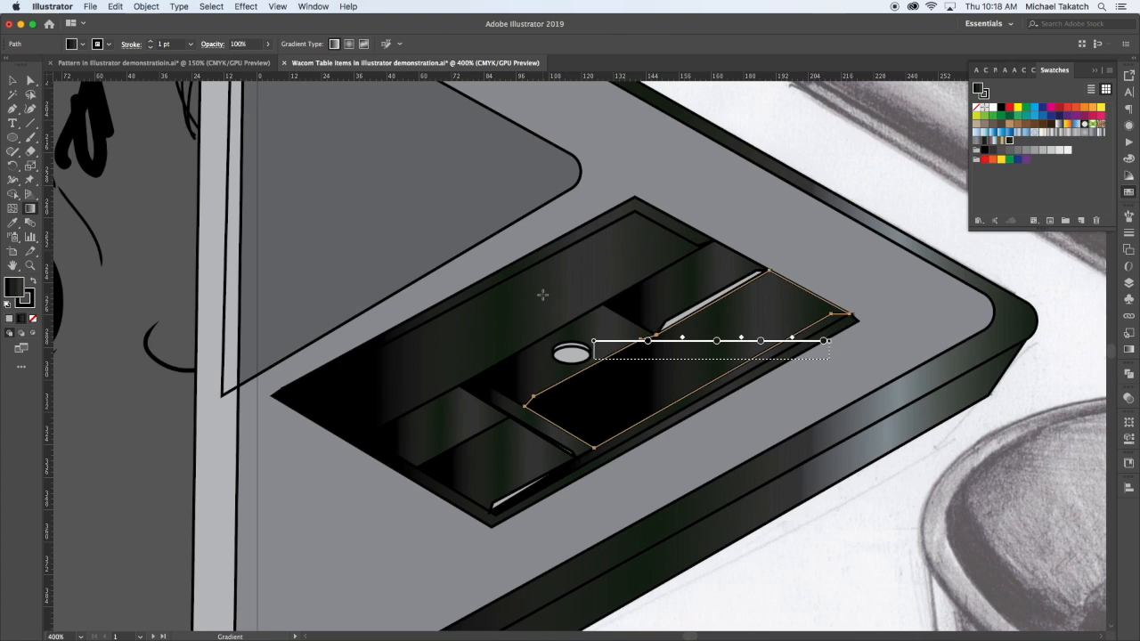
- Copy the long lower button's adjusted gradient onto the long upper button of the panel with the Eyedropper
{"action": "key", "text": "v"}
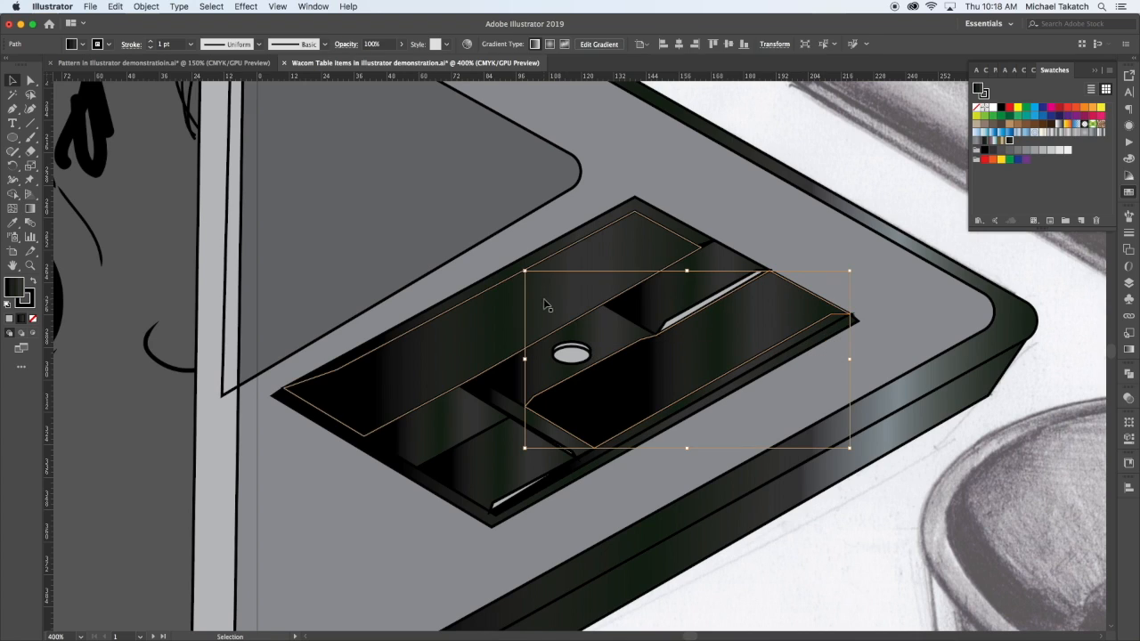
{"action": "left_click", "coordinate": [494, 330]}
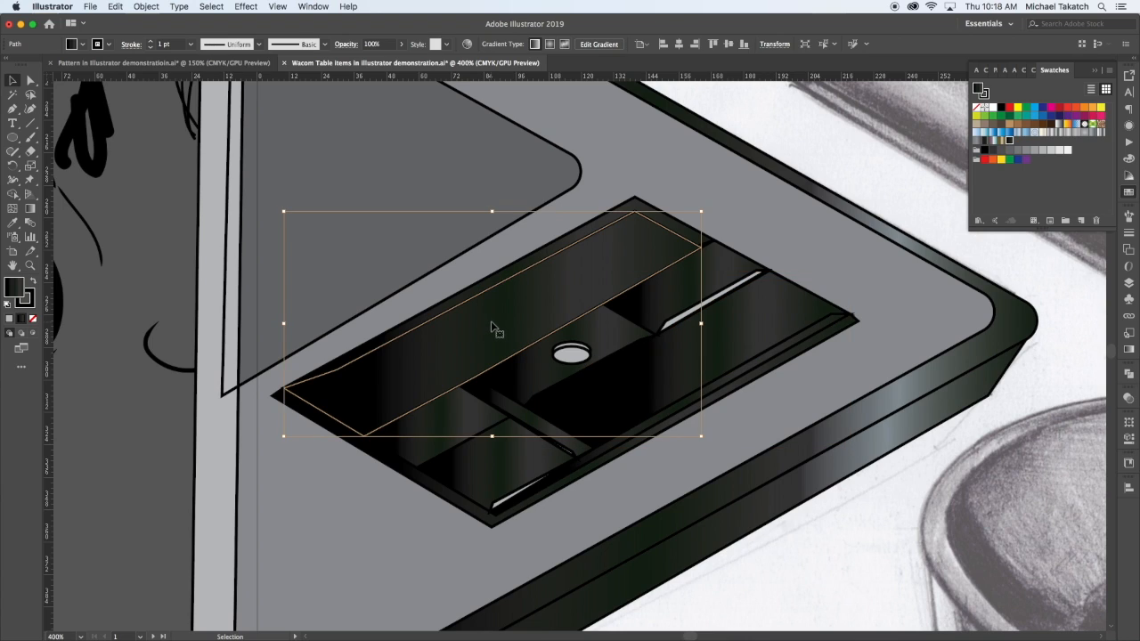
{"action": "key", "text": "i"}
{"action": "left_click", "coordinate": [631, 367]}
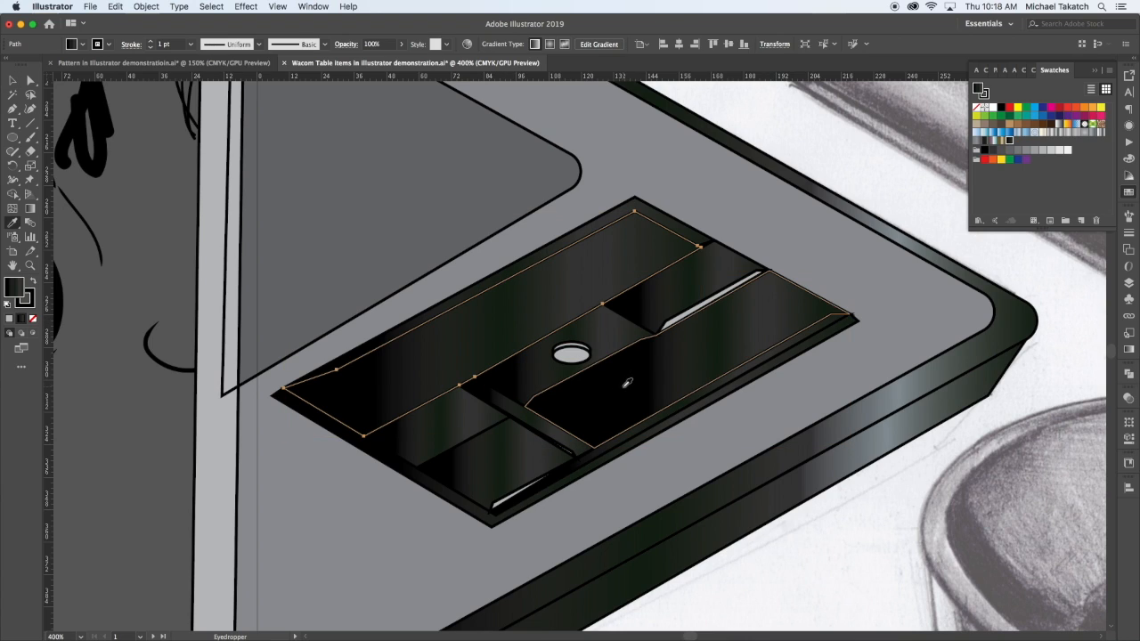
- Select the lowest small button of the panel and give it the gradient of the small button above it with the Eyedropper
{"action": "left_click", "coordinate": [513, 416]}
{"action": "key", "text": "a"}
{"action": "left_click", "coordinate": [489, 455]}
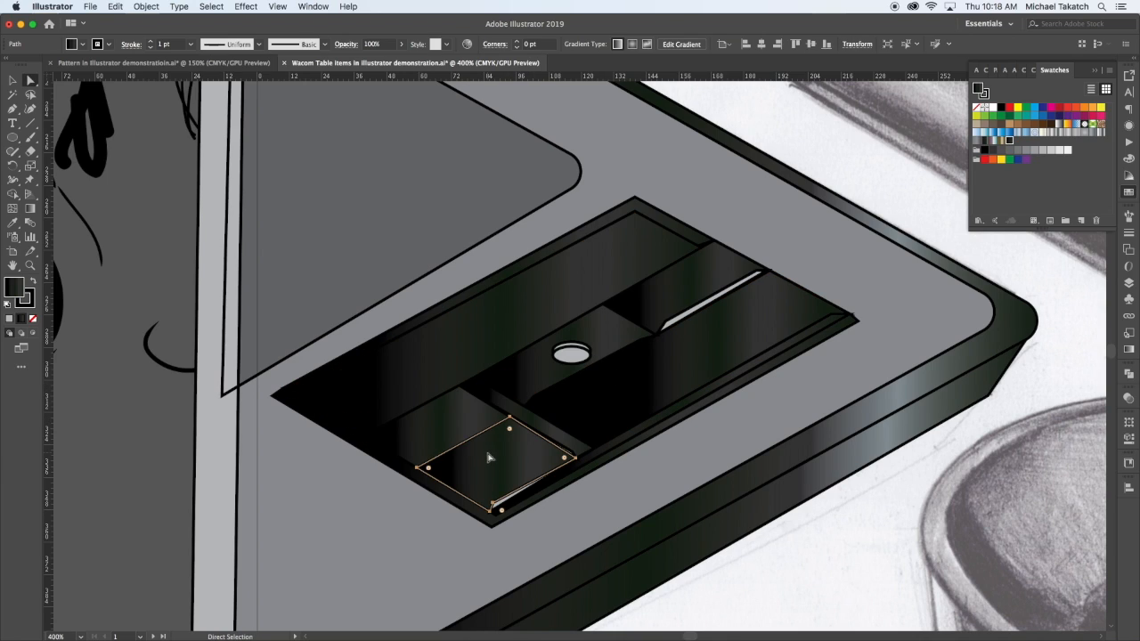
{"action": "key", "text": "i"}
{"action": "left_click", "coordinate": [443, 410]}
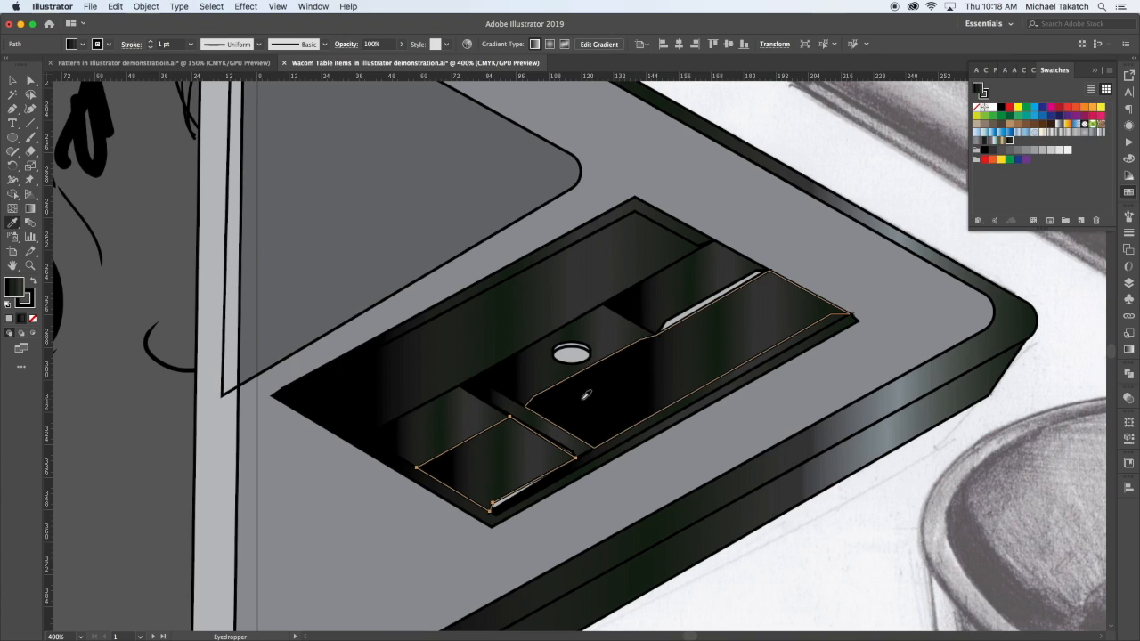
- Copy the long lower button's gradient onto the section around the round button and the section beyond it with the Eyedropper
{"action": "key", "text": "a"}
{"action": "left_click", "coordinate": [451, 440]}
{"action": "key", "text": "i"}
{"action": "left_click", "coordinate": [611, 338], "text": "super"}
{"action": "left_click", "coordinate": [638, 376]}
{"action": "left_click", "coordinate": [661, 308], "text": "super"}
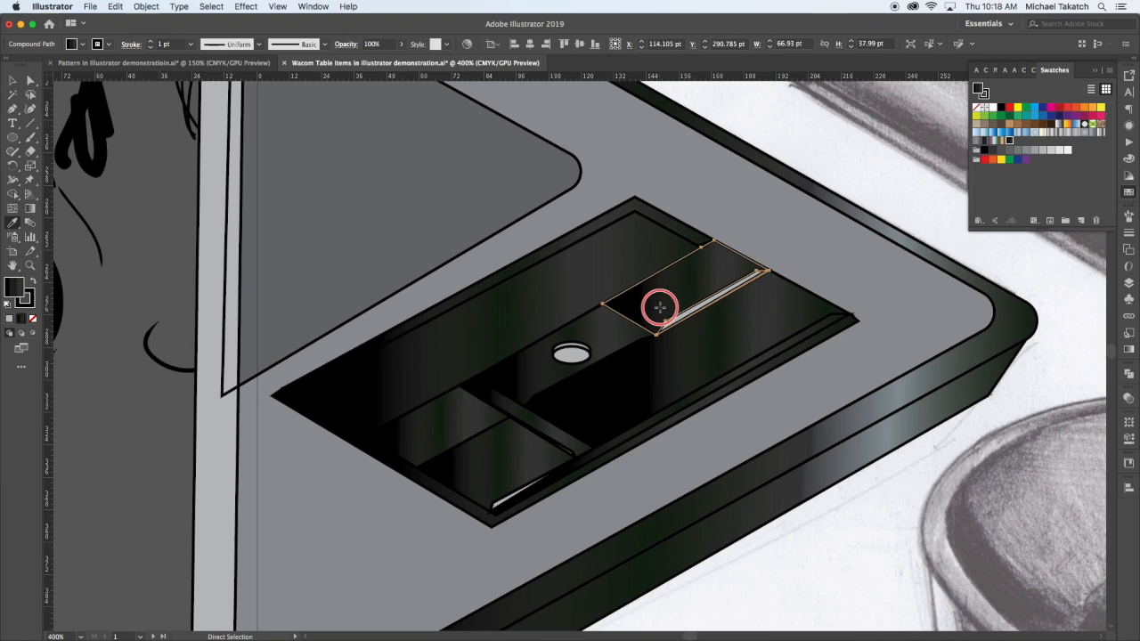
{"action": "left_click", "coordinate": [685, 348]}
- Fill the tablet's rim with the dark highlighted gradient, redraw its span almost horizontally towards the rounded corner, and deselect the artwork
{"action": "left_click", "coordinate": [735, 482], "text": "super"}
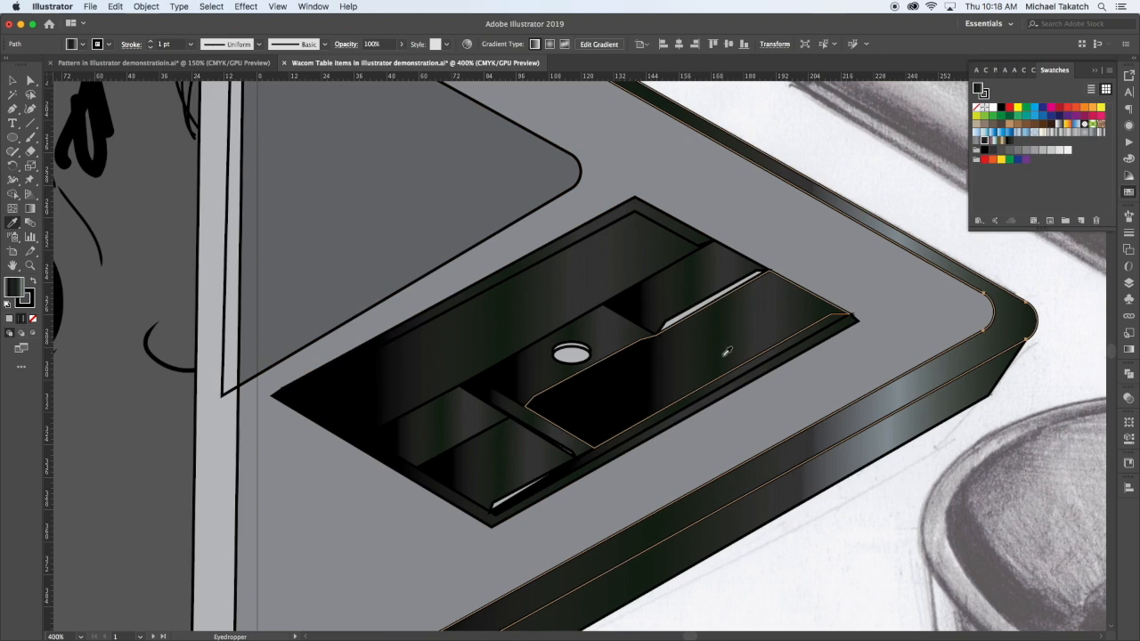
{"action": "left_click", "coordinate": [731, 344]}
{"action": "left_click", "coordinate": [985, 141]}
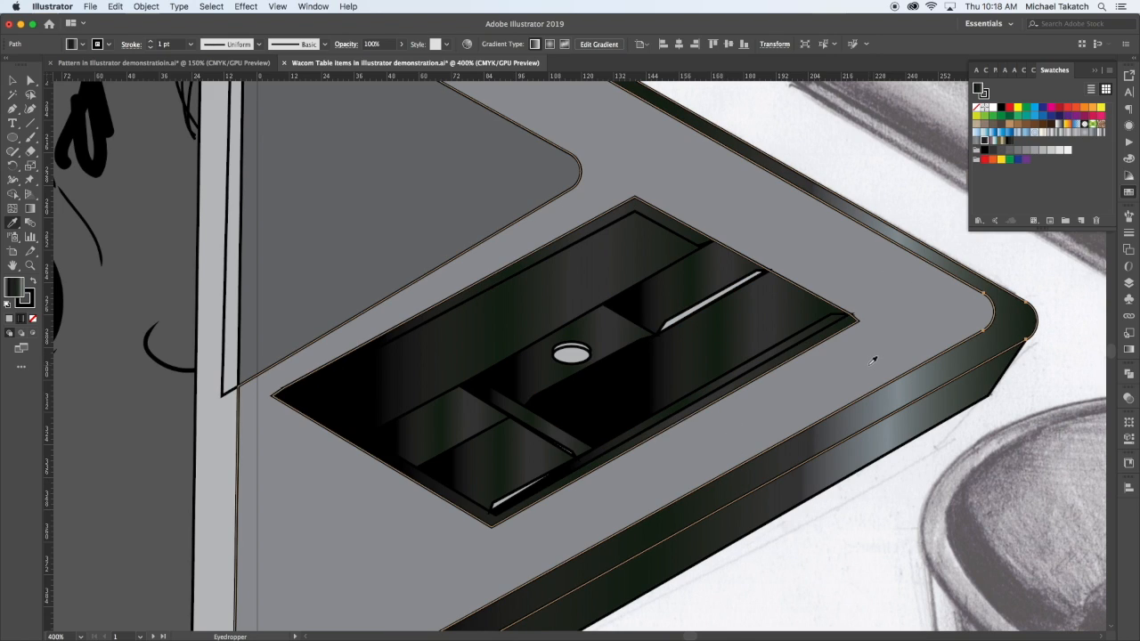
{"action": "key", "text": "g"}
{"action": "mouse_move", "coordinate": [782, 395]}
{"action": "left_mouse_down"}
{"action": "mouse_move", "coordinate": [835, 458]}
{"action": "mouse_move", "coordinate": [921, 445]}
{"action": "mouse_move", "coordinate": [978, 412]}
{"action": "left_mouse_up"}
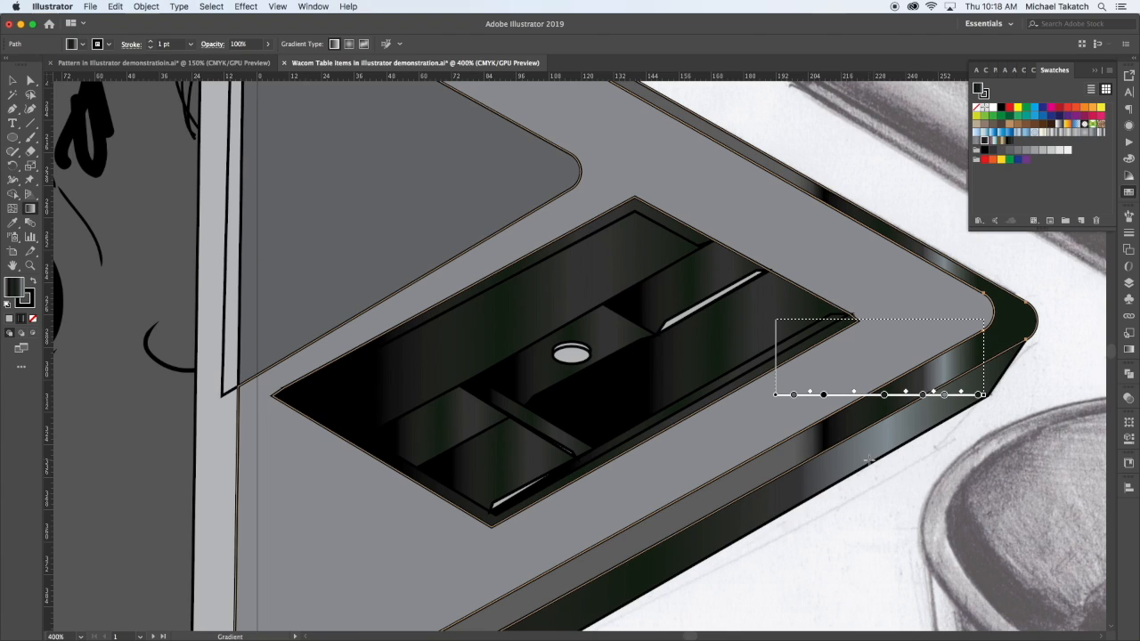
{"action": "key", "text": "super+shift+a"}
- Fill the side face beneath the tablet's rim with the black gradient swatch
{"action": "left_click", "coordinate": [835, 473]}
{"action": "key", "text": "g"}
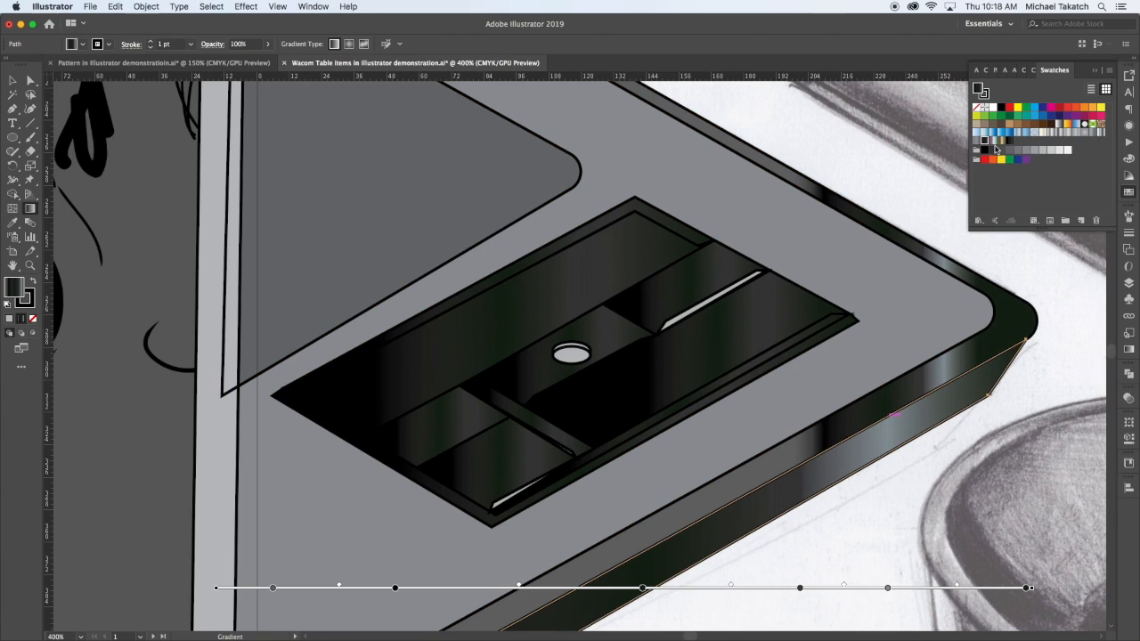
{"action": "left_click", "coordinate": [1008, 141]}
- Try the grey gradient on the tablet's screen area and fill it with the dark highlighted gradient instead
{"action": "left_click", "coordinate": [412, 210]}
{"action": "left_click", "coordinate": [980, 141]}
{"action": "key", "text": "super+minus"}
{"action": "key", "text": "super+minus"}
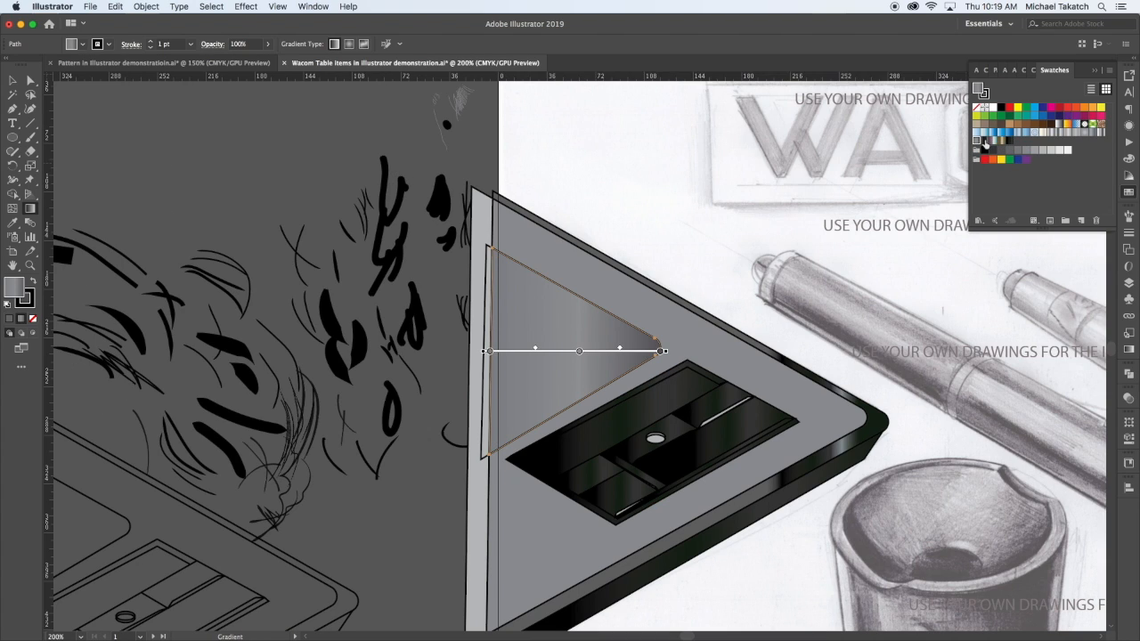
{"action": "left_click", "coordinate": [984, 140]}
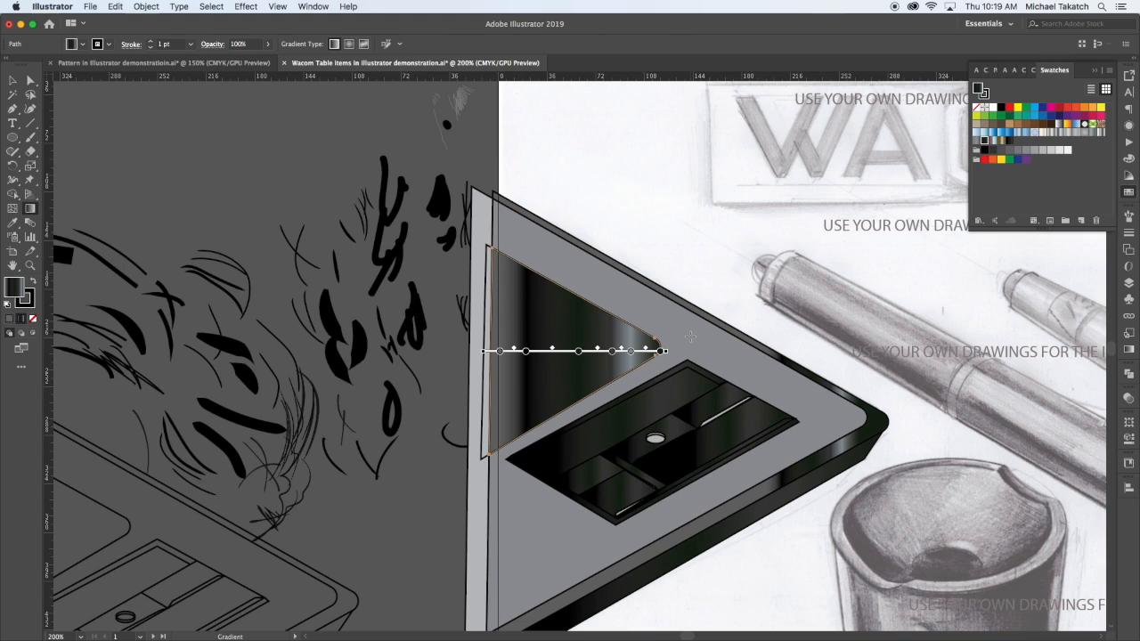
- Fill the frame surface around the screen and button panel with the grey gradient and redraw its span diagonally across the frame
{"action": "left_click", "coordinate": [691, 337]}
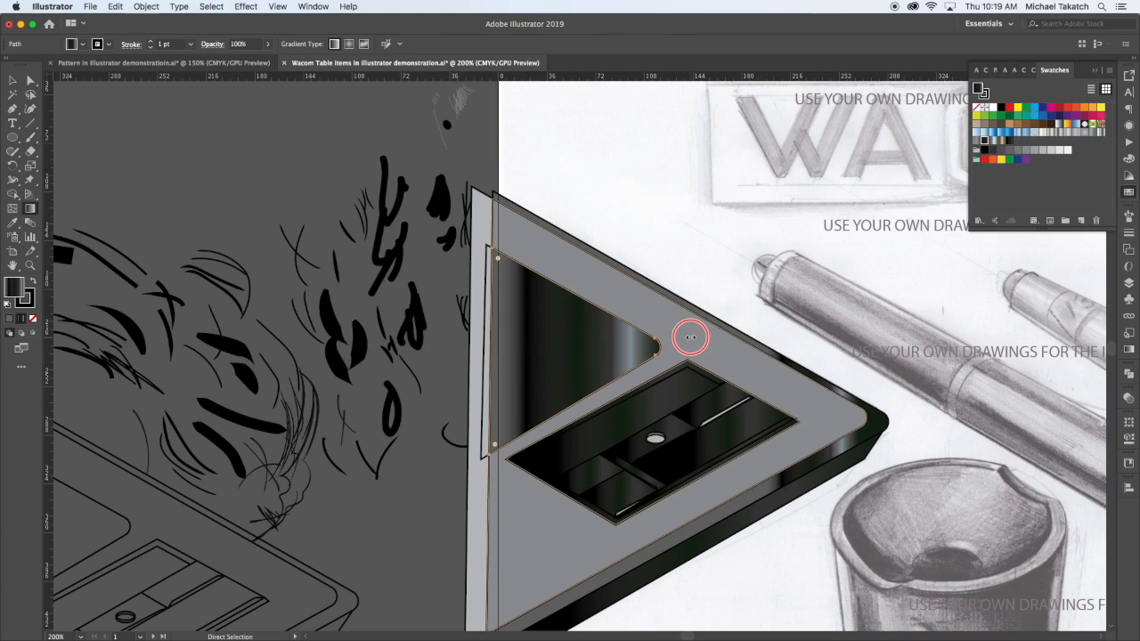
{"action": "left_click", "coordinate": [979, 142]}
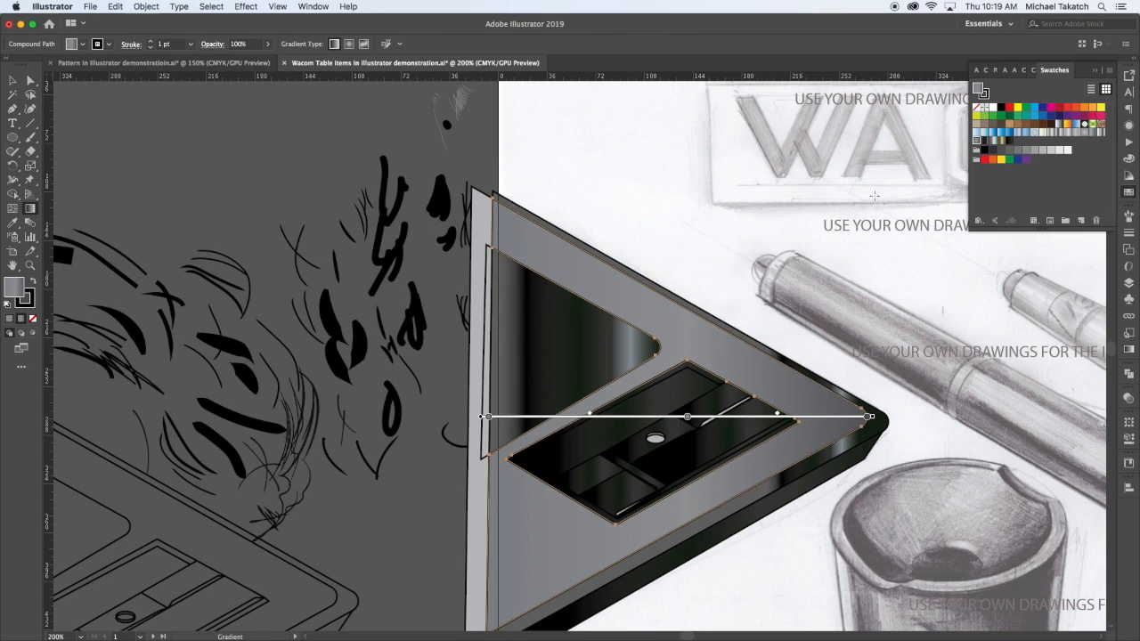
{"action": "mouse_move", "coordinate": [609, 286]}
{"action": "left_mouse_down"}
{"action": "mouse_move", "coordinate": [720, 382]}
{"action": "mouse_move", "coordinate": [723, 418]}
{"action": "left_mouse_up"}
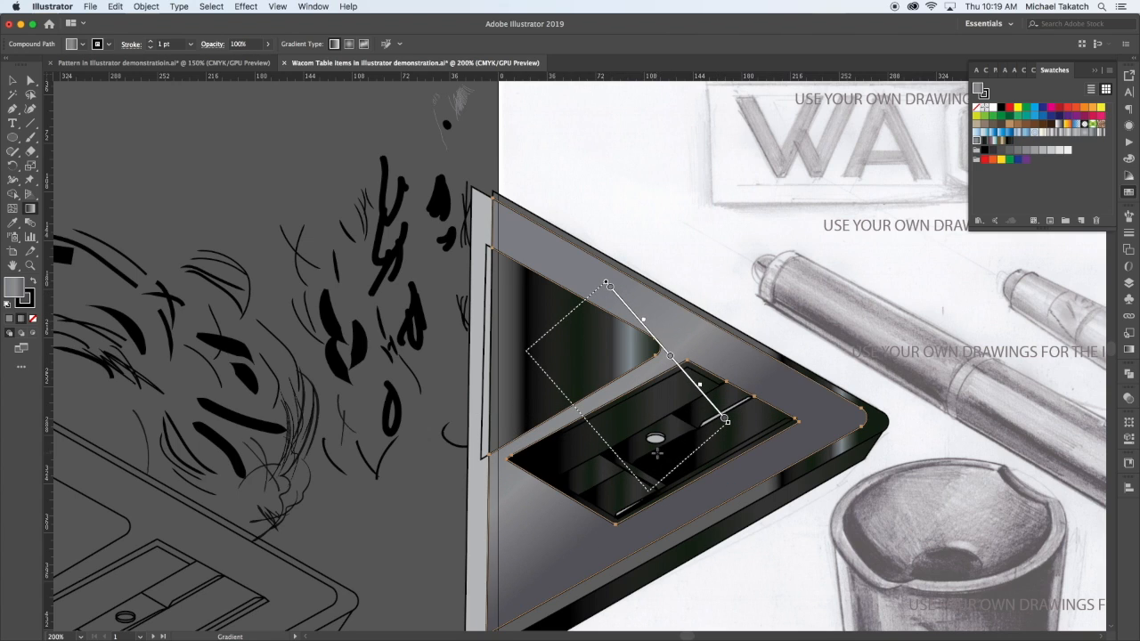
- Select both ellipses of the round button and use Shape Builder on the crescent between their upper edges
{"action": "key", "text": "a"}
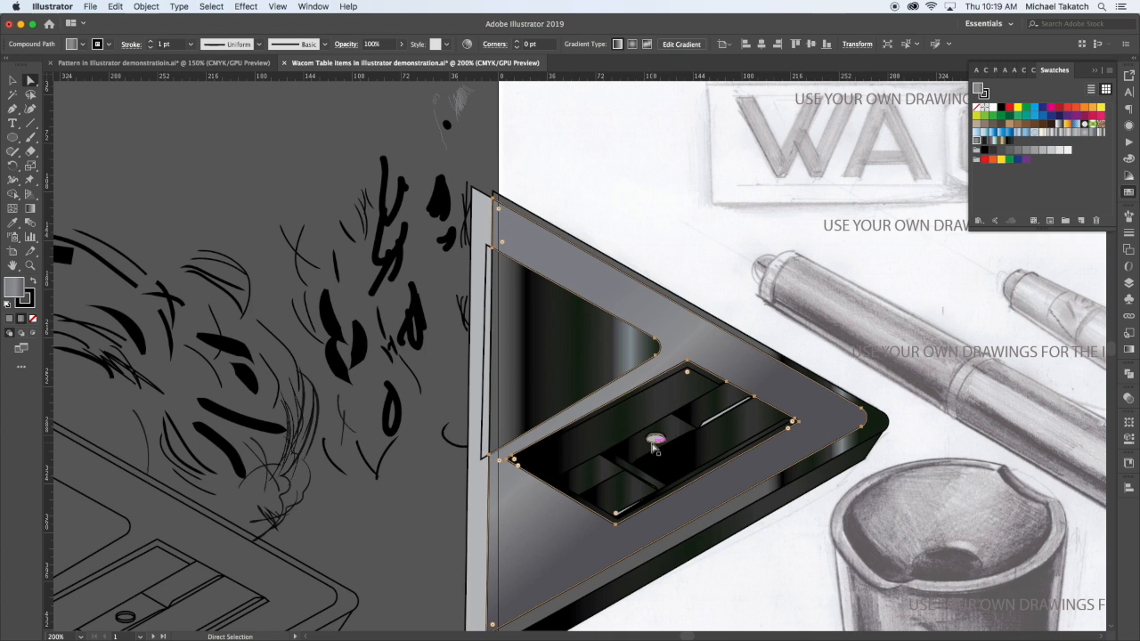
{"action": "left_click", "coordinate": [654, 440]}
{"action": "key", "text": "super+equal"}
{"action": "key", "text": "super+equal"}
{"action": "key", "text": "super+equal"}
{"action": "key", "text": "super+equal"}
{"action": "key", "text": "super+equal"}
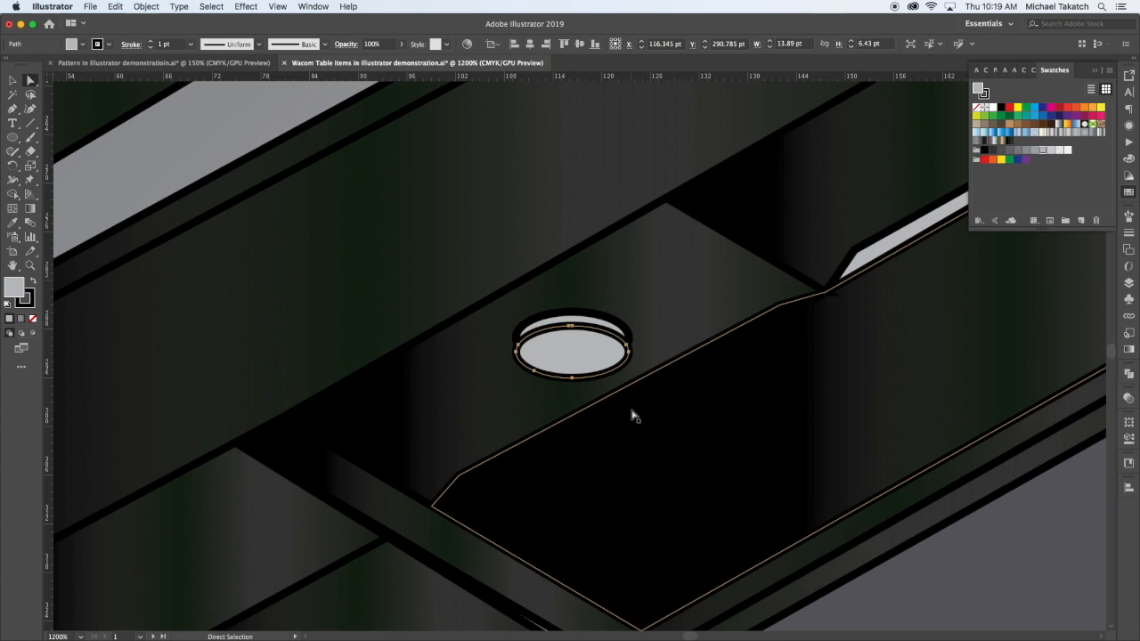
{"action": "left_click", "coordinate": [870, 256]}
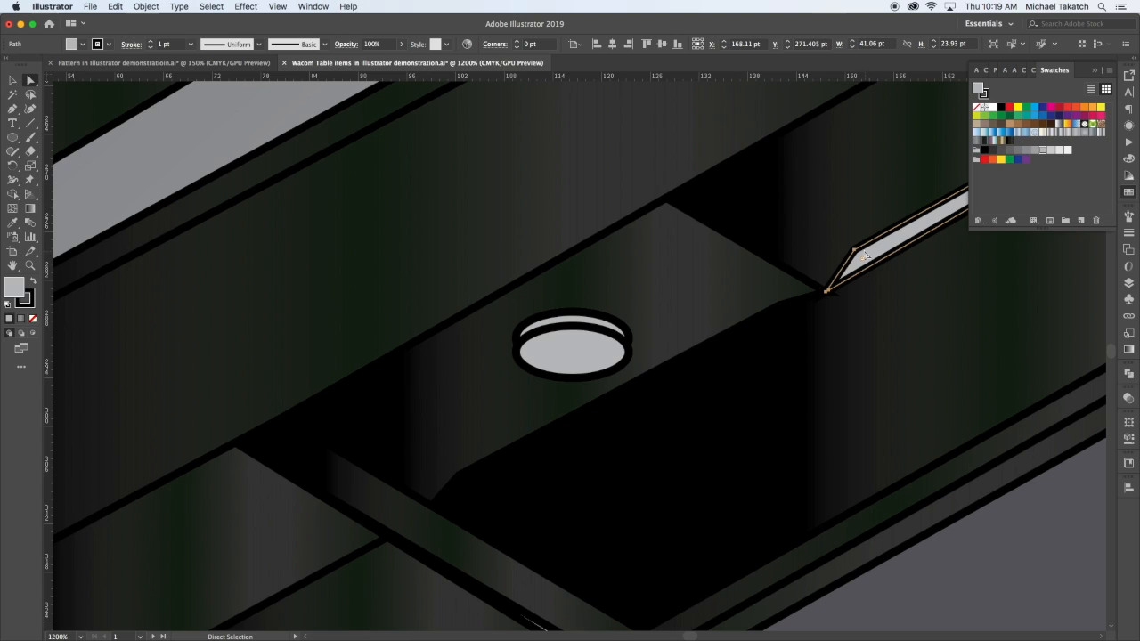
{"action": "left_click", "coordinate": [13, 194]}
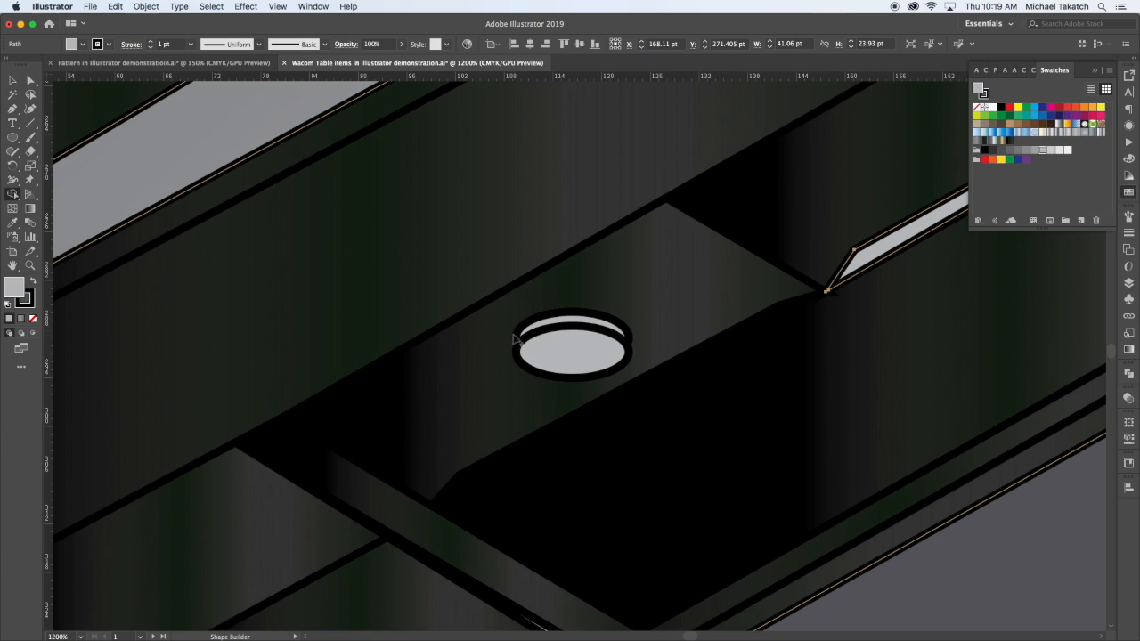
{"action": "left_click", "coordinate": [569, 321], "text": "super"}
{"action": "left_click", "coordinate": [569, 318], "text": "shift+super"}
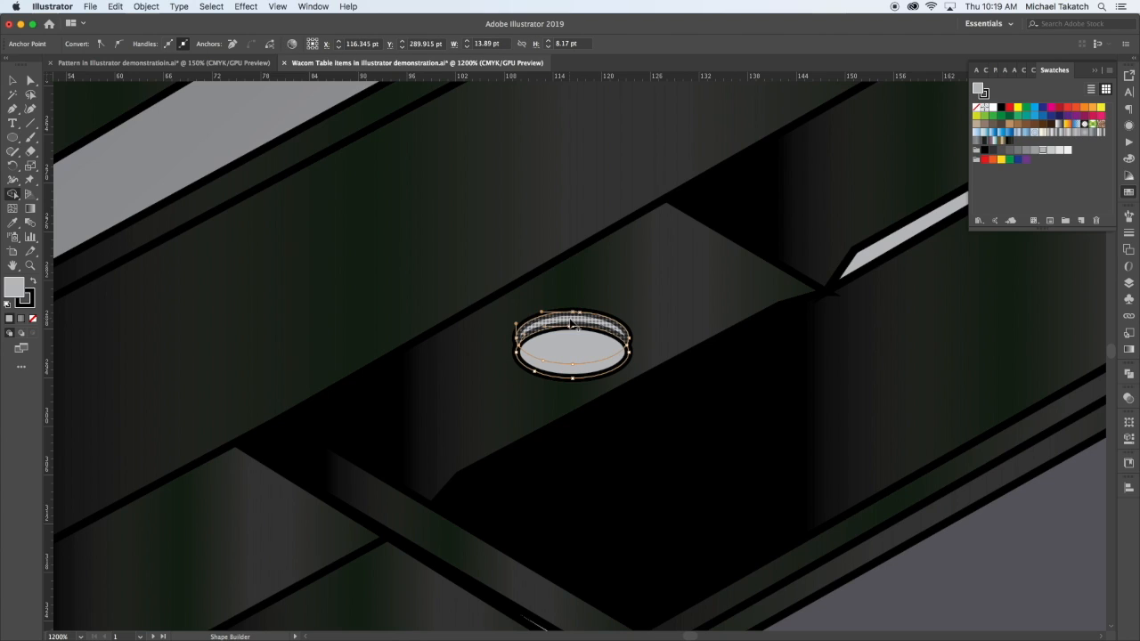
{"action": "left_click", "coordinate": [571, 322]}
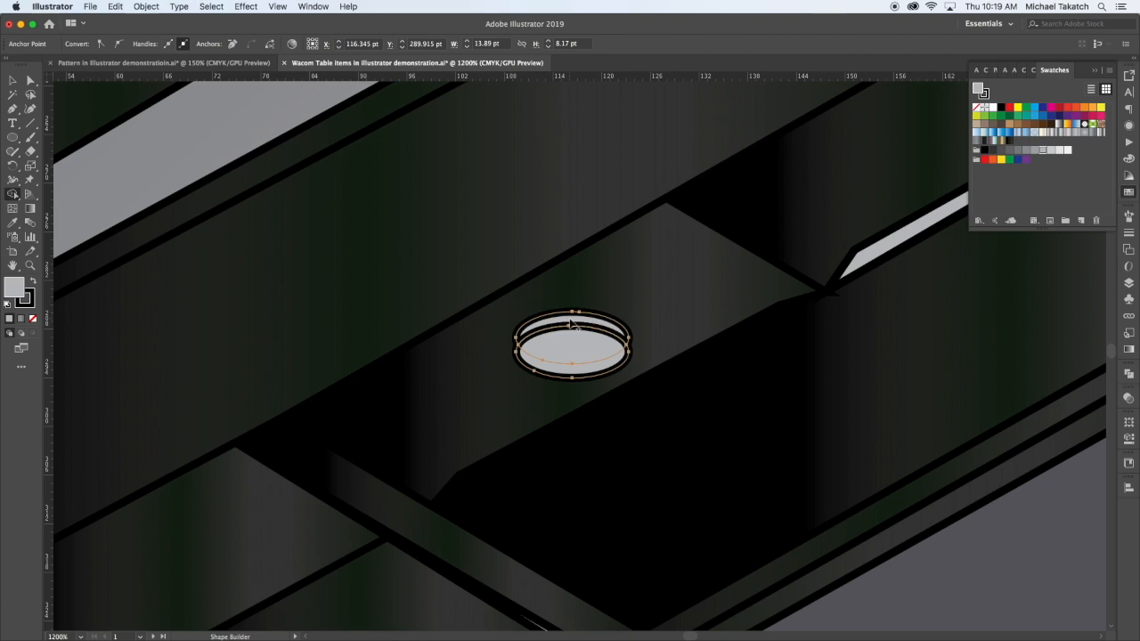
- Undo the last Shape Builder edit, separate the ellipses' central overlap instead, and choose the black gradient as the fill
{"action": "left_click", "coordinate": [577, 373]}
{"action": "key", "text": "super+z"}
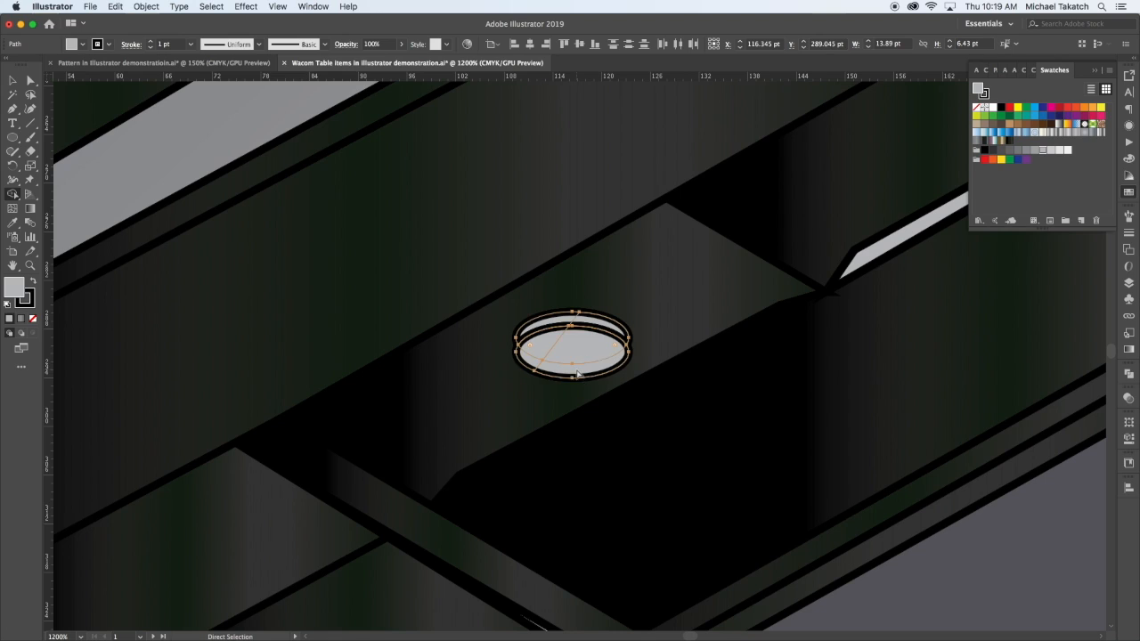
{"action": "left_click", "coordinate": [563, 348]}
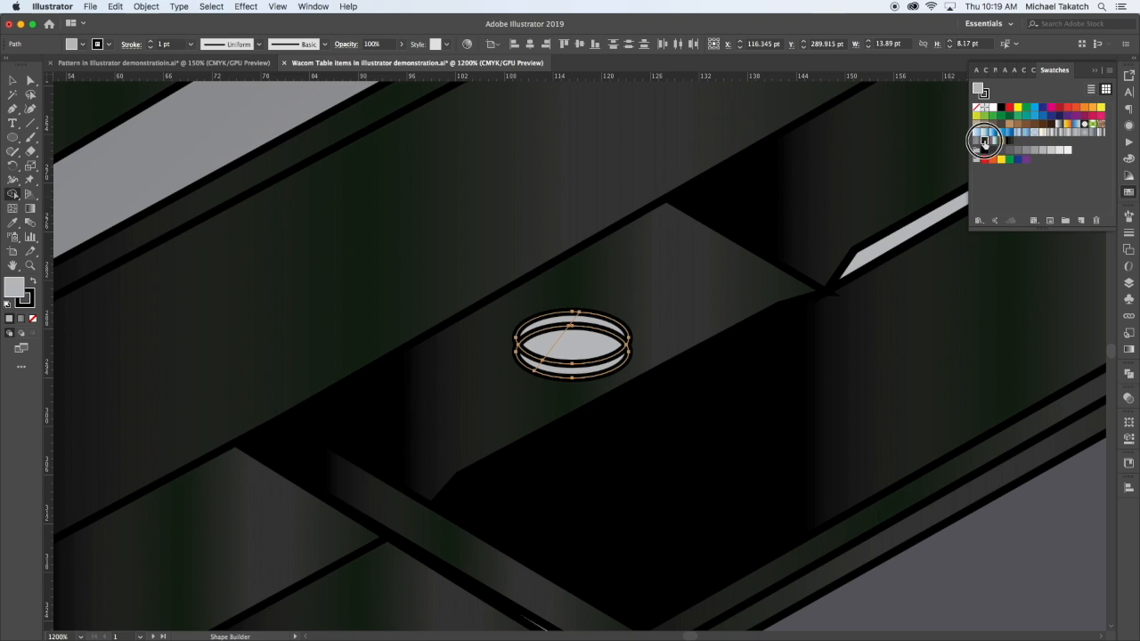
{"action": "left_click", "coordinate": [984, 141]}
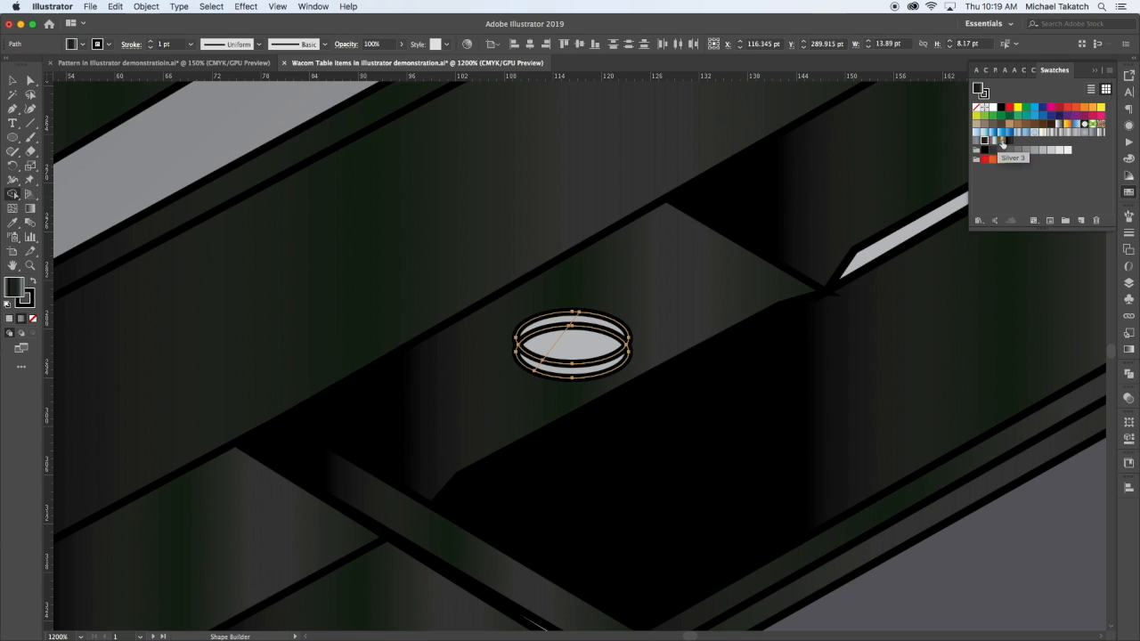
{"action": "left_click", "coordinate": [1008, 141]}
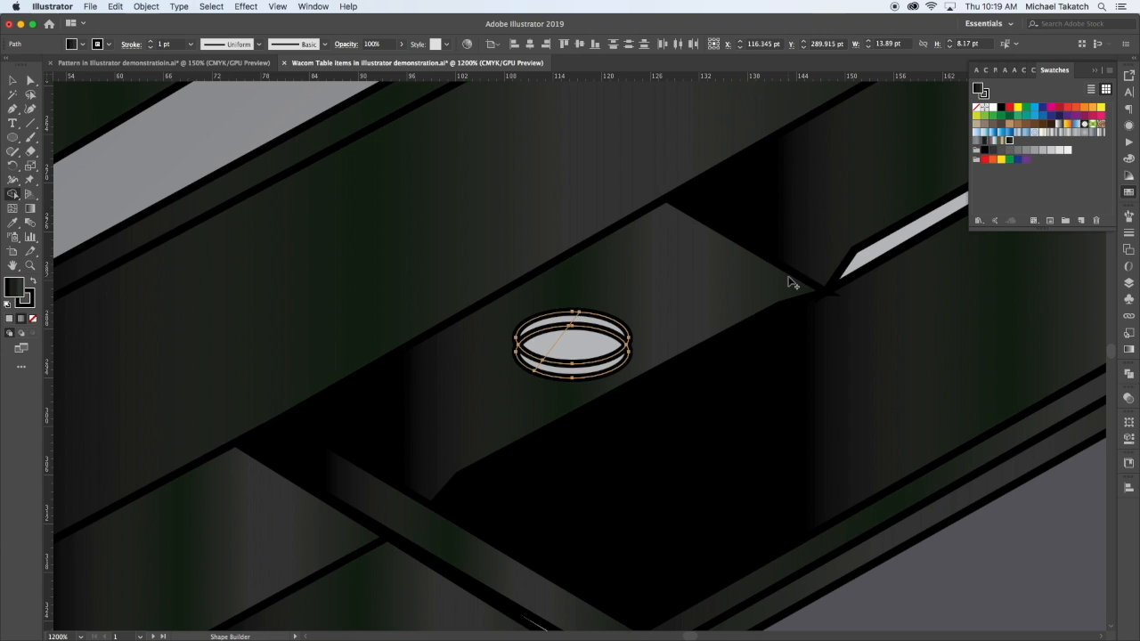
- Add the point text "WACOM" on the blank area above the tablet
{"action": "key", "text": "super+minus"}
{"action": "key", "text": "super+minus"}
{"action": "key", "text": "super+minus"}
{"action": "key", "text": "super+minus"}
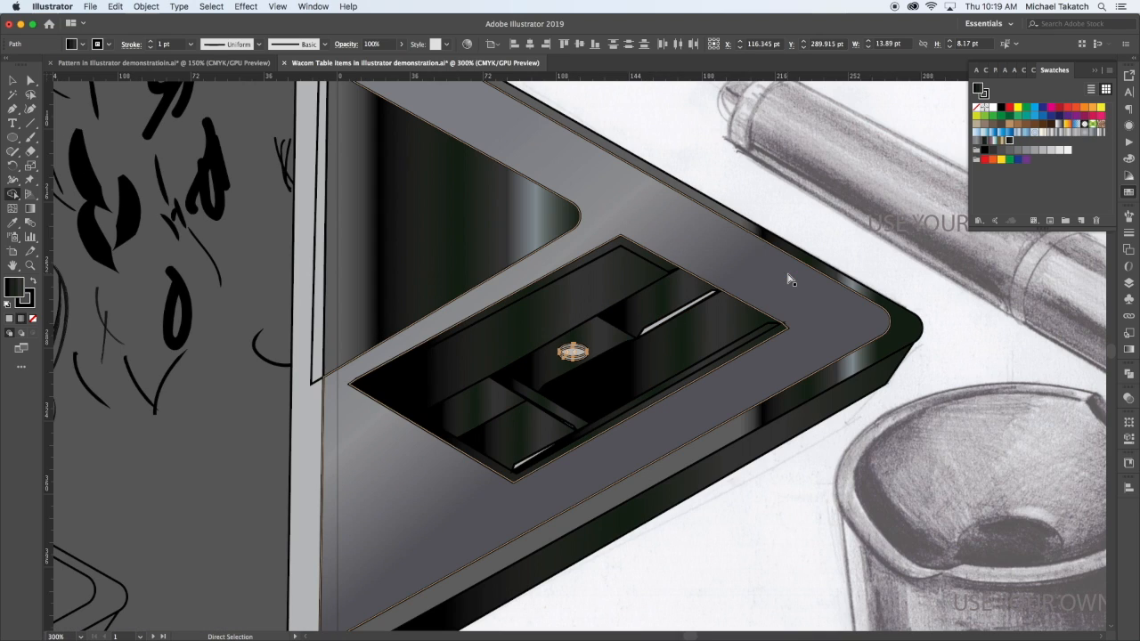
{"action": "key", "text": "super+minus"}
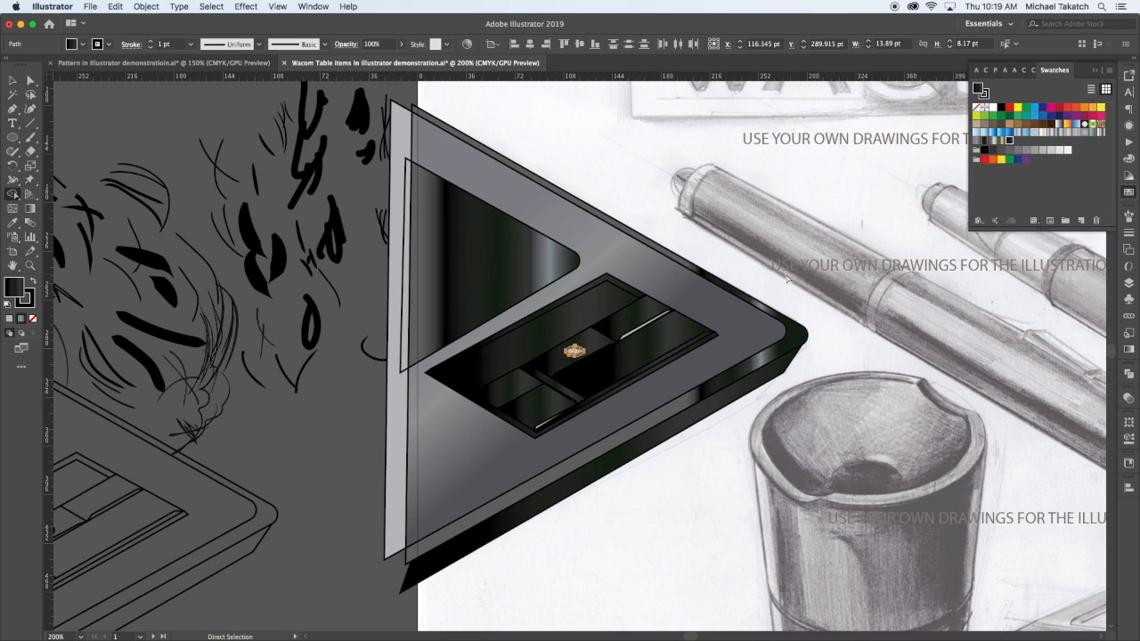
{"action": "left_click", "coordinate": [14, 124]}
{"action": "left_click", "coordinate": [527, 125]}
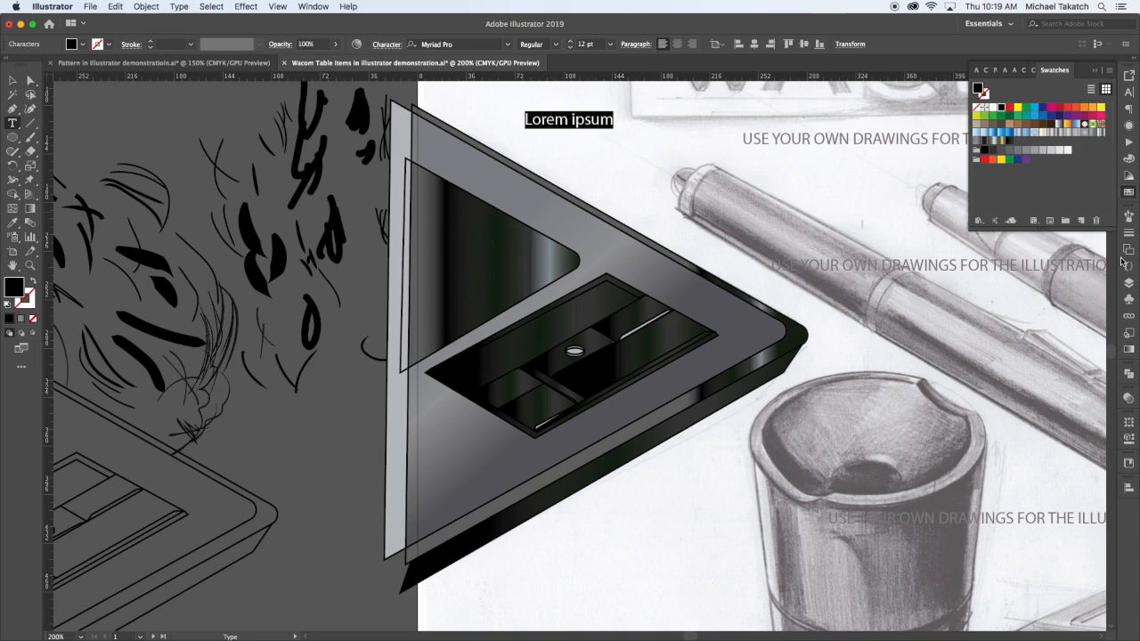
{"action": "type", "text": "WACOM"}
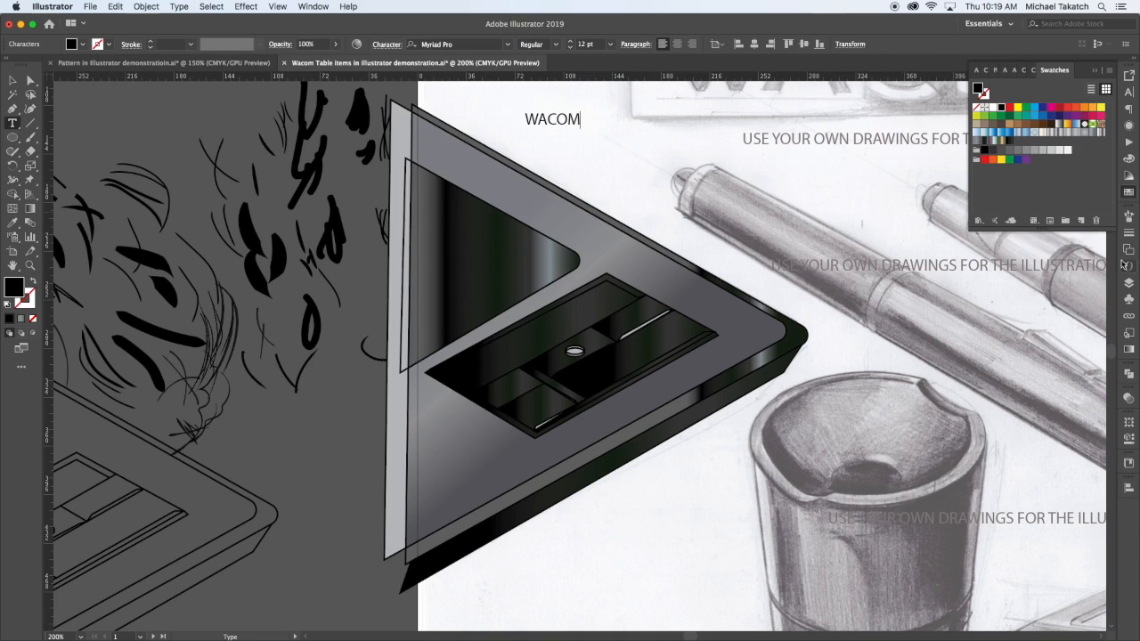
- Enlarge the WACOM text to about 36 pt and place a duplicate beside it, over the sketch
{"action": "left_click", "coordinate": [13, 80]}
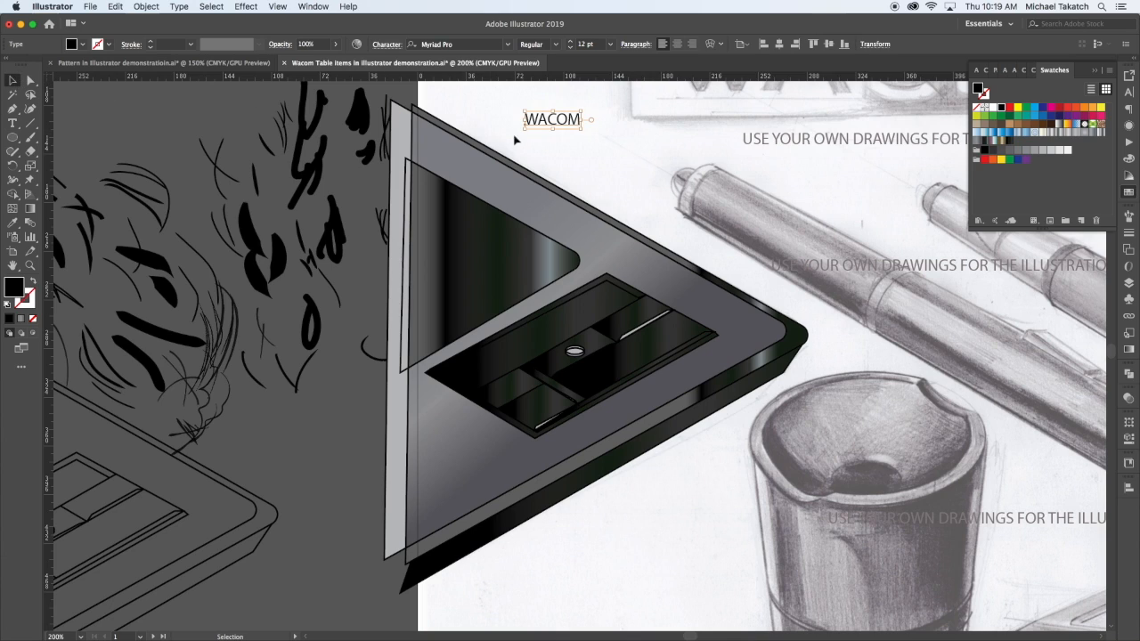
{"action": "left_click_drag", "start_coordinate": [581, 129], "coordinate": [699, 167]}
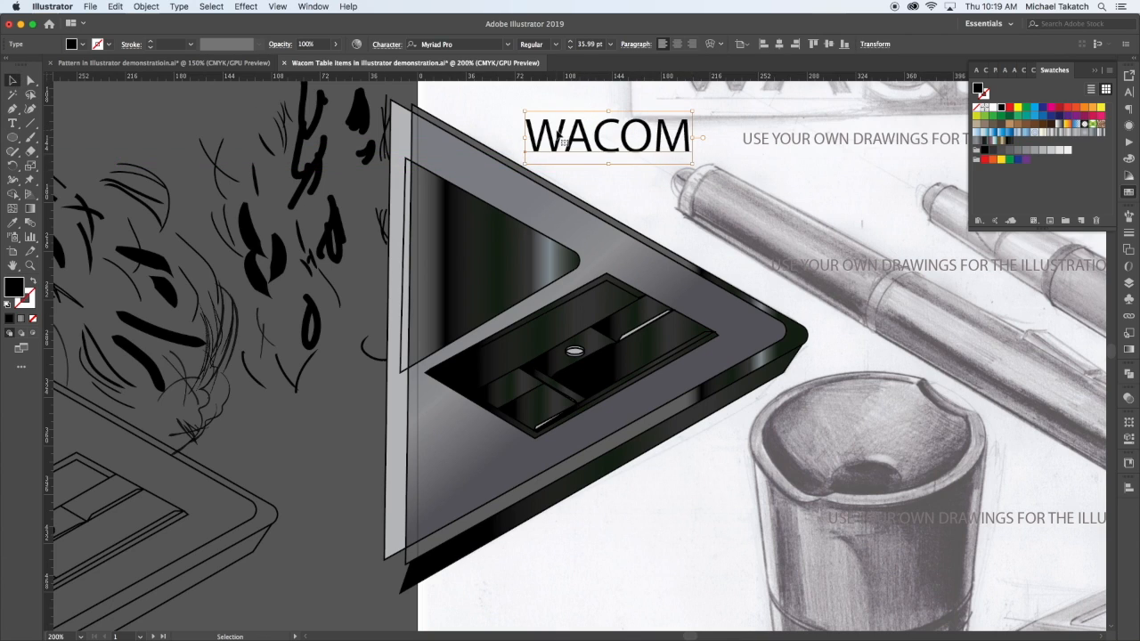
{"action": "left_click_drag", "start_coordinate": [602, 134], "coordinate": [848, 132], "text": "alt"}
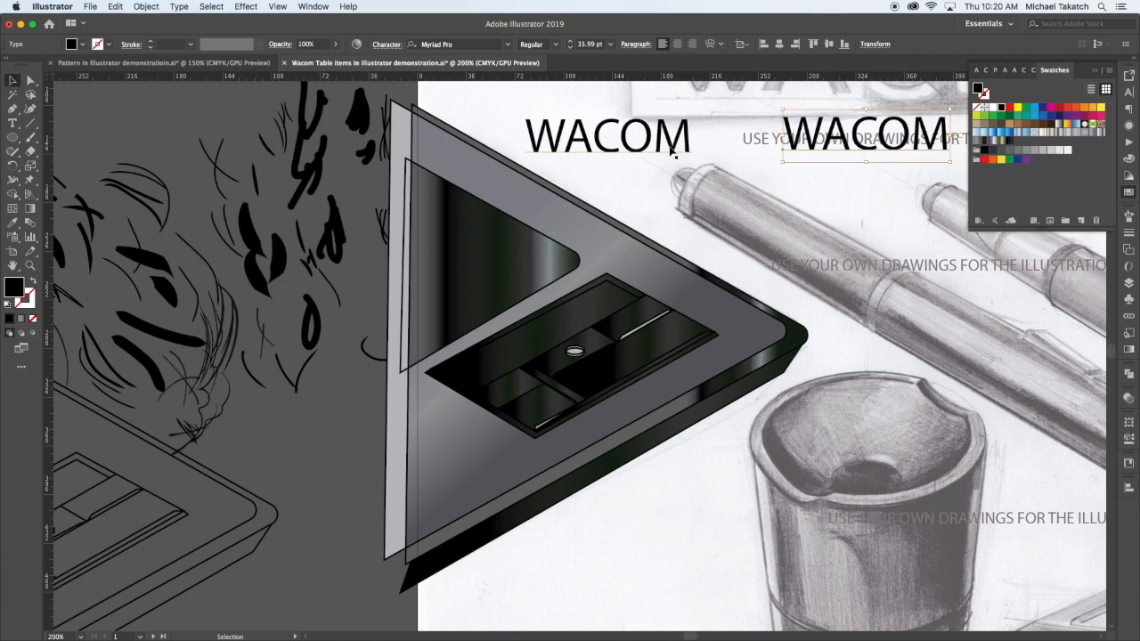
- Convert the original WACOM text to outlines, move it onto the tablet's frame and rotate it parallel to the upper edge
{"action": "left_click", "coordinate": [153, 8]}
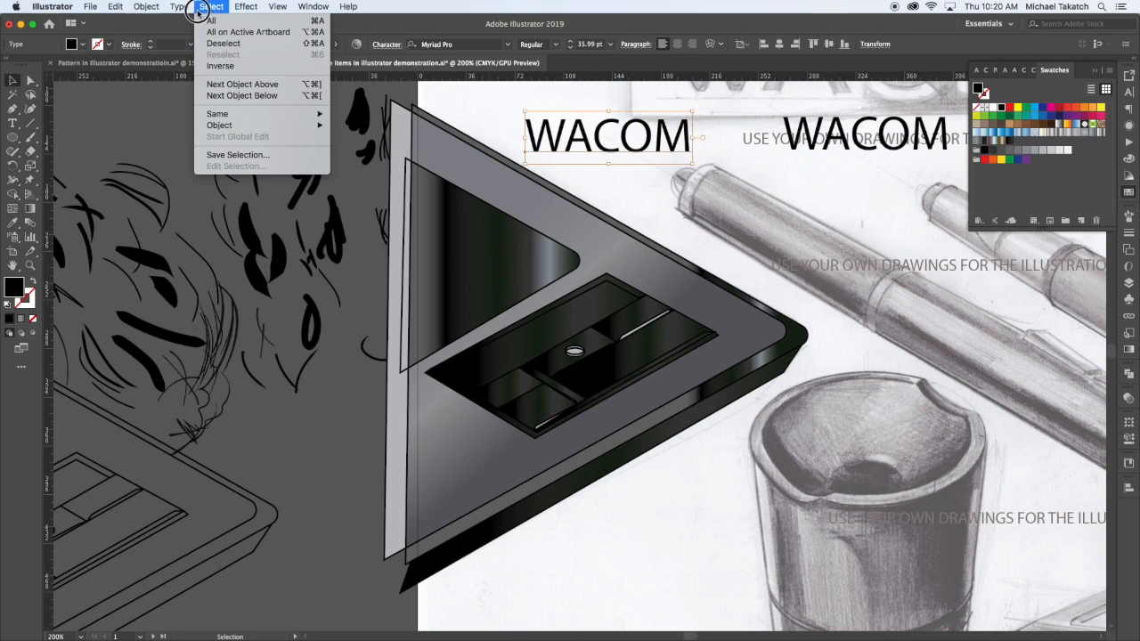
{"action": "mouse_move", "coordinate": [200, 233]}
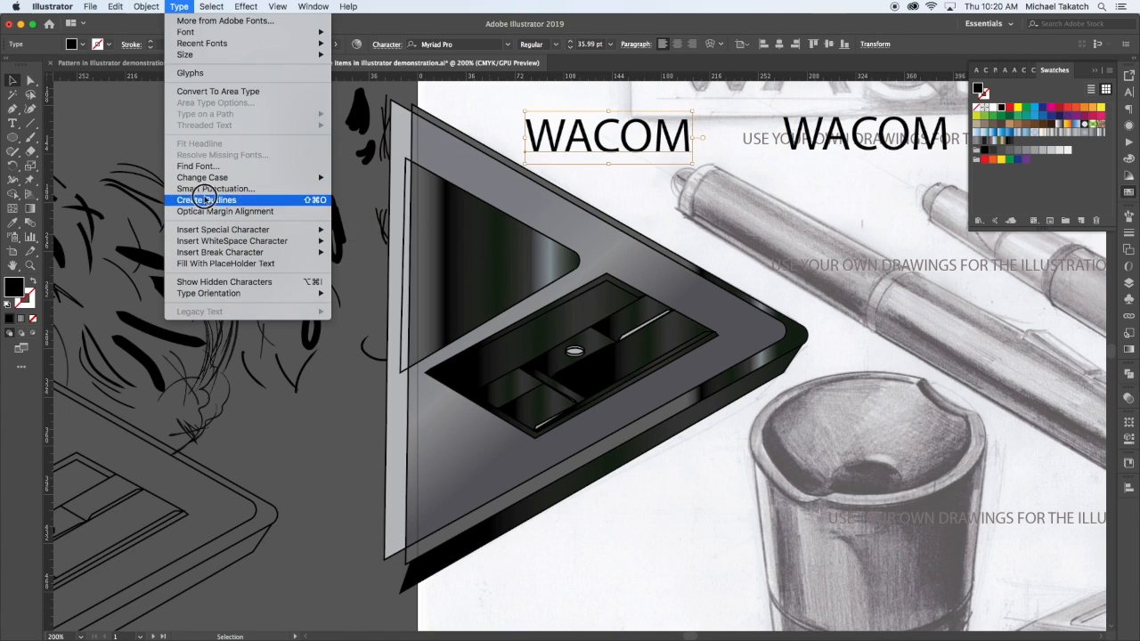
{"action": "left_click", "coordinate": [205, 200]}
{"action": "left_click_drag", "start_coordinate": [629, 157], "coordinate": [656, 254]}
{"action": "left_click_drag", "start_coordinate": [635, 217], "coordinate": [620, 249]}
- Free-distort the outlined WACOM lettering by its upper corners to follow the tablet frame's perspective, and fill it with light grey
{"action": "left_click", "coordinate": [29, 181]}
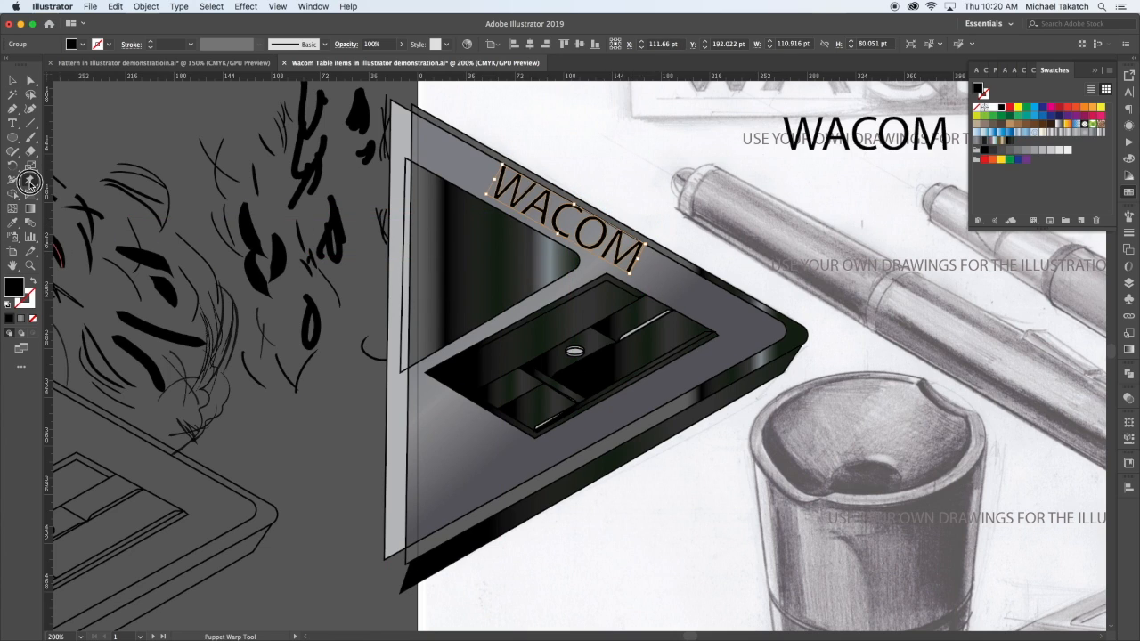
{"action": "left_click_drag", "start_coordinate": [30, 181], "coordinate": [66, 192]}
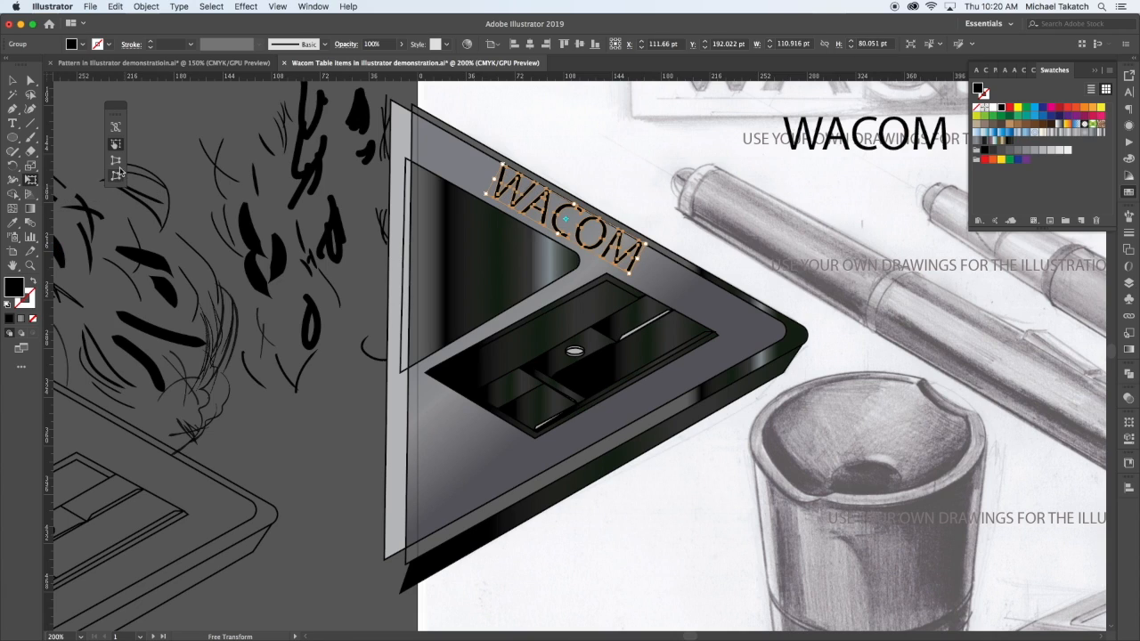
{"action": "left_click", "coordinate": [115, 176]}
{"action": "key", "text": "super+equal"}
{"action": "key", "text": "super+equal"}
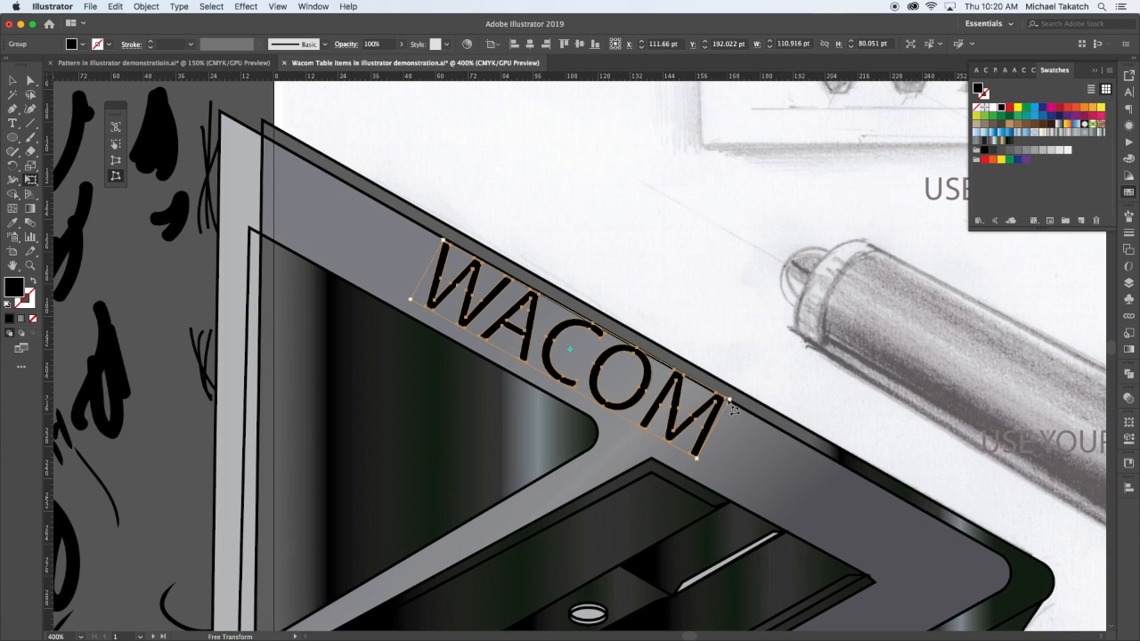
{"action": "left_click_drag", "start_coordinate": [736, 406], "coordinate": [738, 412]}
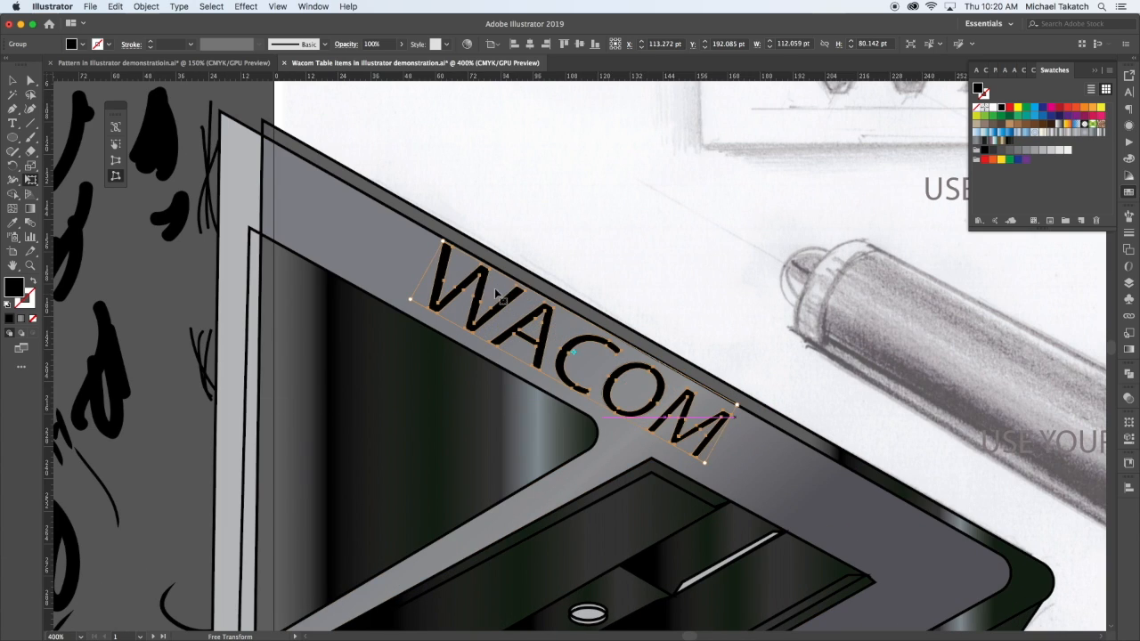
{"action": "left_click_drag", "start_coordinate": [443, 242], "coordinate": [453, 258]}
{"action": "left_click", "coordinate": [1019, 134]}
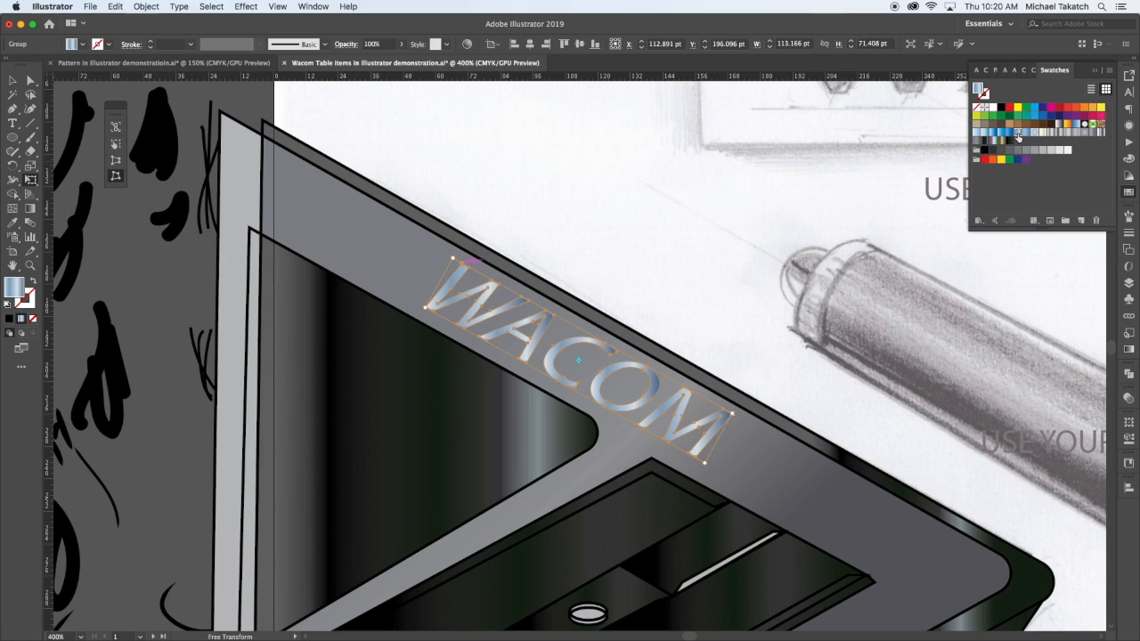
{"action": "left_click", "coordinate": [1060, 151]}
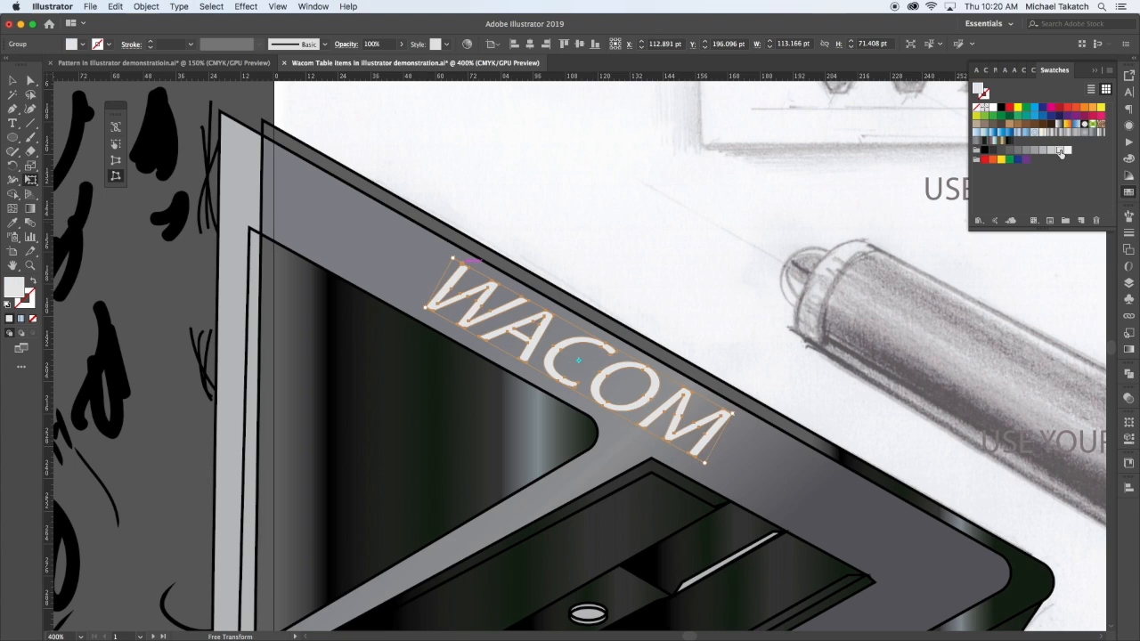
- Add a Drop Shadow effect to the WACOM lettering with the preview on and a 1 pt blur
{"action": "left_click", "coordinate": [258, 7]}
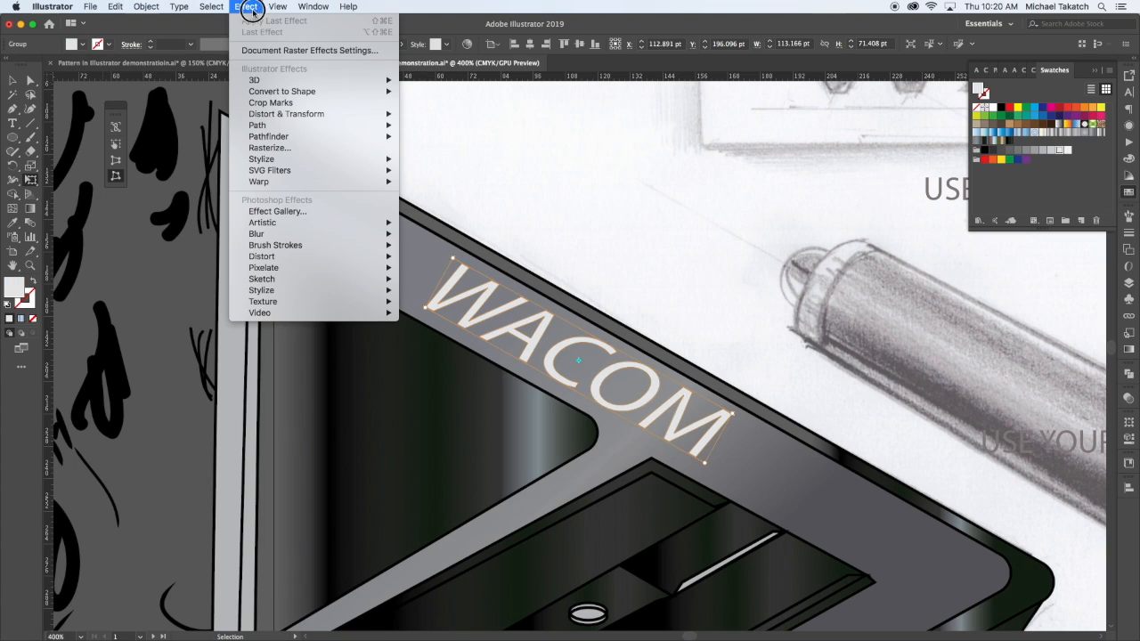
{"action": "mouse_move", "coordinate": [277, 268]}
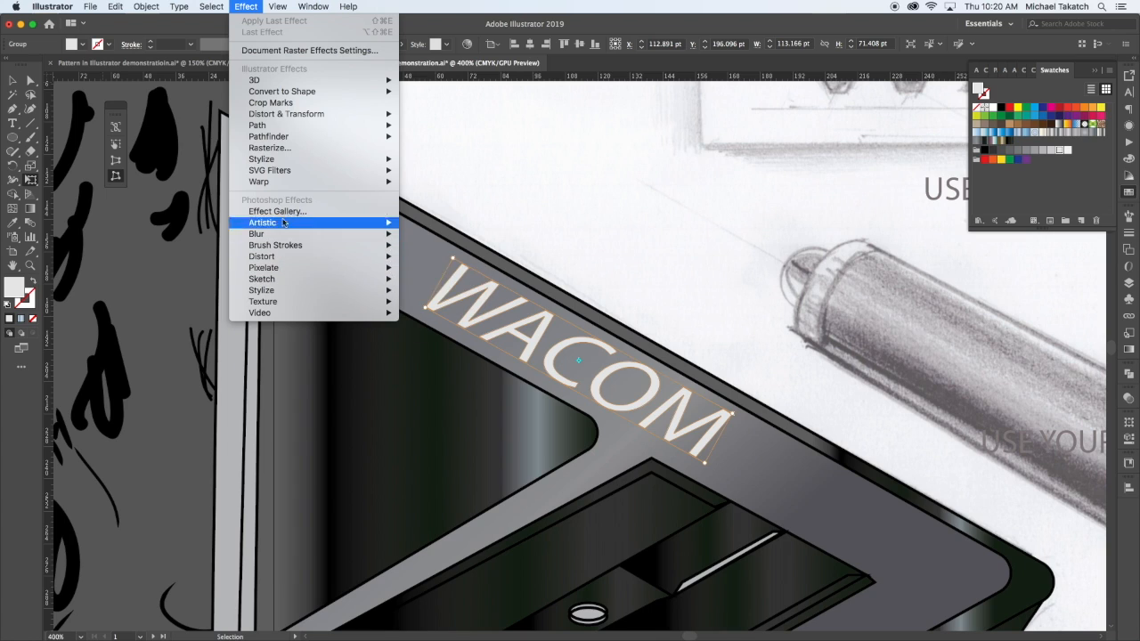
{"action": "mouse_move", "coordinate": [276, 160]}
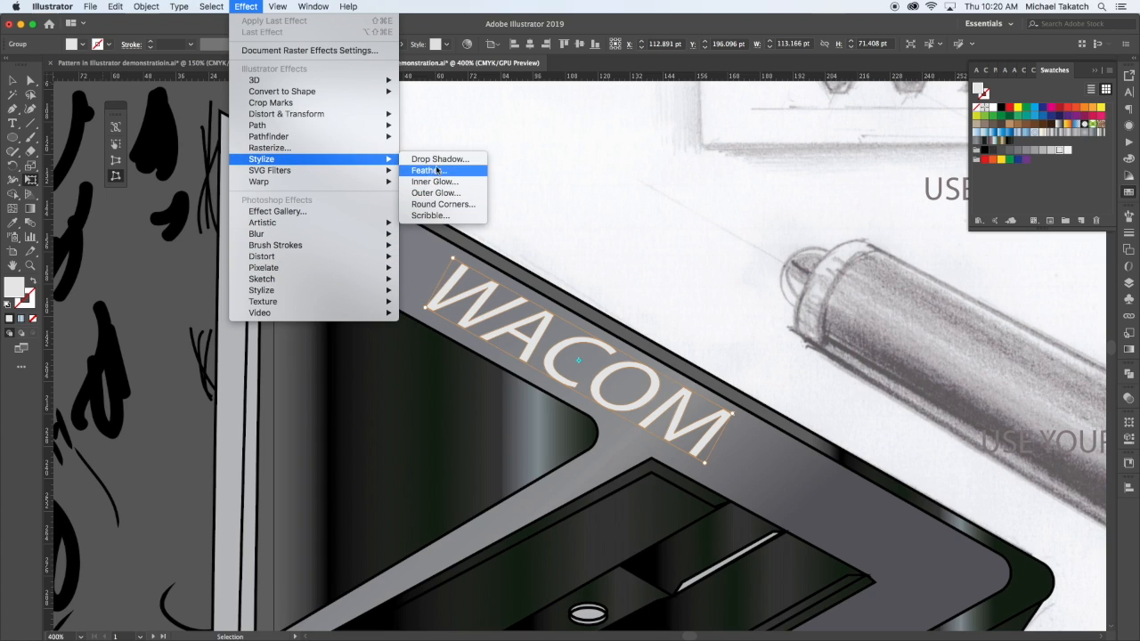
{"action": "left_click", "coordinate": [437, 159]}
{"action": "left_click", "coordinate": [644, 487]}
{"action": "left_click", "coordinate": [701, 445]}
{"action": "key", "text": "Down"}
{"action": "key", "text": "Down"}
{"action": "key", "text": "Down"}
{"action": "key", "text": "Down"}
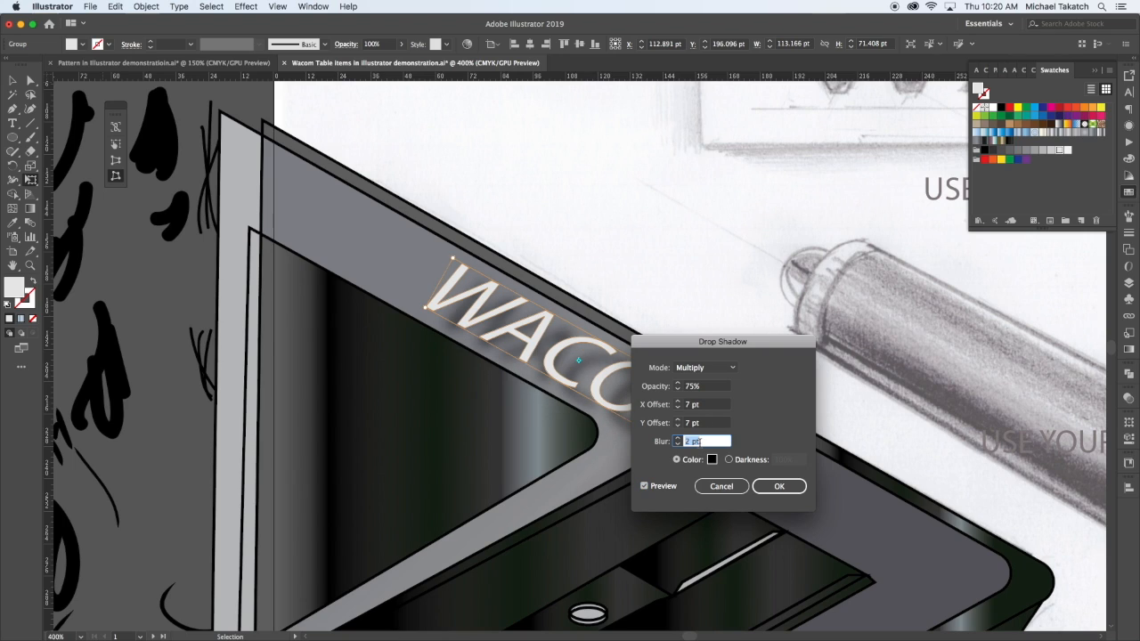
- Set the drop shadow's X offset to 1 pt
{"action": "left_click", "coordinate": [707, 405]}
{"action": "key", "text": "Down"}
{"action": "key", "text": "Down"}
{"action": "key", "text": "Down"}
{"action": "key", "text": "Down"}
{"action": "key", "text": "Down"}
{"action": "key", "text": "Down"}
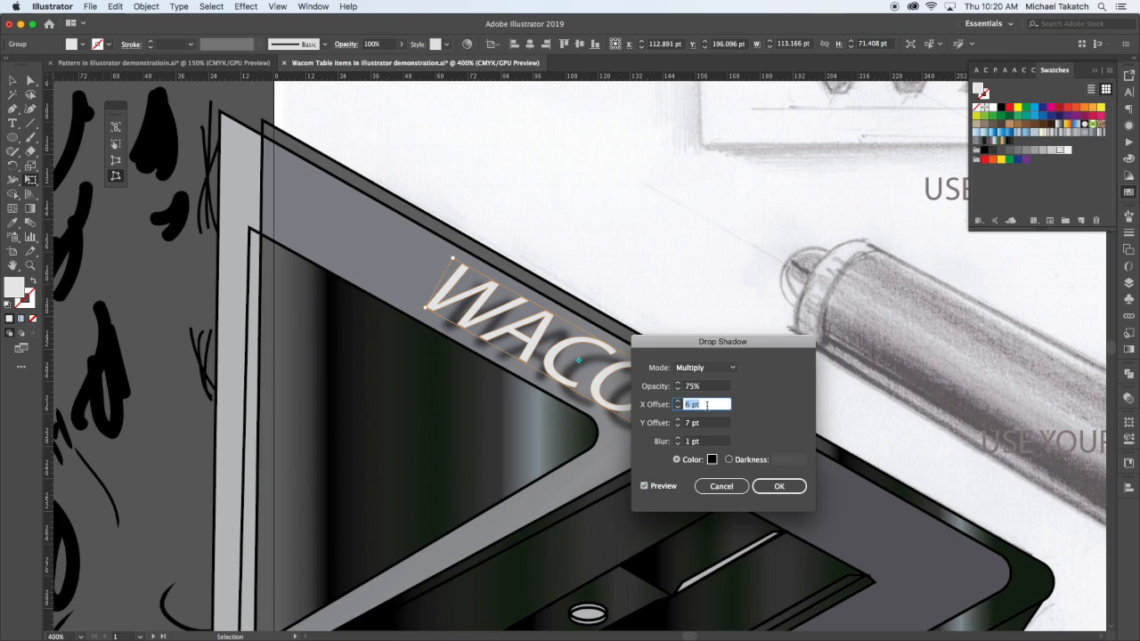
- Reduce the drop shadow's Y offset so the shadow sits close beneath the letters, and apply the effect
{"action": "left_click", "coordinate": [701, 424]}
{"action": "key", "text": "Down"}
{"action": "key", "text": "Down"}
{"action": "key", "text": "Down"}
{"action": "key", "text": "Down"}
{"action": "key", "text": "Down"}
{"action": "key", "text": "Down"}
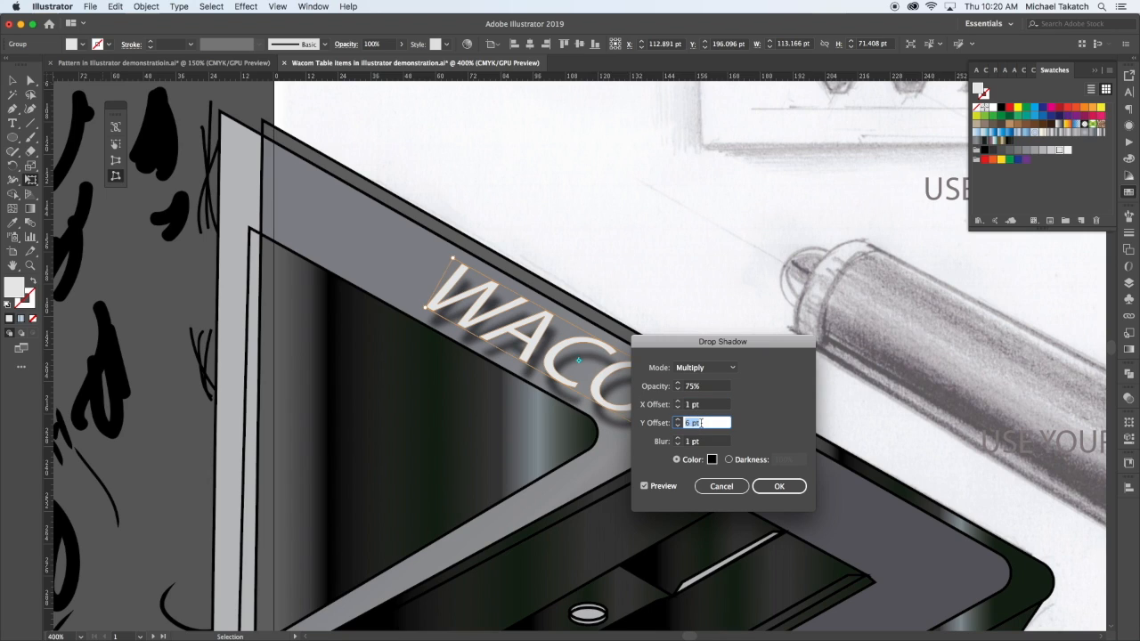
{"action": "left_click", "coordinate": [777, 486]}
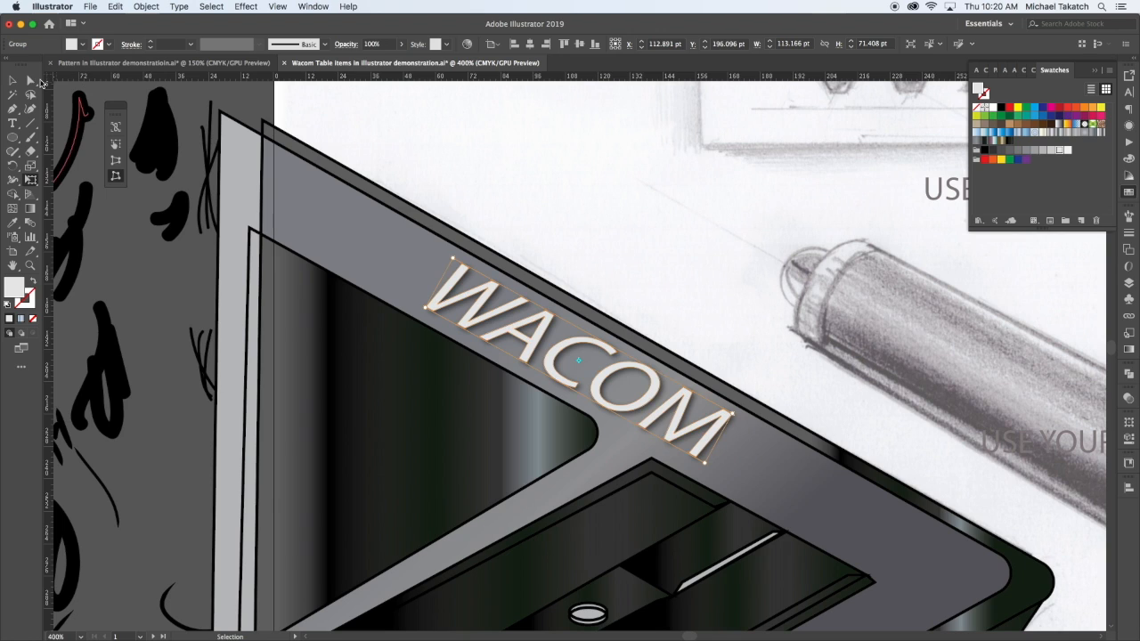
- Duplicate the WACOM lettering toward the frame's upper corner and hide the copy's drop shadow
{"action": "left_click", "coordinate": [13, 81]}
{"action": "left_click", "coordinate": [321, 123]}
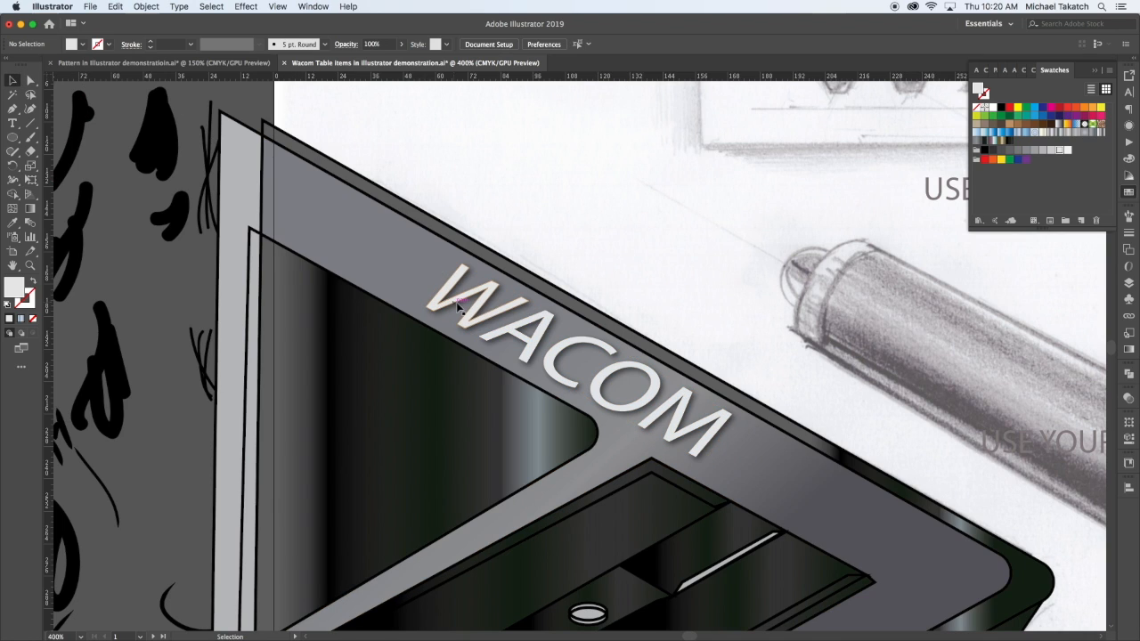
{"action": "left_click_drag", "start_coordinate": [456, 298], "coordinate": [312, 173]}
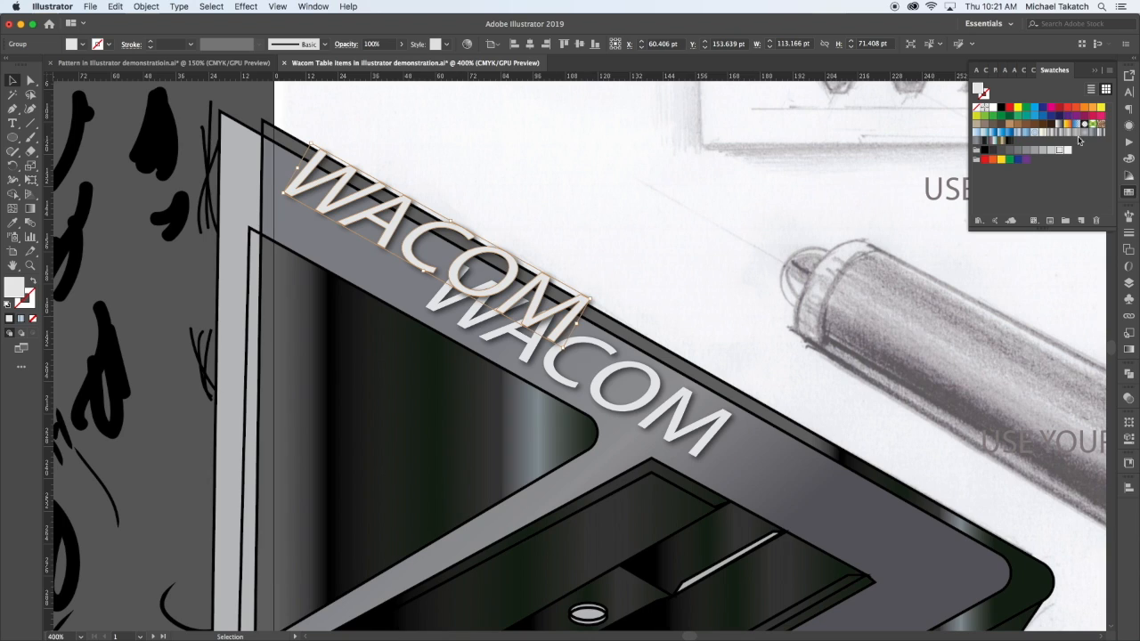
{"action": "left_click", "coordinate": [1130, 127]}
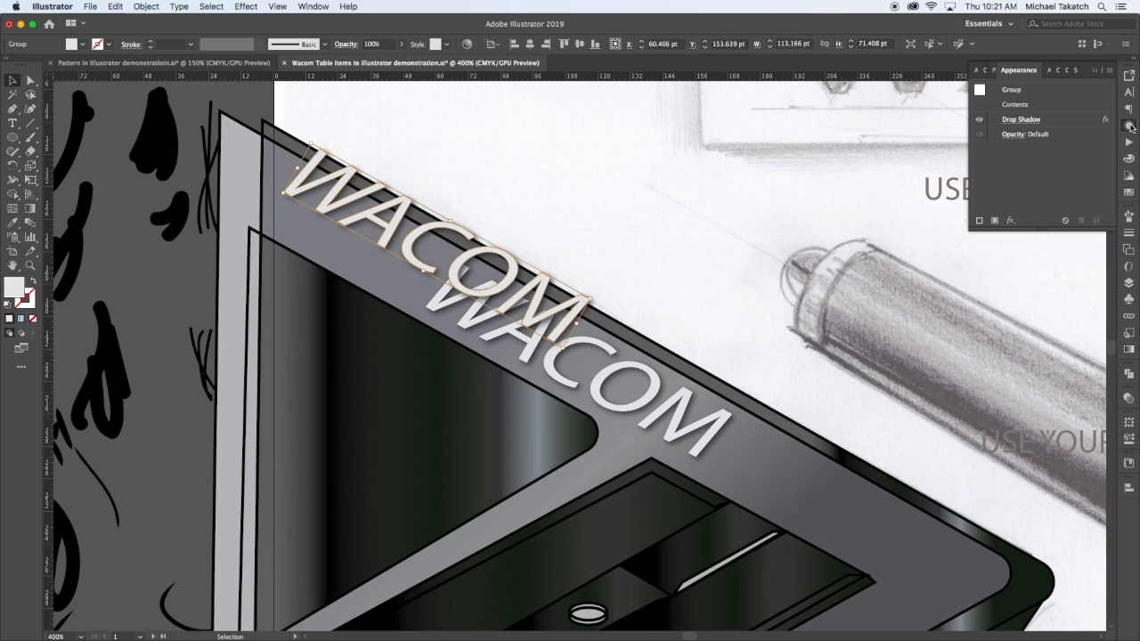
{"action": "left_click", "coordinate": [980, 122]}
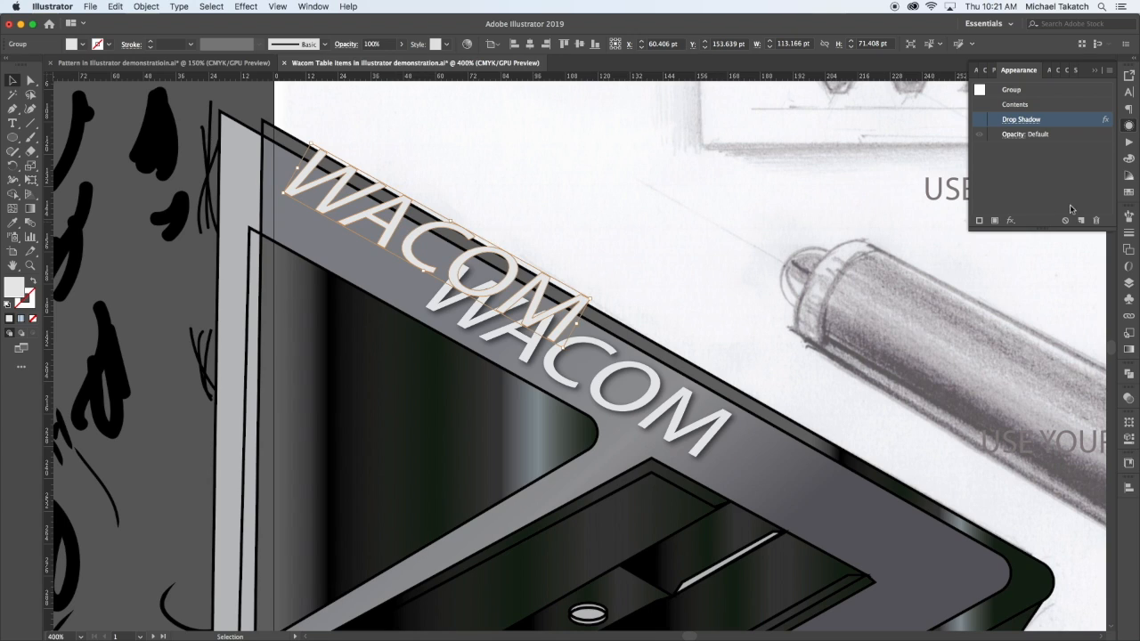
- Fill the shadowless WACOM copy with the black gradient and lay a slightly offset duplicate over it, filled with the lightest grey
{"action": "left_click", "coordinate": [1128, 191]}
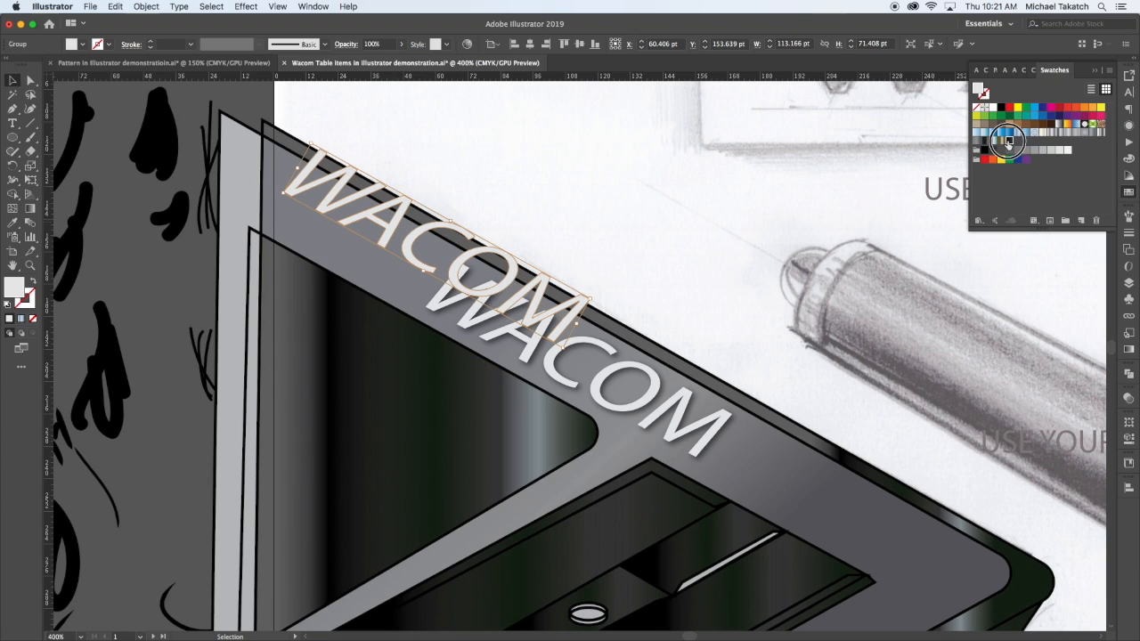
{"action": "left_click", "coordinate": [1009, 140]}
{"action": "left_click_drag", "start_coordinate": [463, 268], "coordinate": [459, 265]}
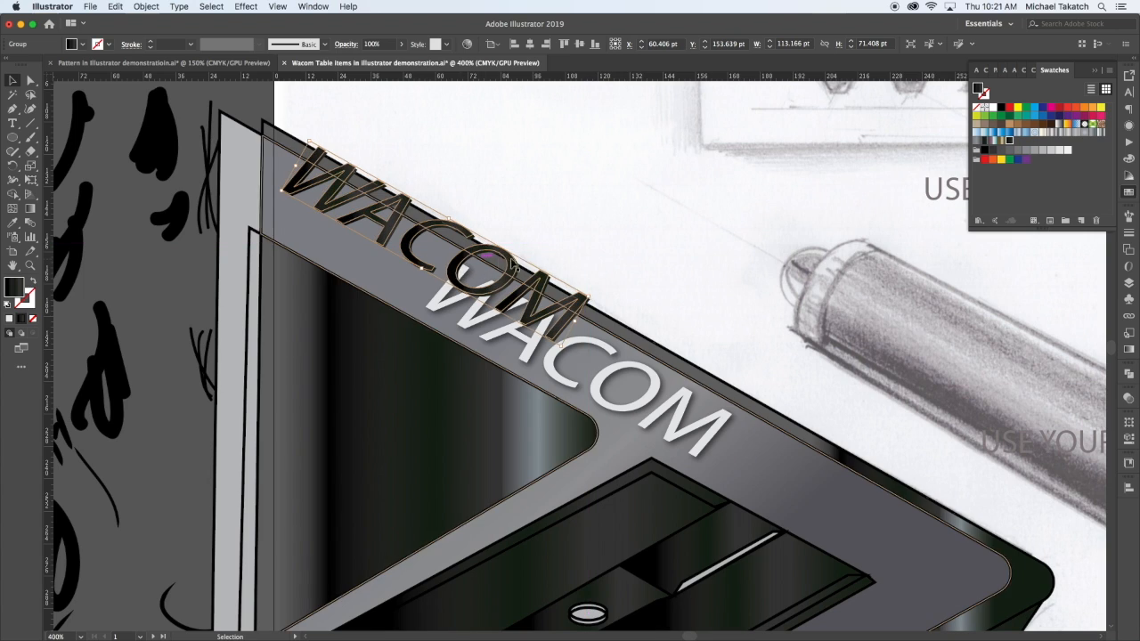
{"action": "left_click", "coordinate": [1068, 151]}
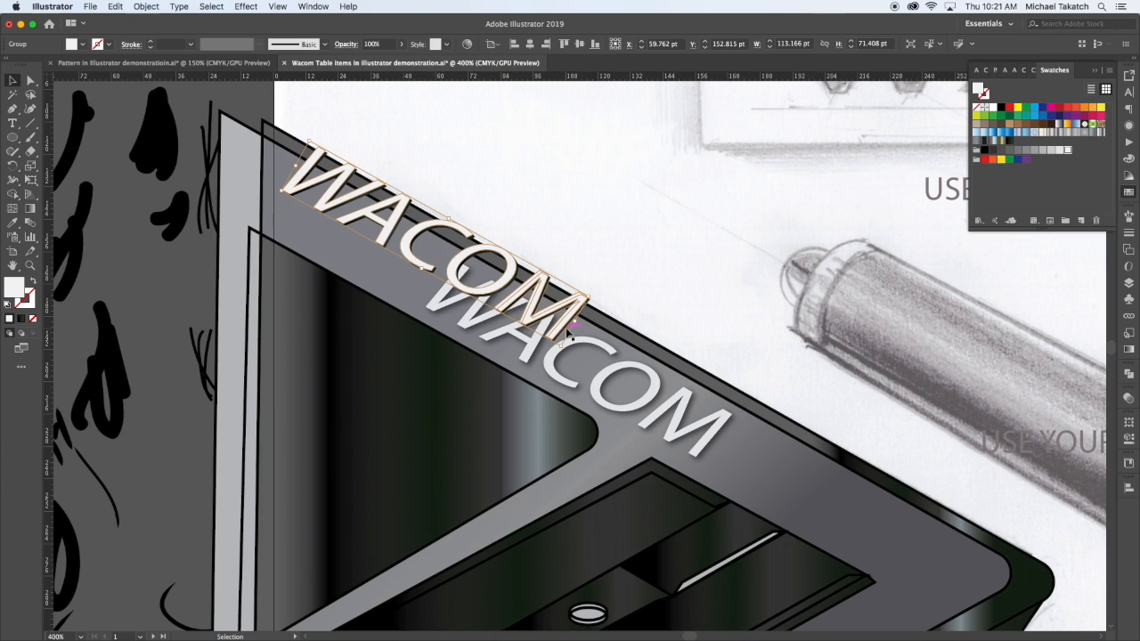
- Move the two stacked WACOM copies together onto the dark triangular panel and clear the selection
{"action": "left_click", "coordinate": [566, 329]}
{"action": "left_click", "coordinate": [556, 311], "text": "shift"}
{"action": "left_click_drag", "start_coordinate": [545, 305], "coordinate": [452, 403]}
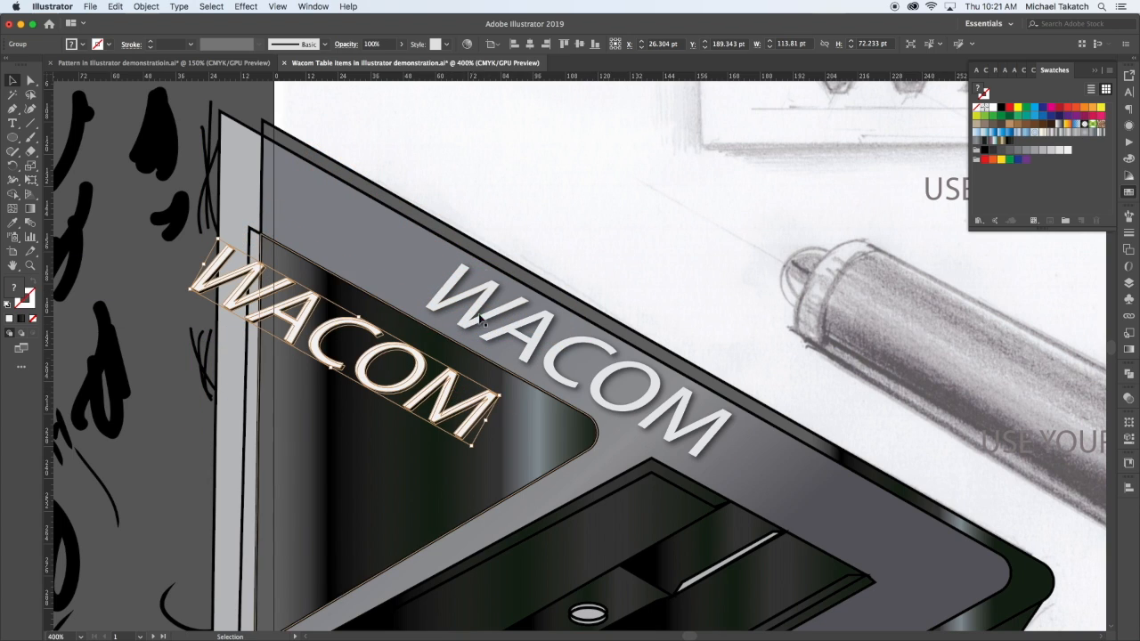
{"action": "left_click", "coordinate": [513, 209]}
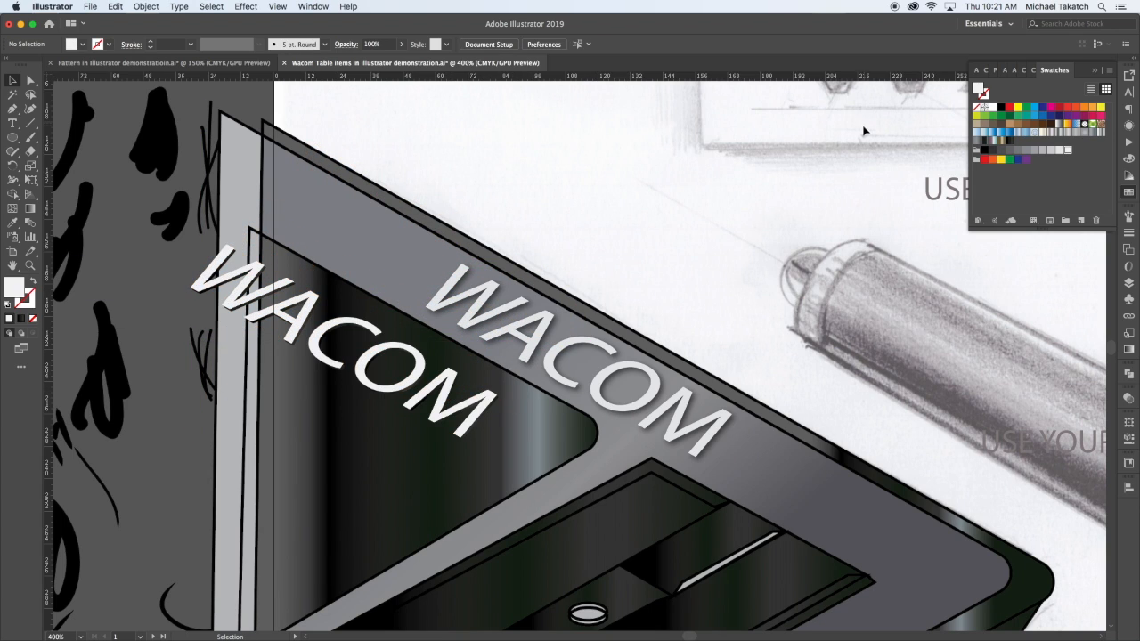
- Make the Tablet layer visible to show the finished tablet and its line art on the second artboard
{"action": "key", "text": "super+minus"}
{"action": "key", "text": "super+minus"}
{"action": "key", "text": "super+minus"}
{"action": "key", "text": "super+minus"}
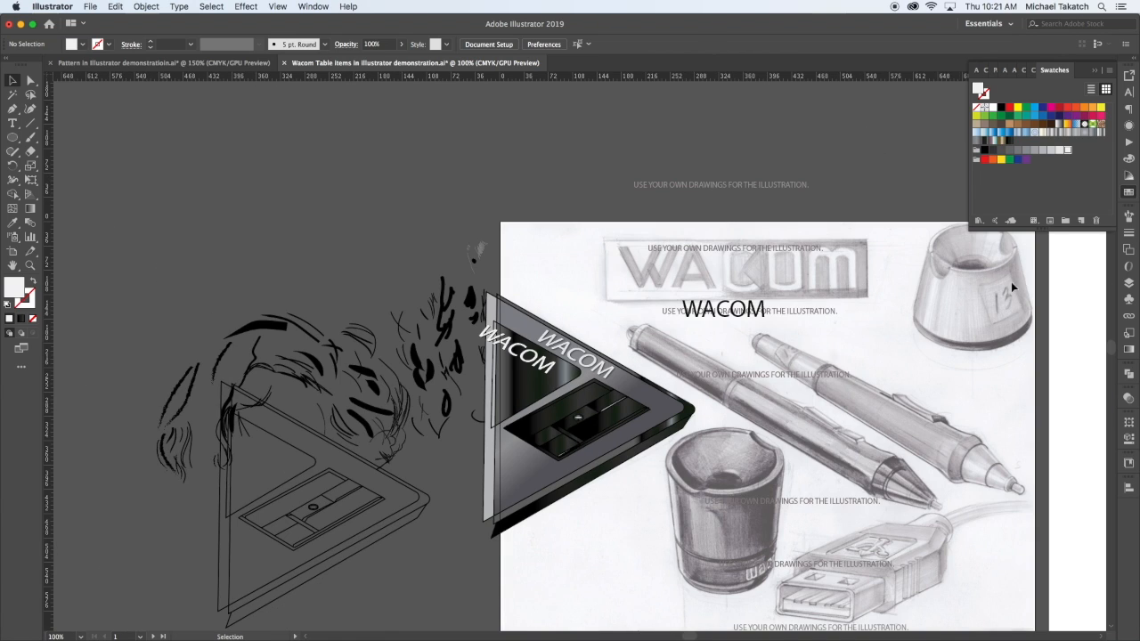
{"action": "mouse_move", "coordinate": [1011, 281]}
{"action": "left_mouse_down"}
{"action": "mouse_move", "coordinate": [700, 285]}
{"action": "mouse_move", "coordinate": [263, 257]}
{"action": "left_mouse_up"}
{"action": "left_click", "coordinate": [1129, 283]}
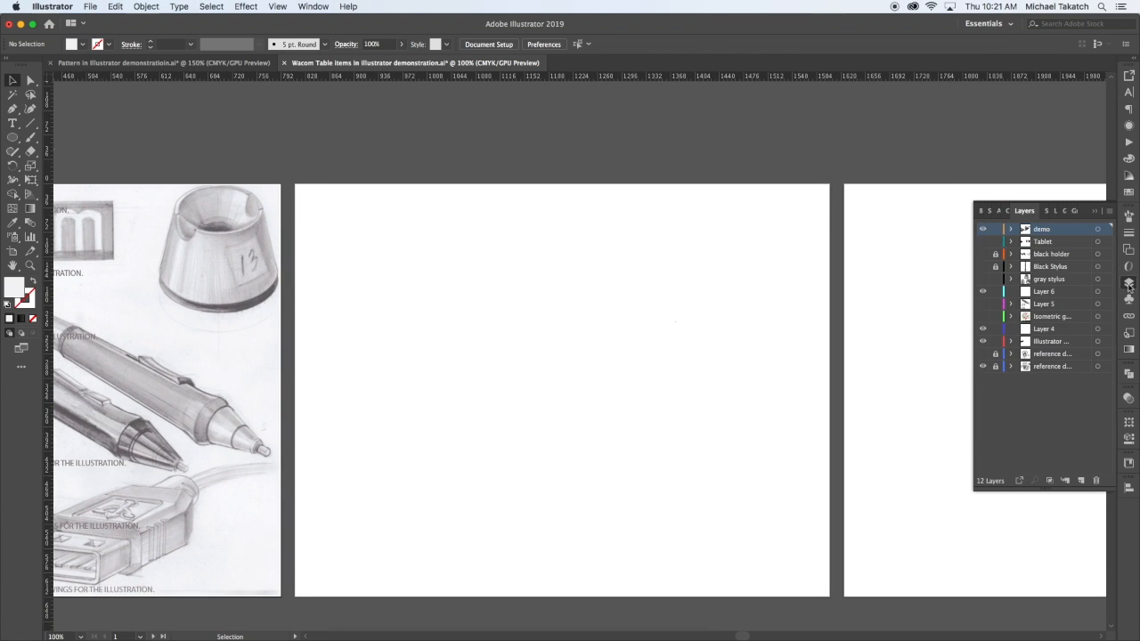
{"action": "left_click", "coordinate": [983, 242]}
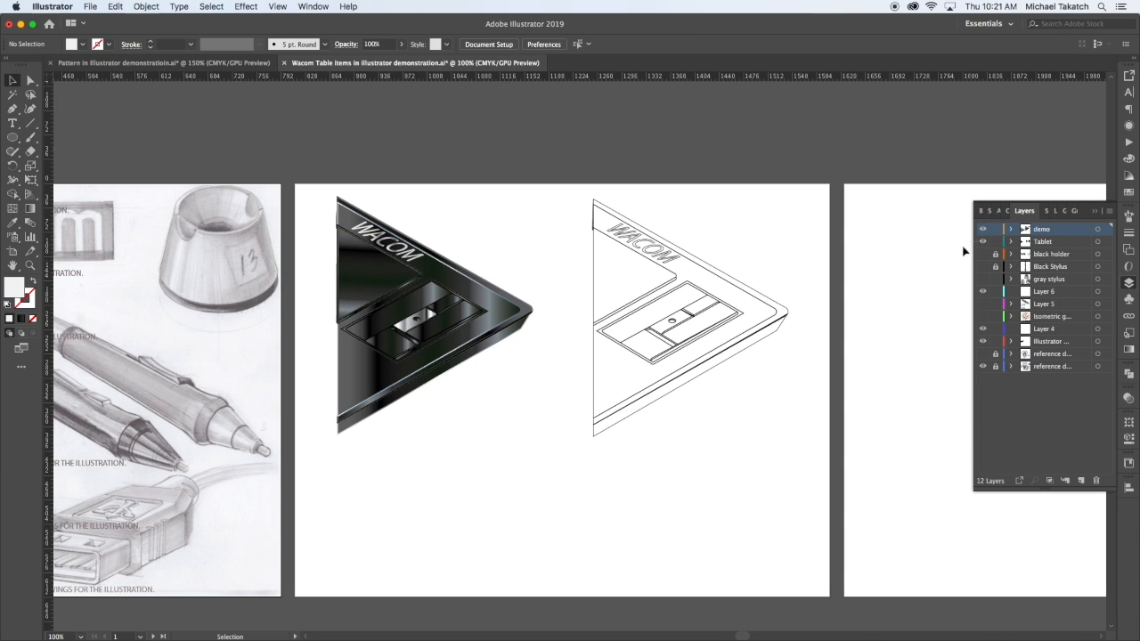
- Examine the gradients and WACOM lettering of the finished black tablet up close, with nothing selected
{"action": "left_click", "coordinate": [392, 299]}
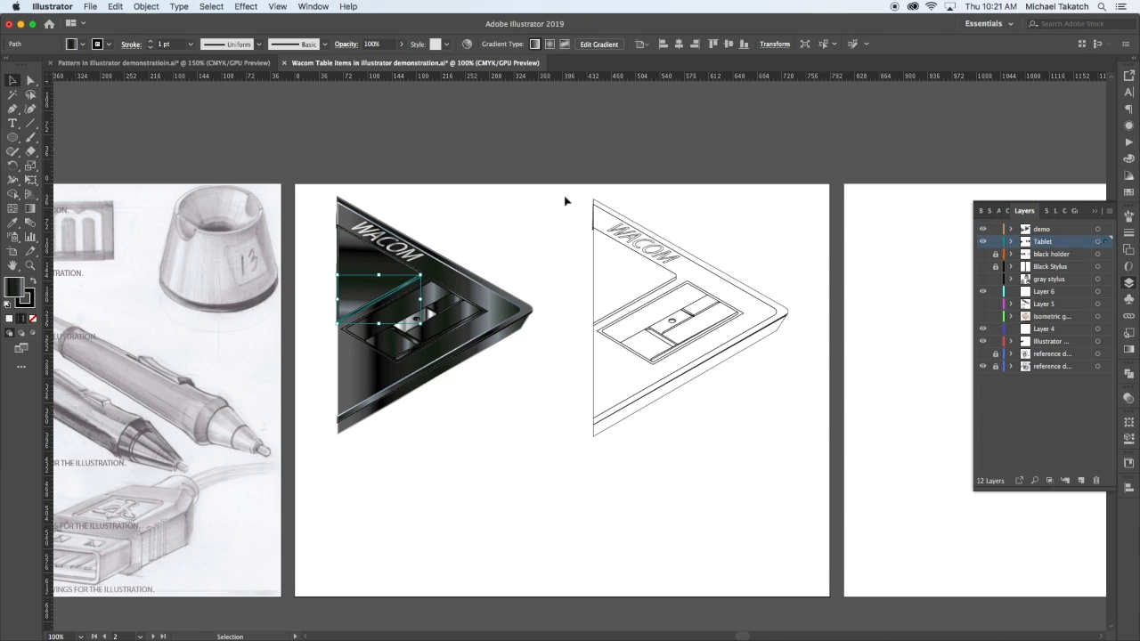
{"action": "key", "text": "super+equal"}
{"action": "key", "text": "super+equal"}
{"action": "key", "text": "super+equal"}
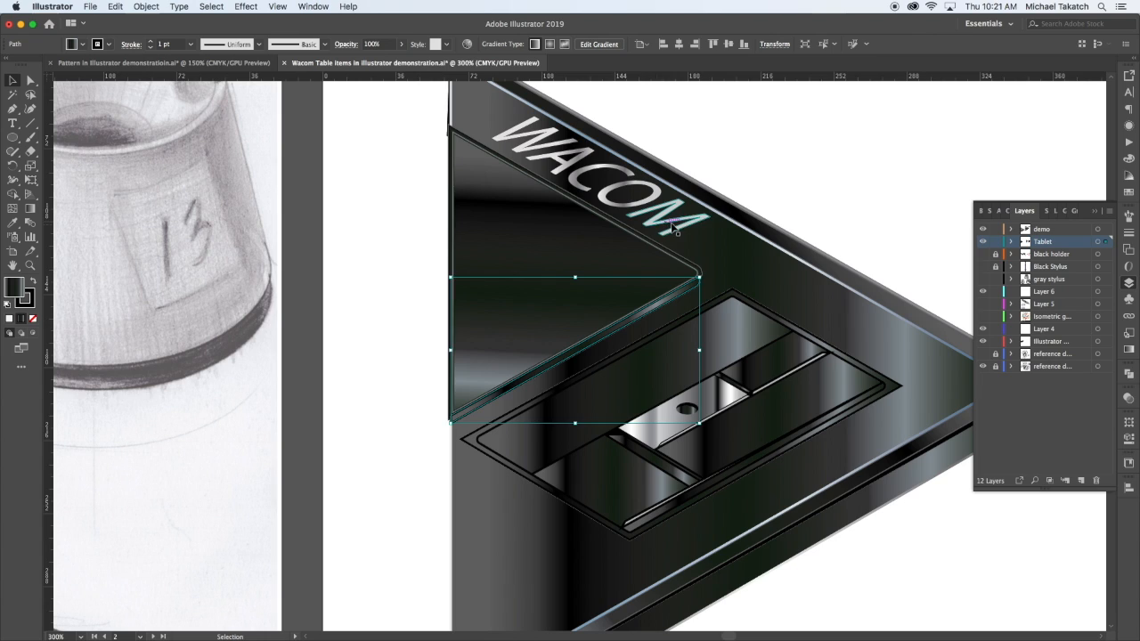
{"action": "left_click_drag", "start_coordinate": [735, 186], "coordinate": [588, 192]}
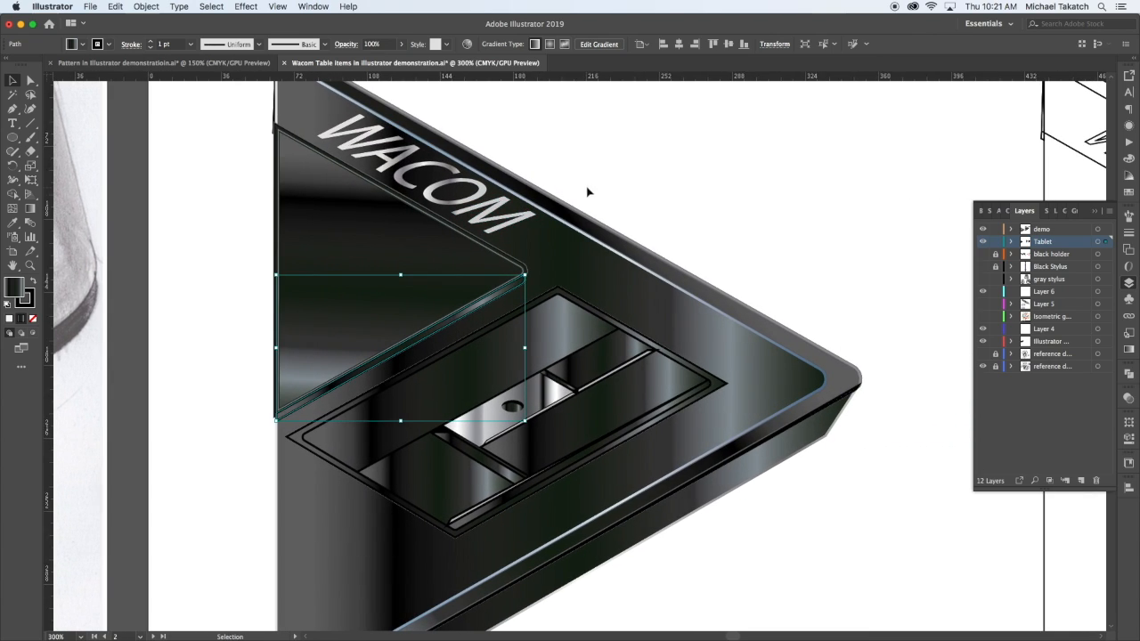
{"action": "left_click", "coordinate": [638, 175]}
- Hide the panels and rulers and display the finished tablet illustration in full-screen mode
{"action": "key", "text": "Tab"}
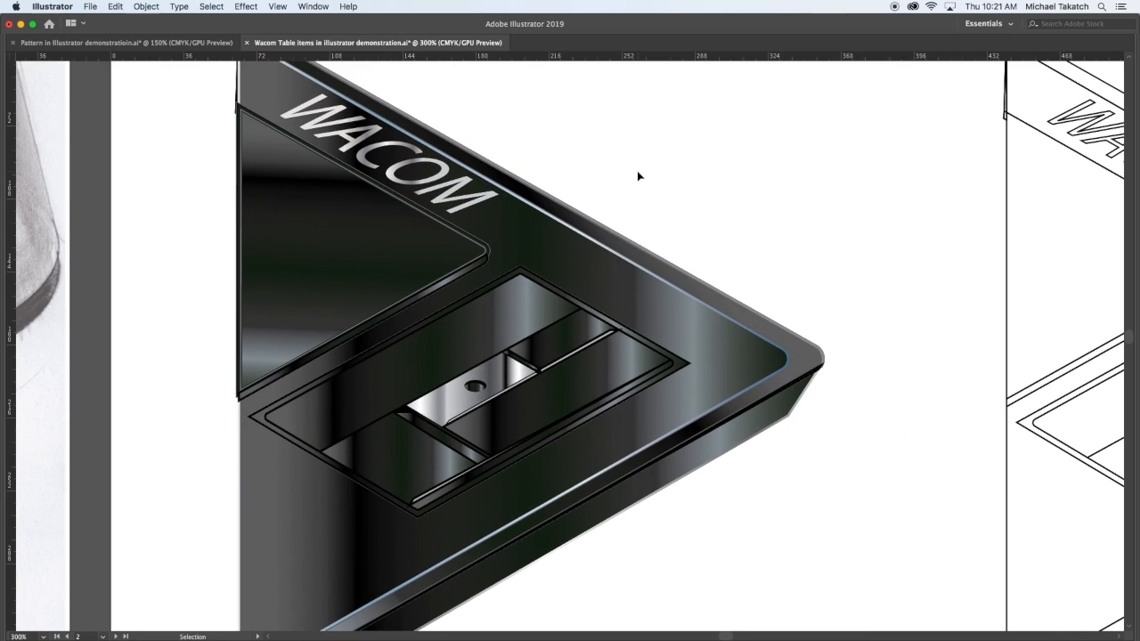
{"action": "key", "text": "f"}
{"action": "key", "text": "f"}
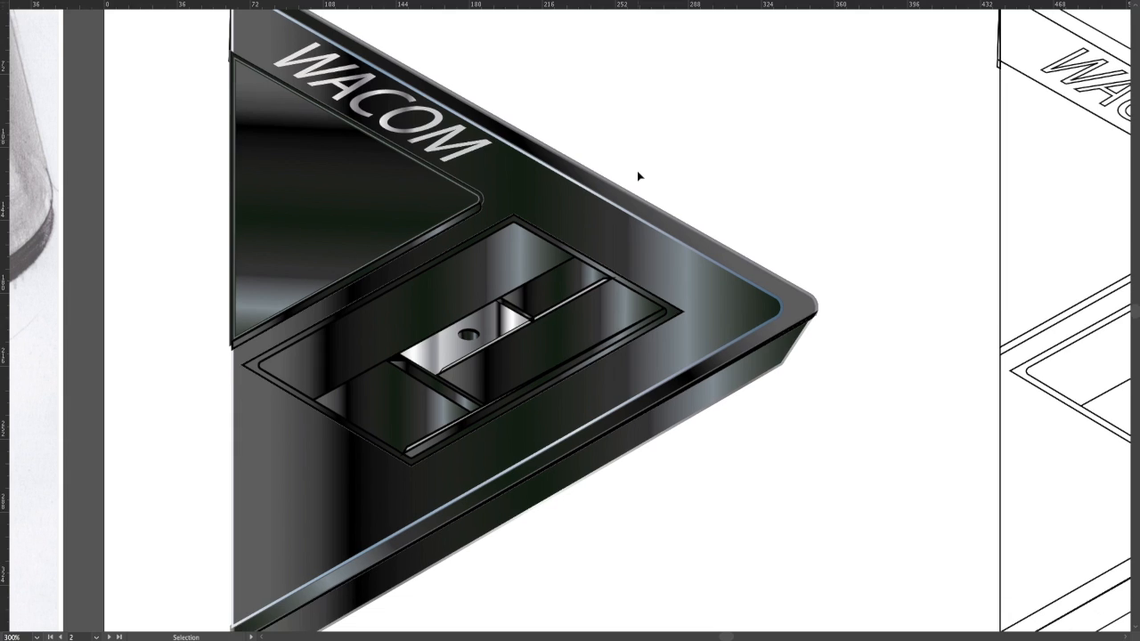
{"action": "key", "text": "f"}
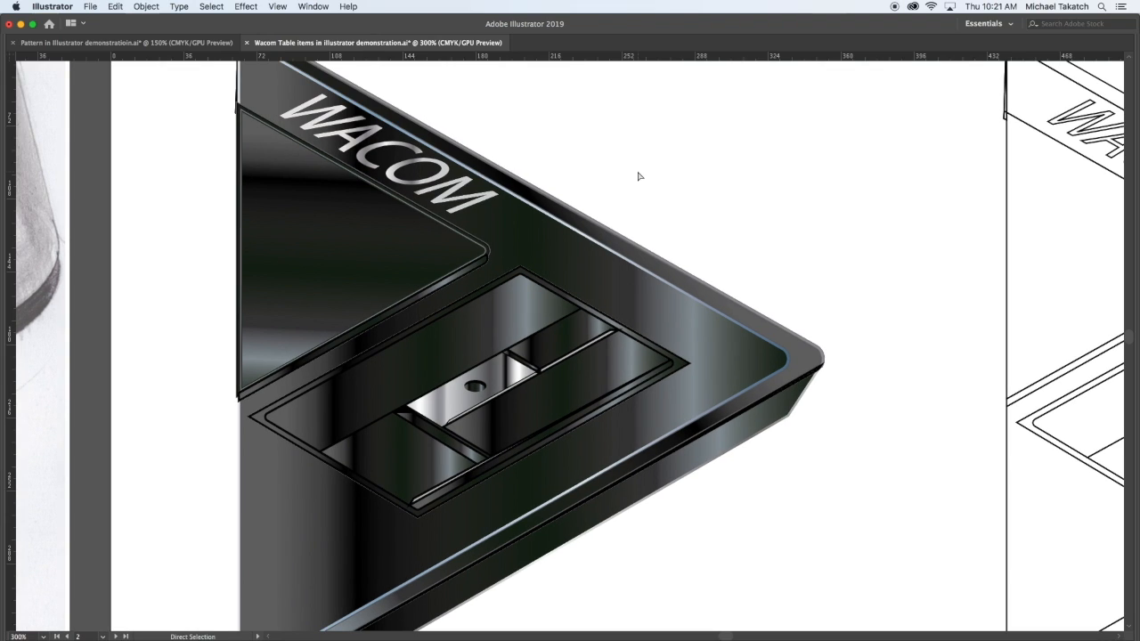
{"action": "key", "text": "super+r"}
{"action": "key", "text": "f"}
{"action": "key", "text": "f"}
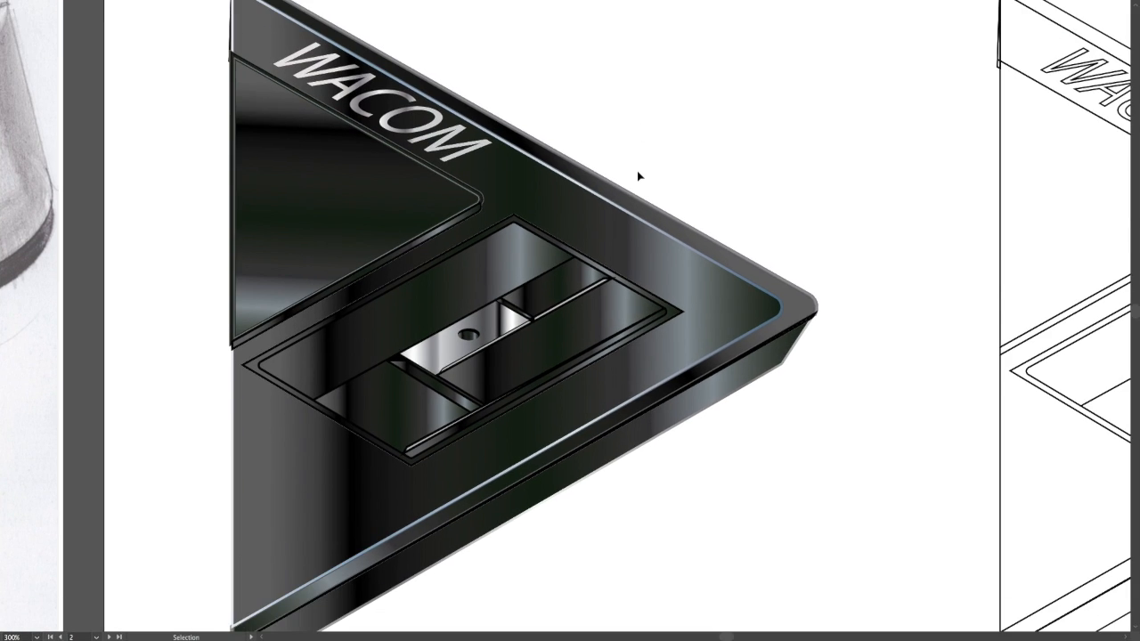
{"action": "left_click_drag", "start_coordinate": [665, 155], "coordinate": [671, 185]}
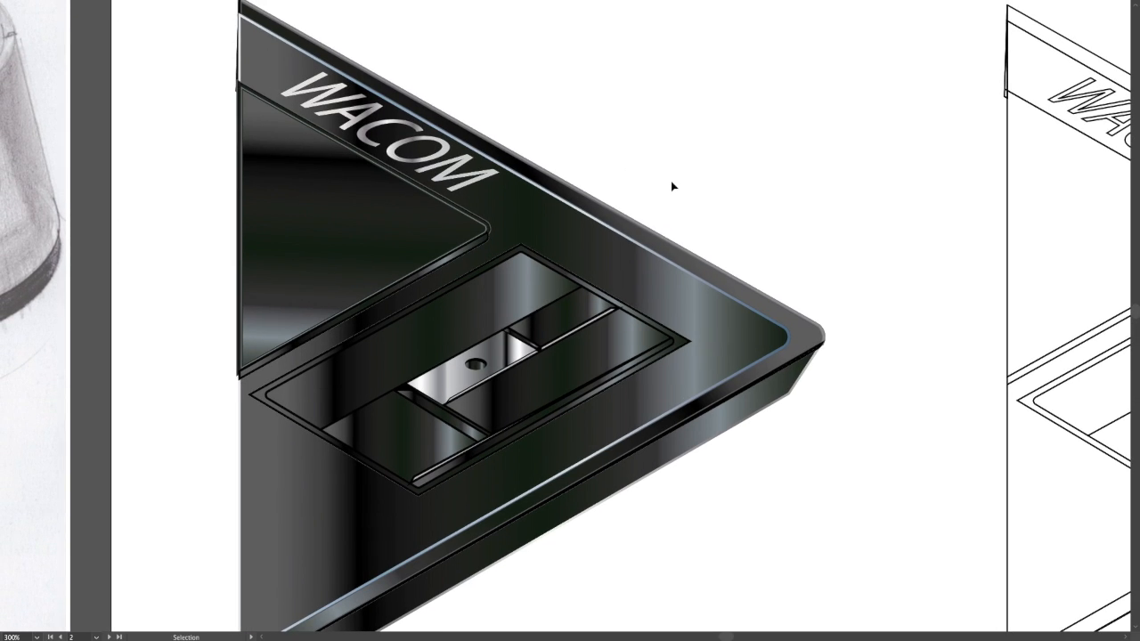